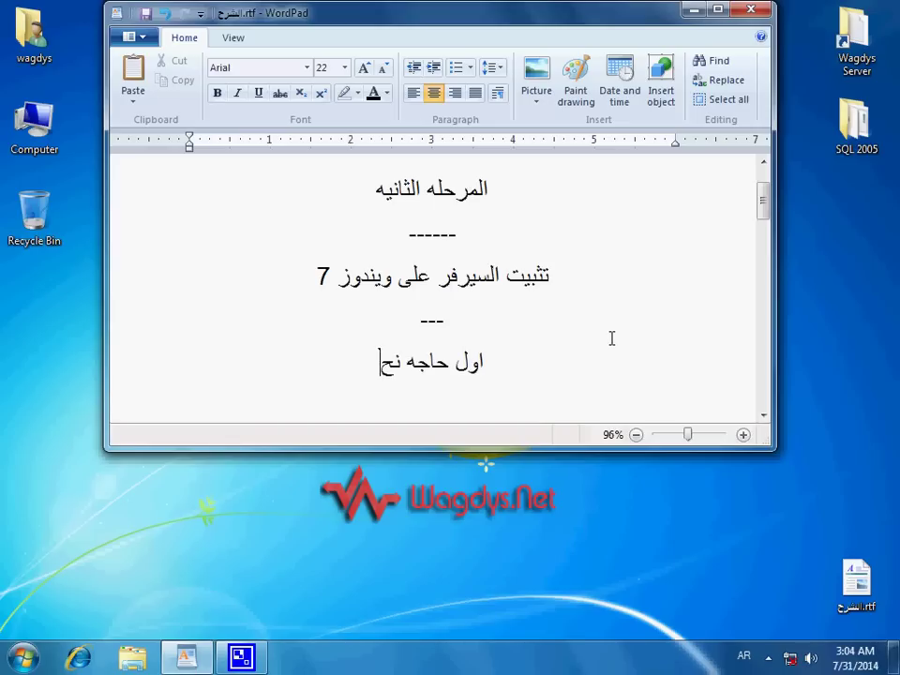
# Complete the note line as "اول حاجه نحمل البرامج" and open the SQL 2005 folder on the desktop
pyautogui.write('البرامج')
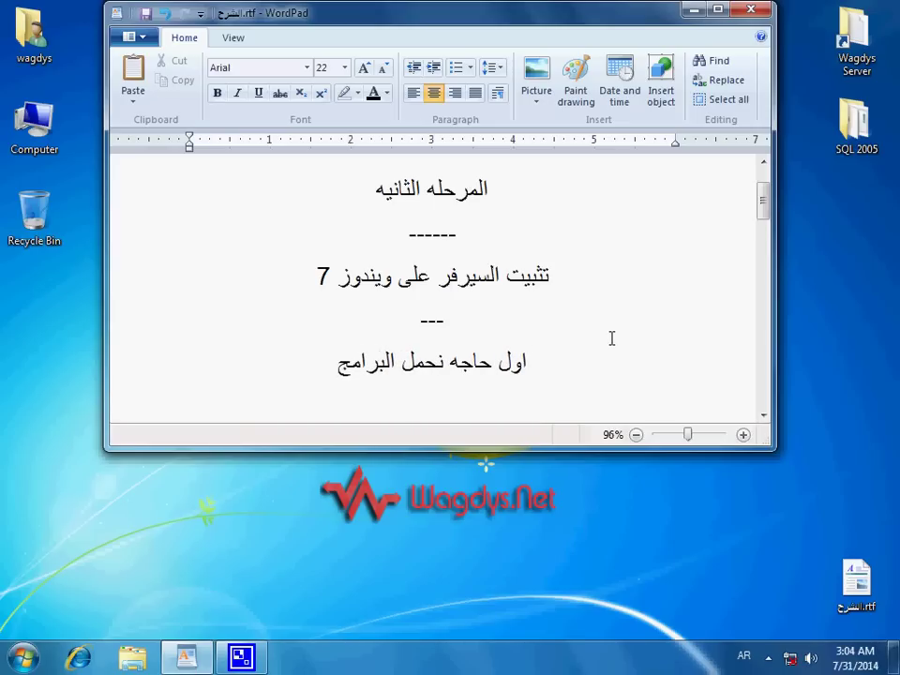
pyautogui.press('Return')
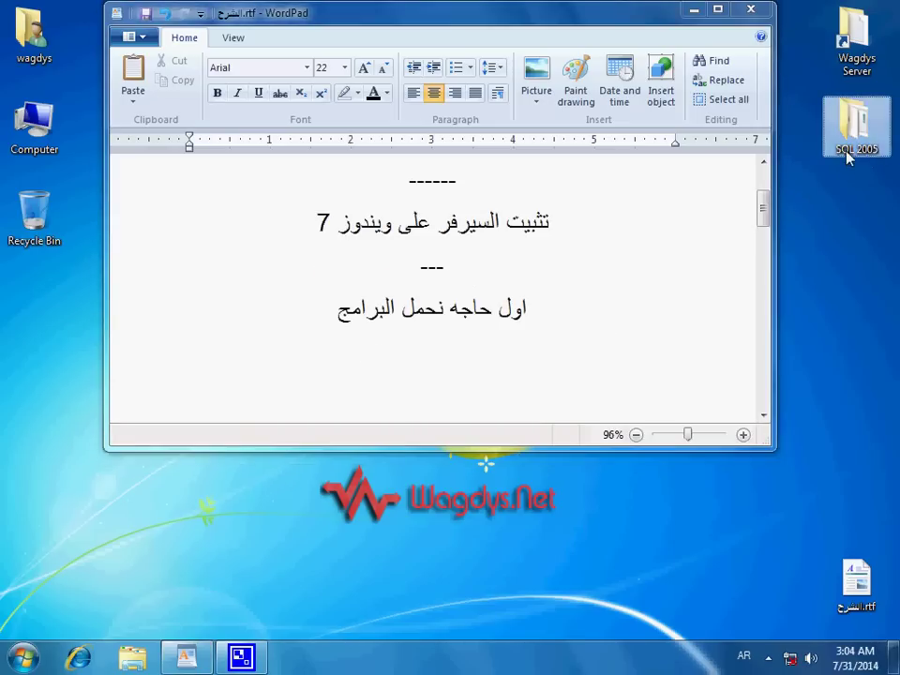
pyautogui.doubleClick(853, 118)
pyautogui.moveTo(374, 309); pyautogui.dragTo(194, 113)
pyautogui.click(302, 445)
pyautogui.click(187, 658)
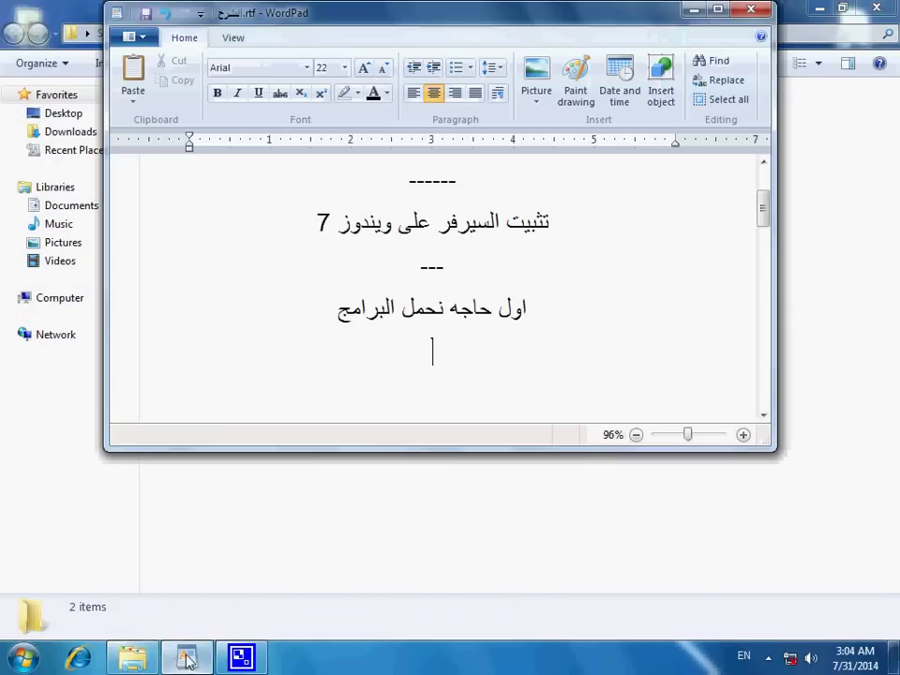
pyautogui.hotkey('alt', 'shift')
pyautogui.write('اي')
pyautogui.press('BackSpace')
pyautogui.press('BackSpace')
pyautogui.hotkey('alt', 'Tab')
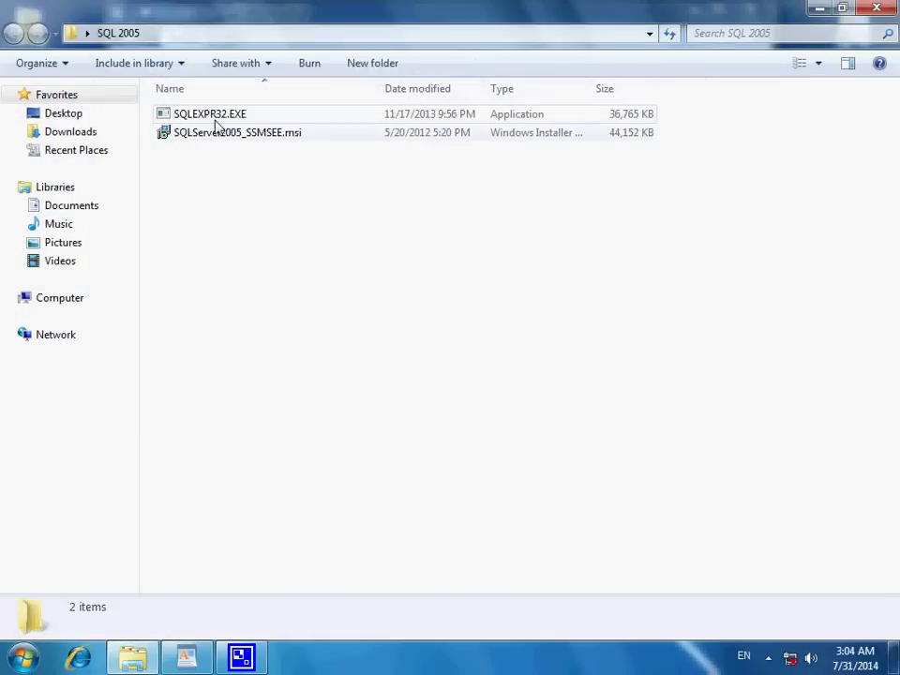
# Copy the base name of SQLEXPR32.EXE and use it in a new WordPad note line reading "هنصطب SQLEXPR32 الاول"
pyautogui.click(237, 115)
pyautogui.hotkey('ctrl', 'c')
pyautogui.press('F2')
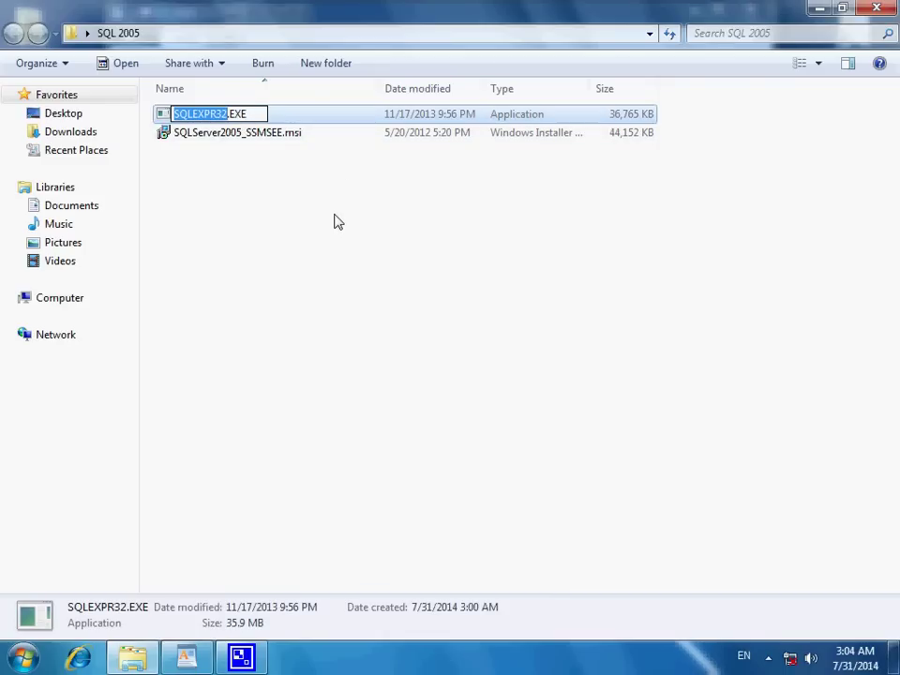
pyautogui.click(267, 426)
pyautogui.click(186, 657)
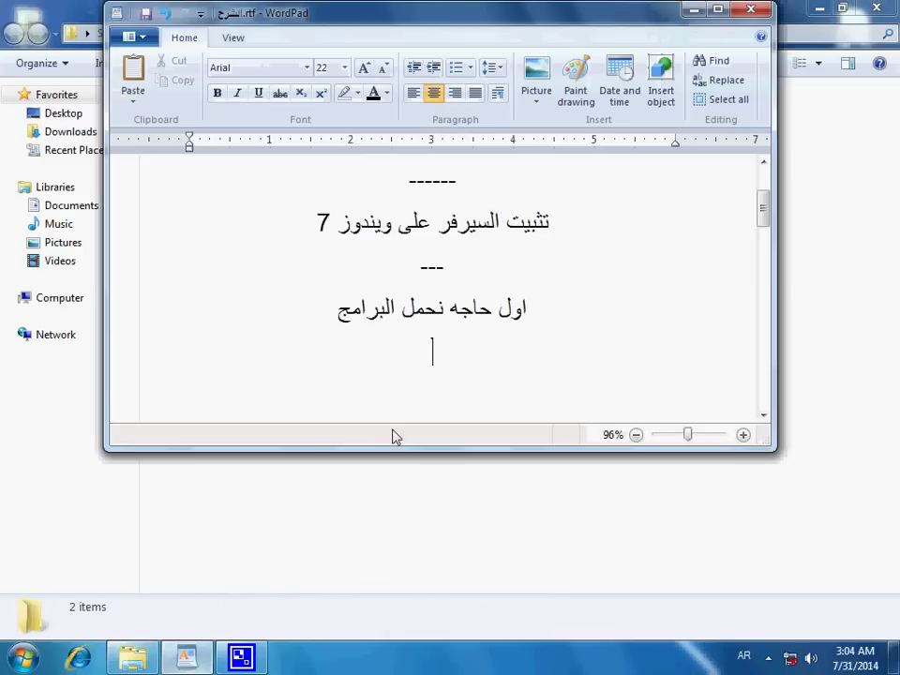
pyautogui.write('هنصطب')
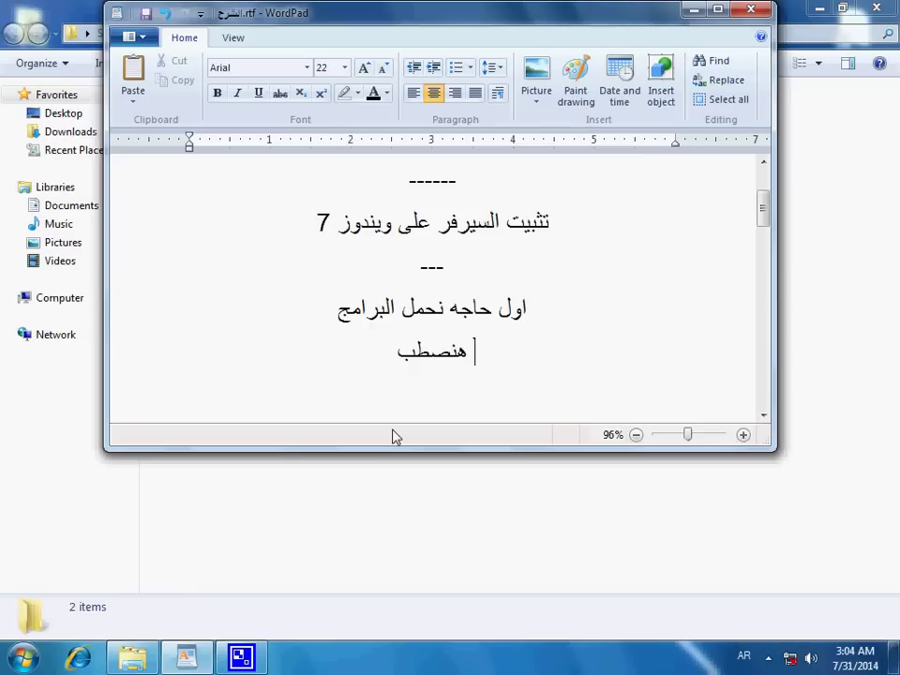
pyautogui.hotkey('ctrl', 'v')
pyautogui.write('الا')
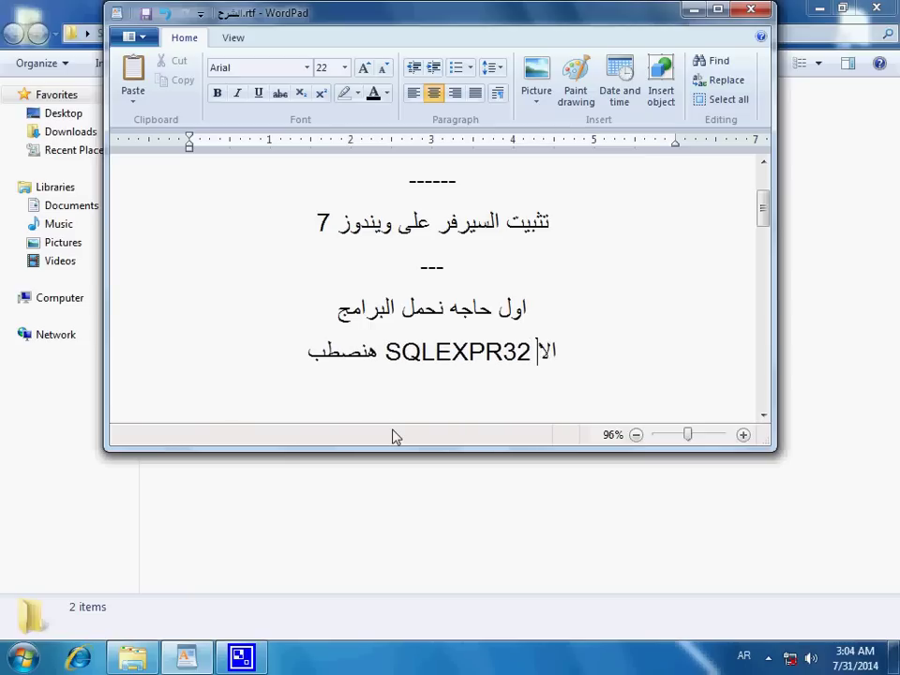
pyautogui.write('ول')
pyautogui.press('Return')
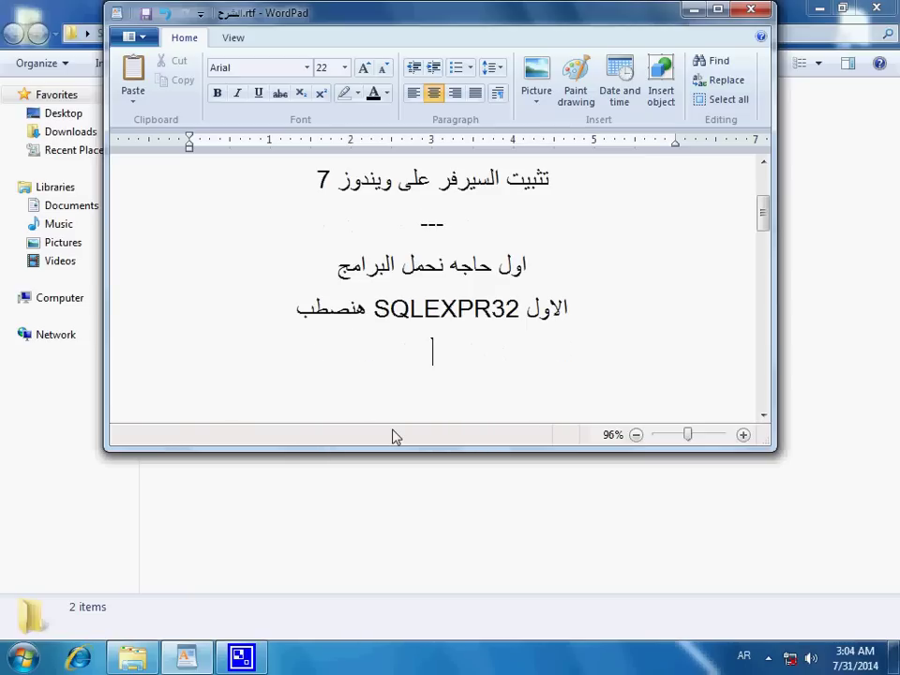
# Add the note line "بعد كده" followed by the installer name SQLServer2005_SSMSEE, copied from the .msi file in the SQL 2005 folder
pyautogui.write('بعد كده')
pyautogui.press('Return')
pyautogui.click(373, 463)
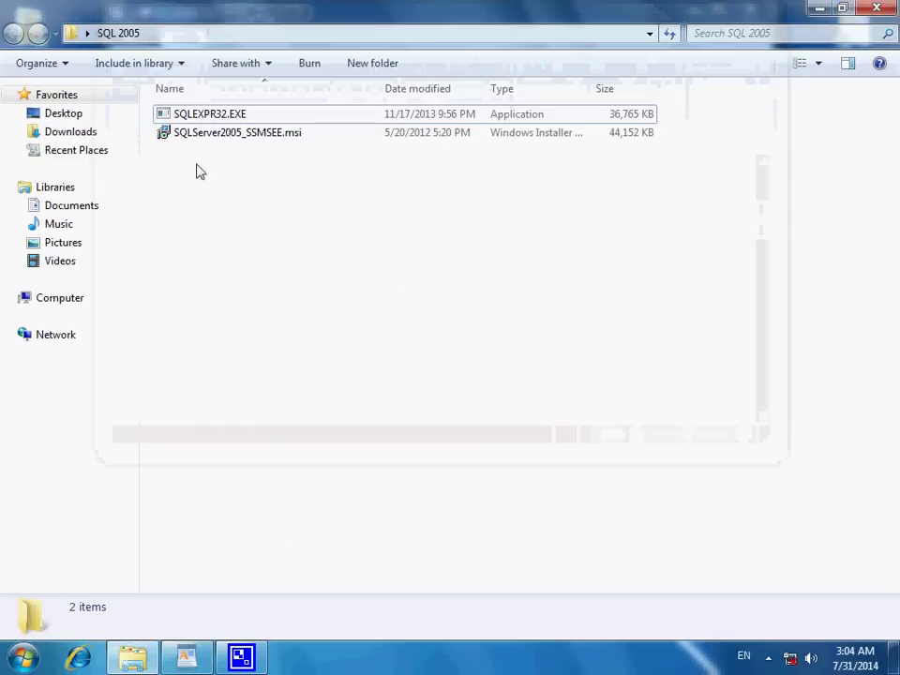
pyautogui.click(235, 133)
pyautogui.press('F2')
pyautogui.hotkey('ctrl', 'c')
pyautogui.click(292, 297)
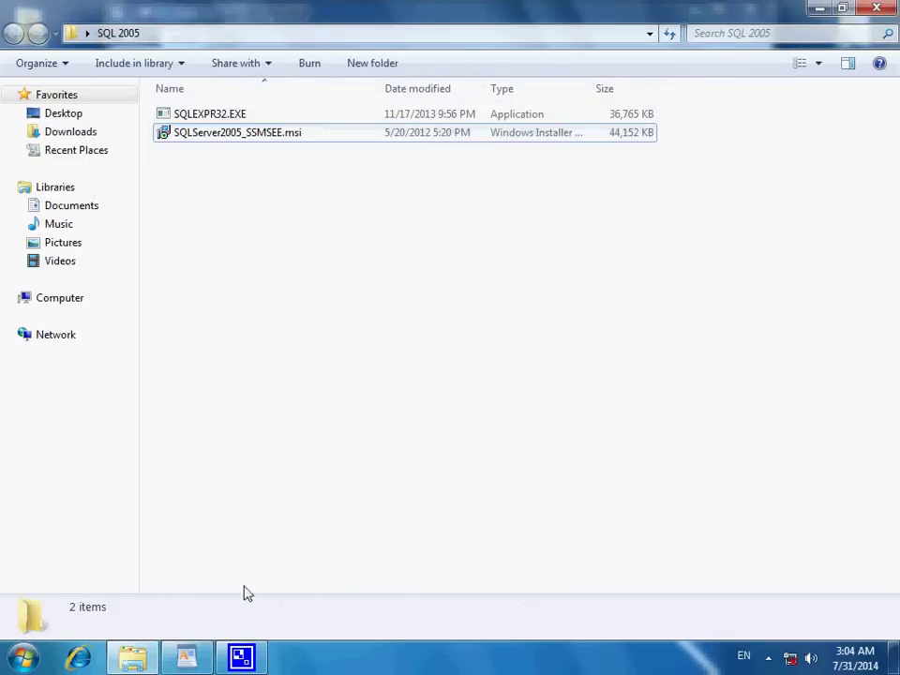
pyautogui.click(187, 656)
pyautogui.hotkey('ctrl', 'v')
pyautogui.press('Return')
pyautogui.press('Return')
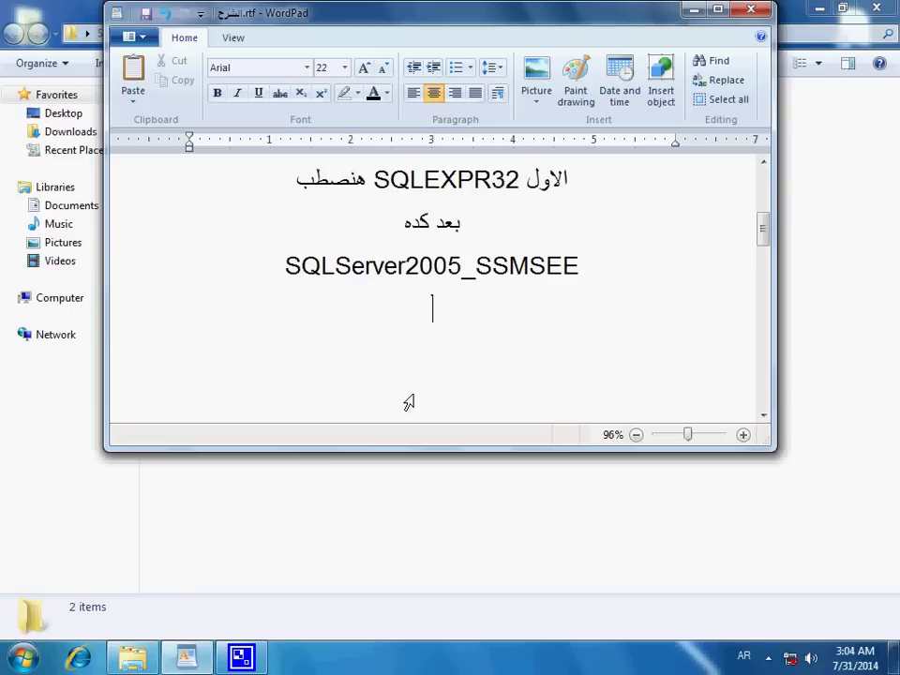
# Add the note lines "تثبيت عادي نكست نكست يعني ^_^" and "بعد كده نفتح السيرفر" below the installer name
pyautogui.write('تثبيت عادي')
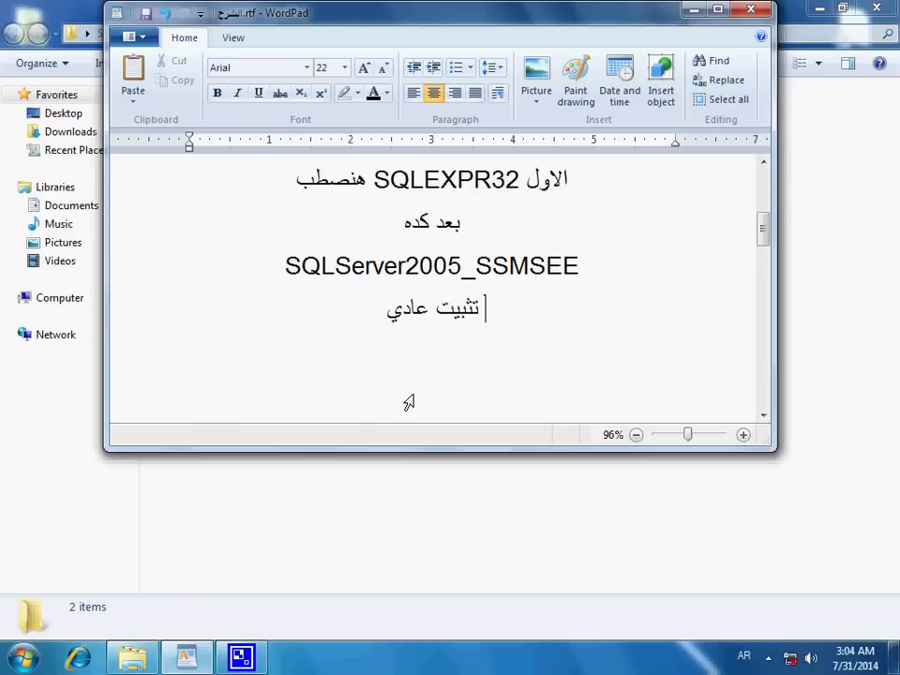
pyautogui.write(' نكست نك')
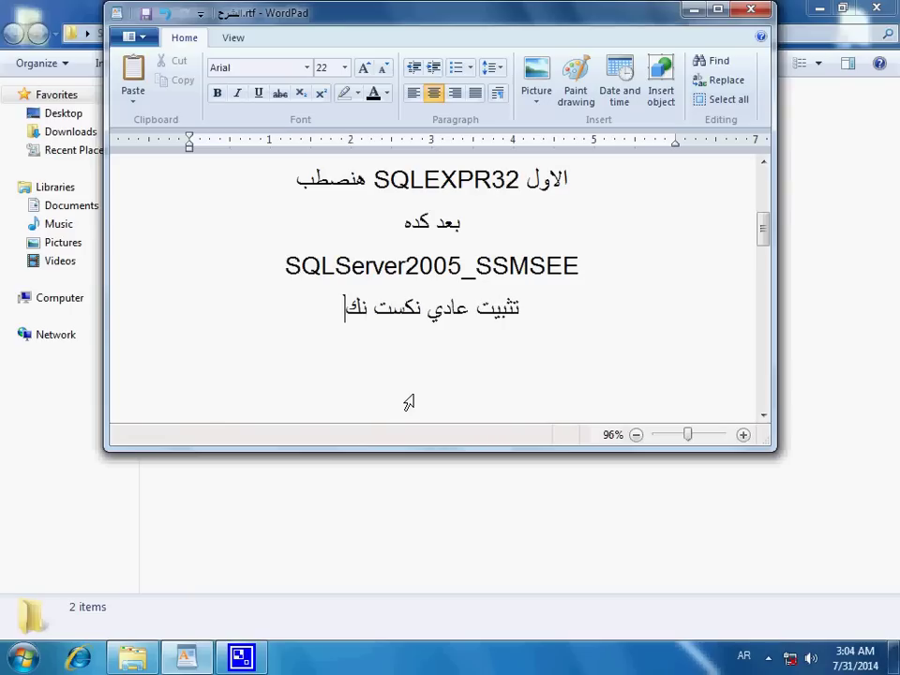
pyautogui.write('ست يعن')
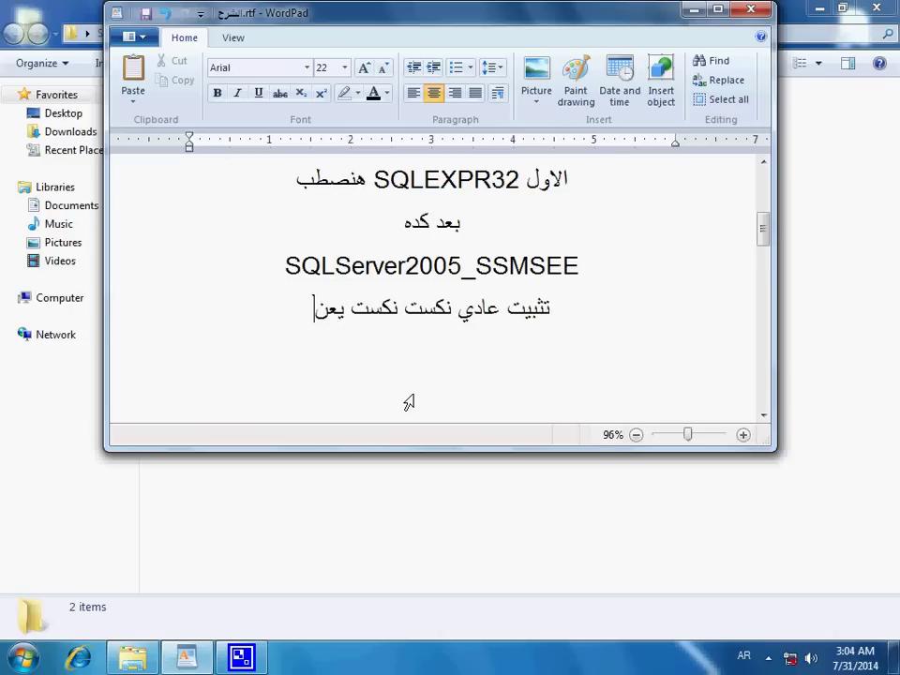
pyautogui.write('ي ^_^')
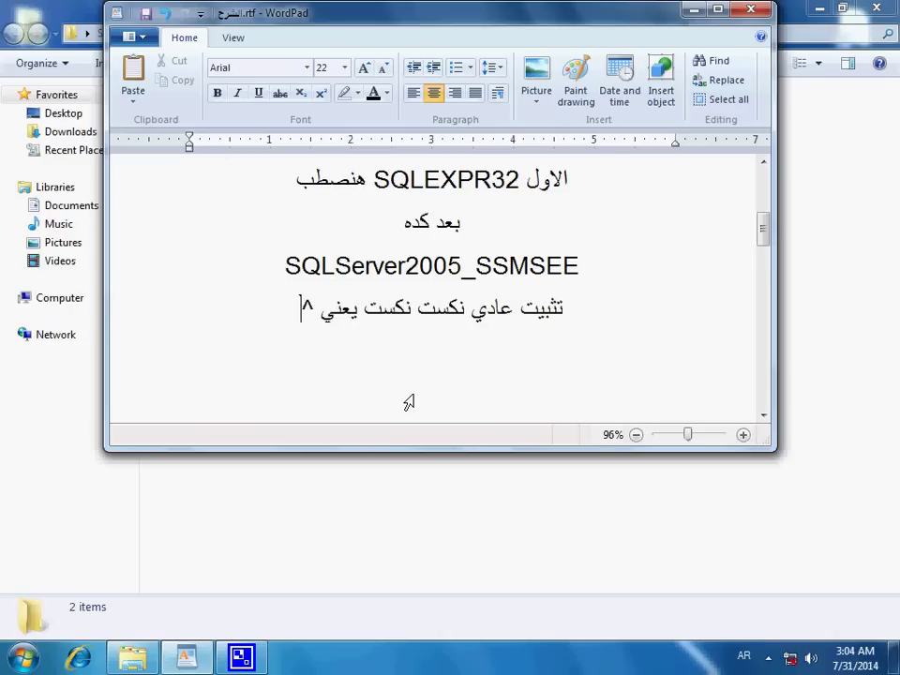
pyautogui.press('Return')
pyautogui.press('Return')
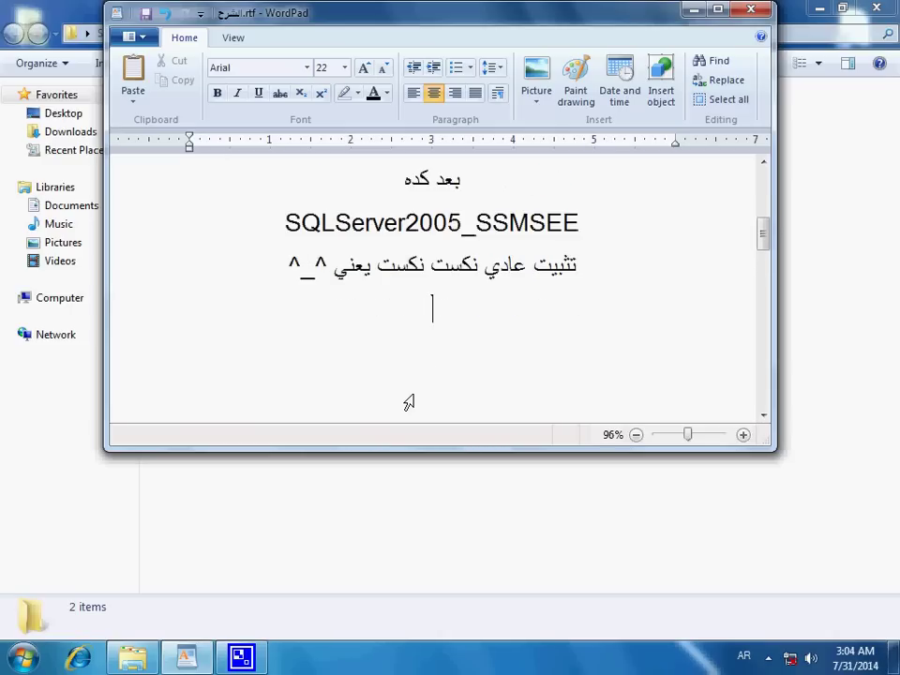
pyautogui.write('بعد كده نفتح')
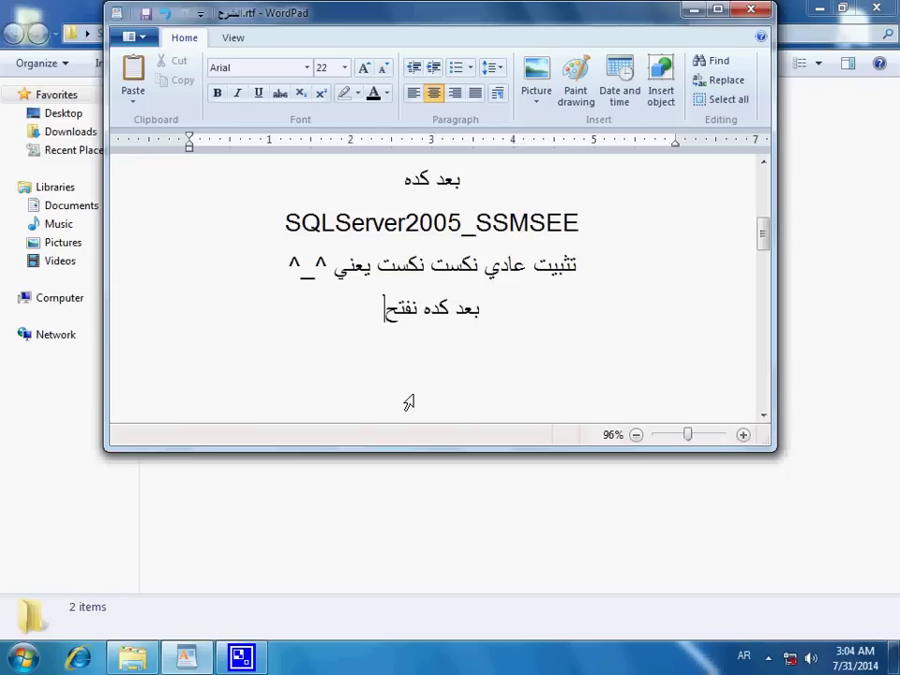
pyautogui.write(' السيرفر')
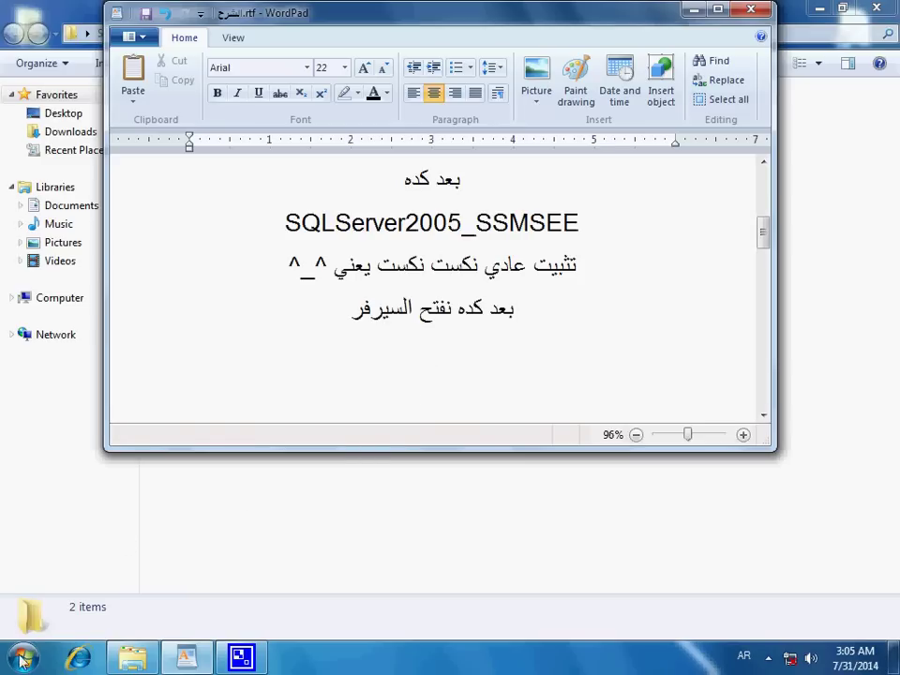
# Launch SQL Server Management Studio Express and connect to the local SQLEXPRESS Database Engine with Windows Authentication
pyautogui.press('super')
pyautogui.click(60, 581)
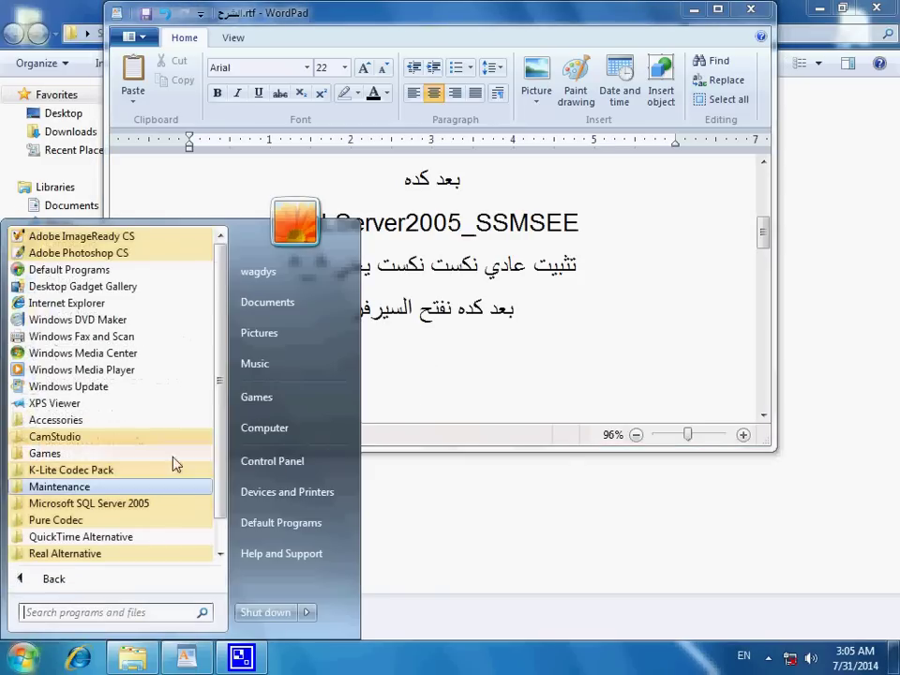
pyautogui.click(140, 503)
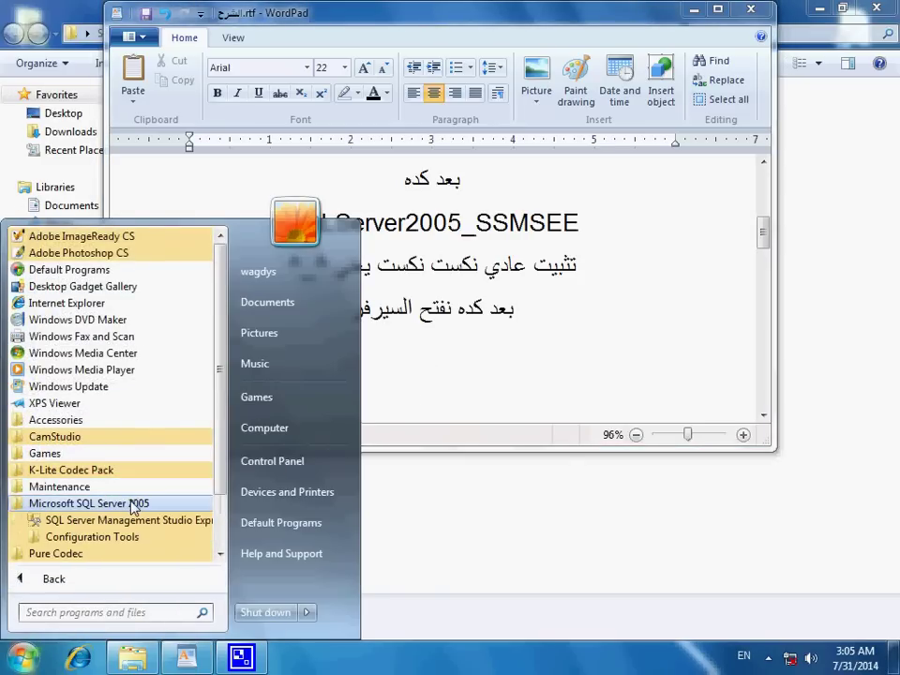
pyautogui.moveTo(221, 378); pyautogui.dragTo(225, 422)
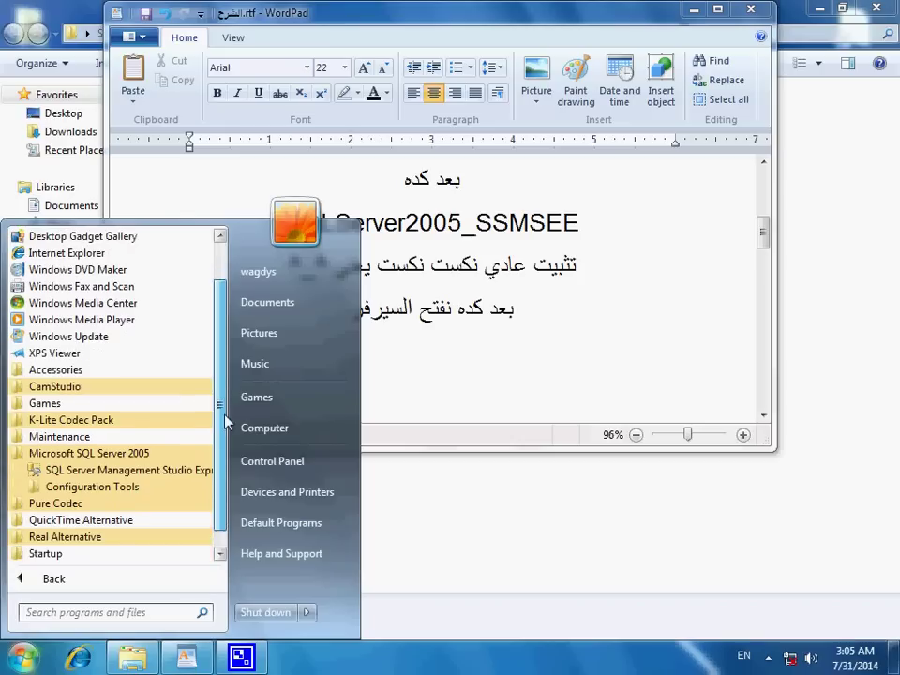
pyautogui.click(131, 476)
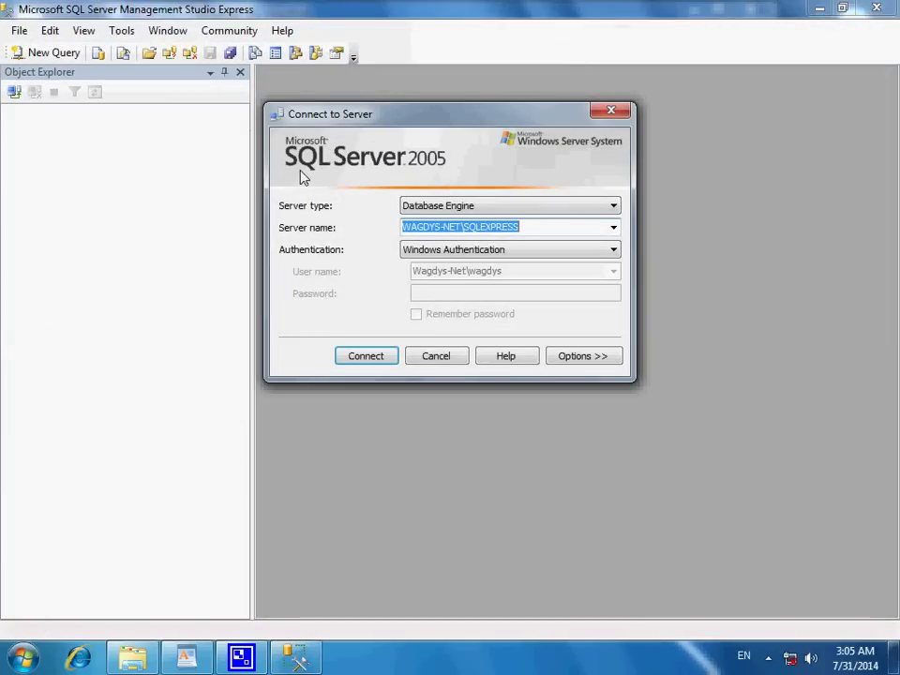
pyautogui.click(365, 357)
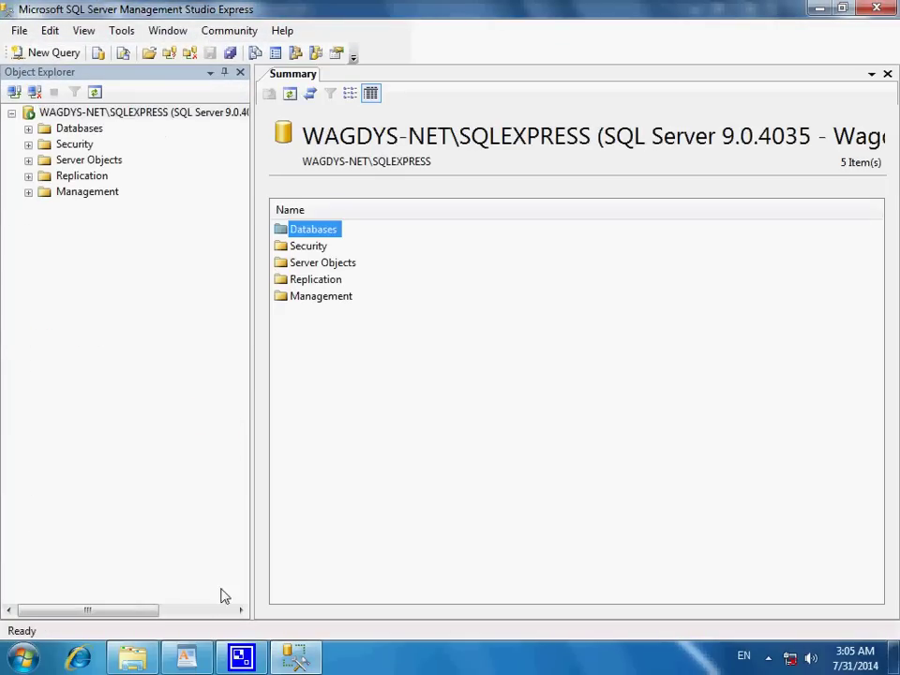
# Switch back to the WordPad notes and add the line "زي ماتعلمنا في sql2000"
pyautogui.click(187, 658)
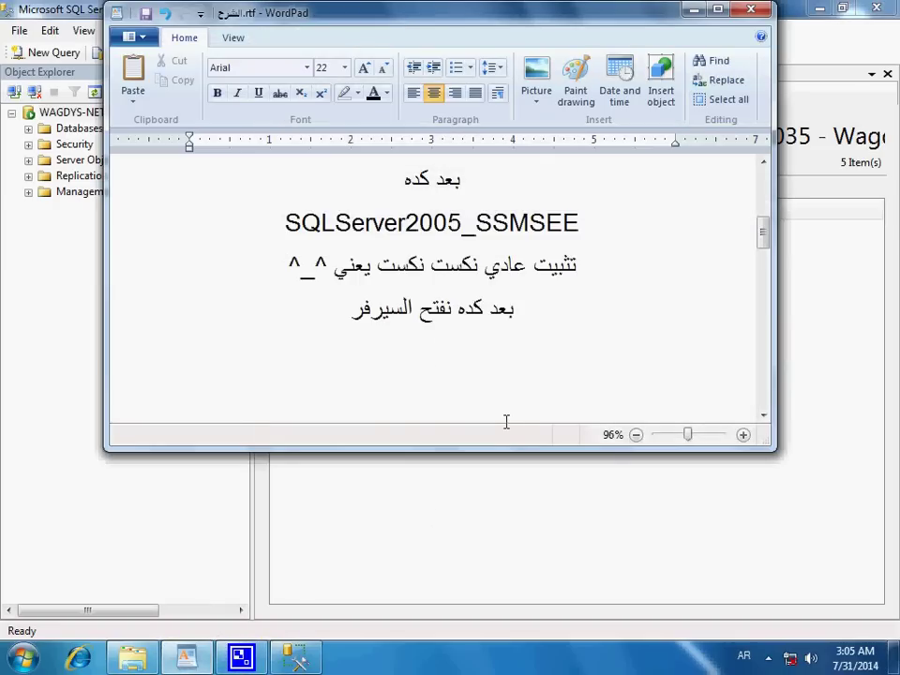
pyautogui.write('زي ماتعلمنا ف')
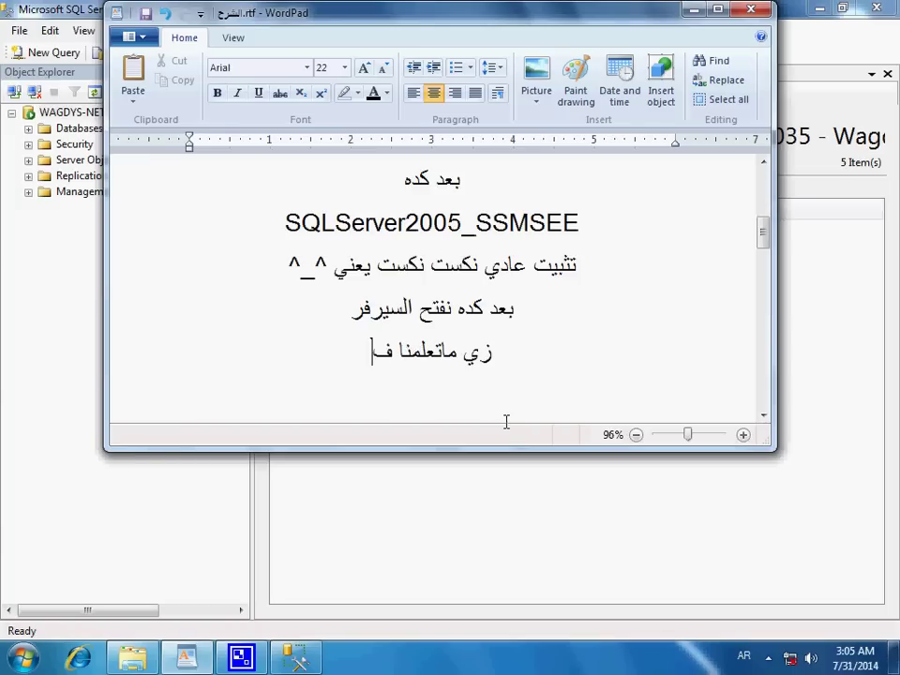
pyautogui.write('ي')
pyautogui.hotkey('alt', 'shift')
pyautogui.write('sq')
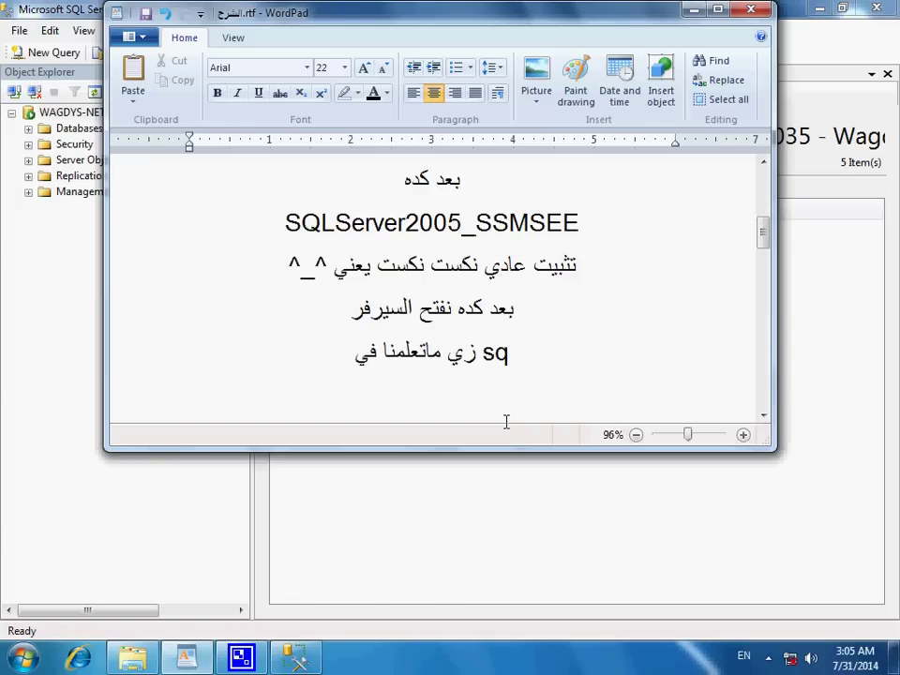
pyautogui.write('l2000')
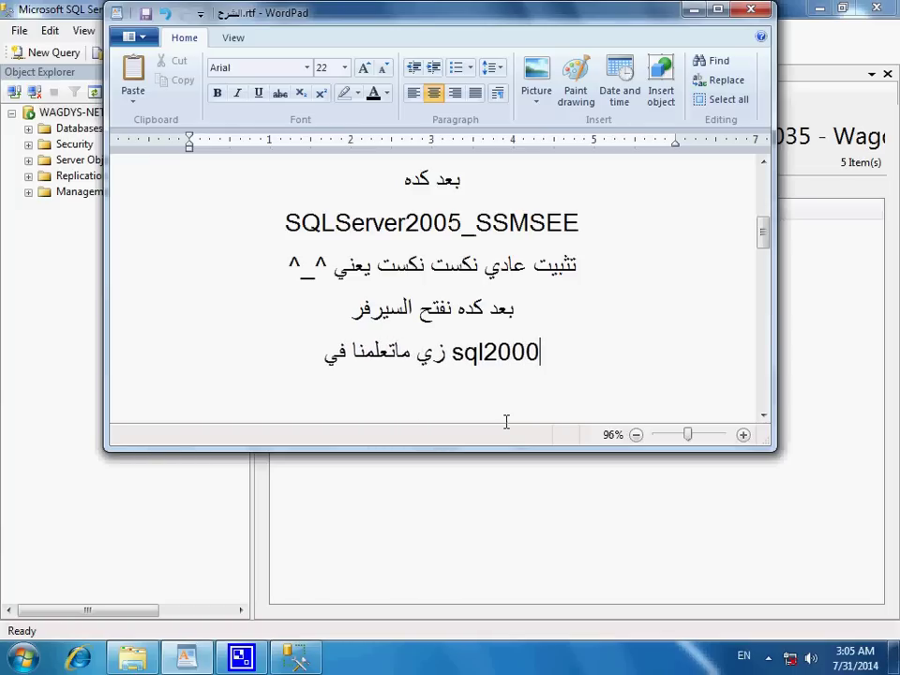
pyautogui.press('Return')
# Add the note line "تقريبا مفيش اختلاف" under the sql2000 line
pyautogui.hotkey('alt', 'shift')
pyautogui.write('تقريب')
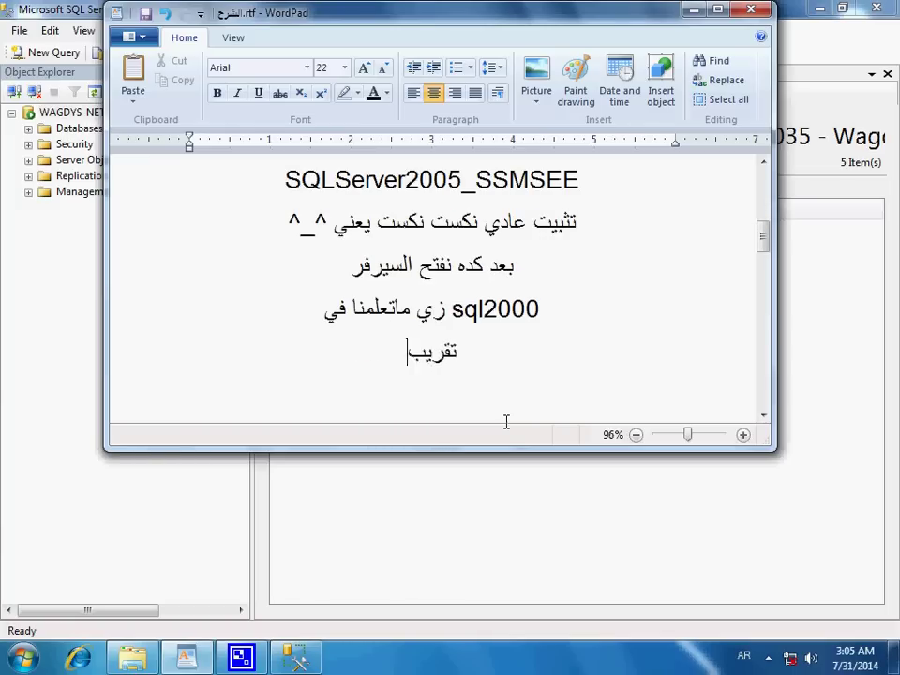
pyautogui.write('ا مفي')
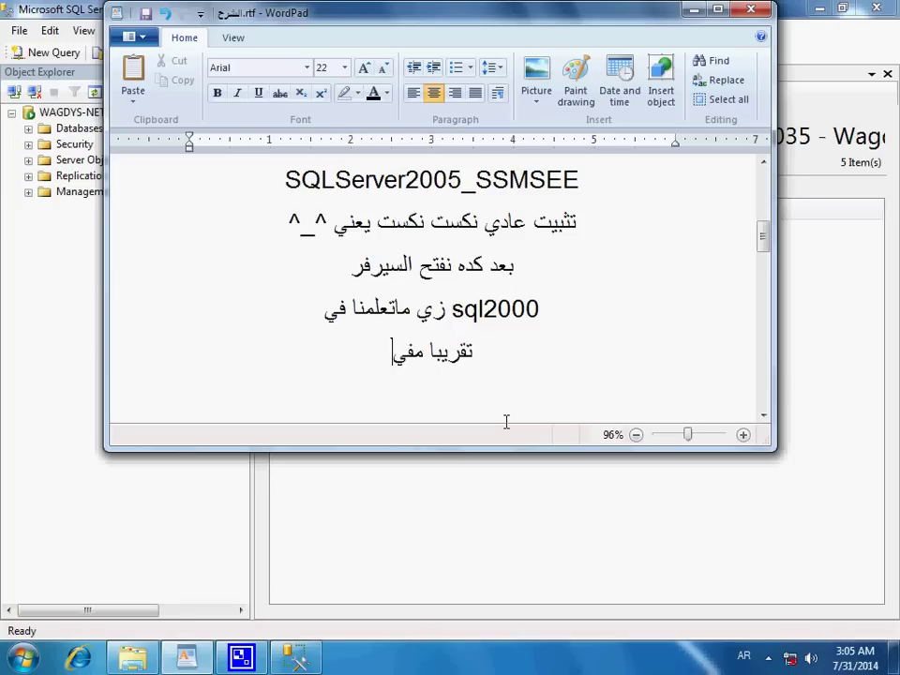
pyautogui.write('ش اختلاف')
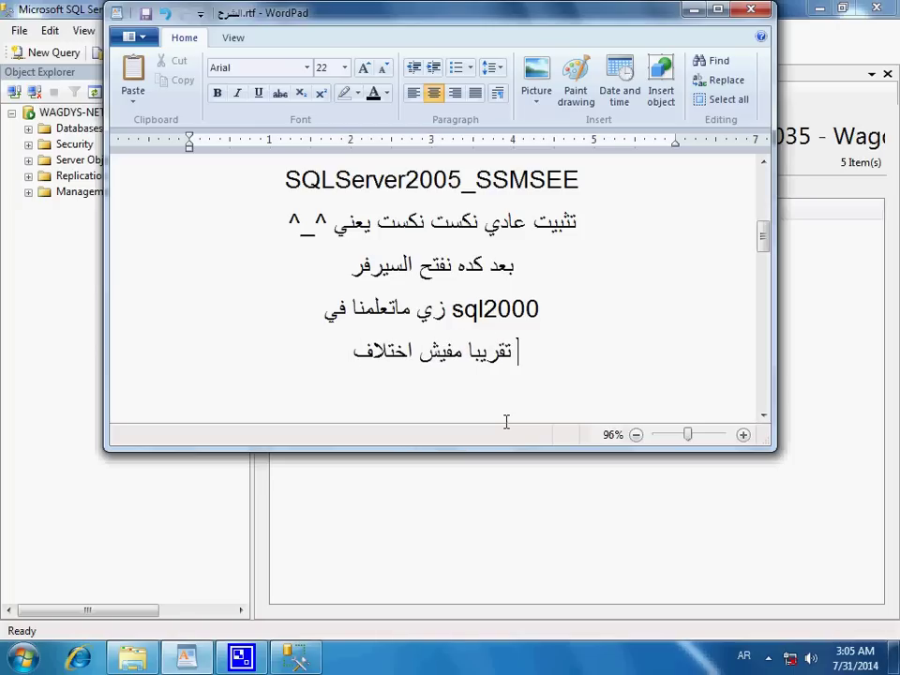
pyautogui.press('Return')
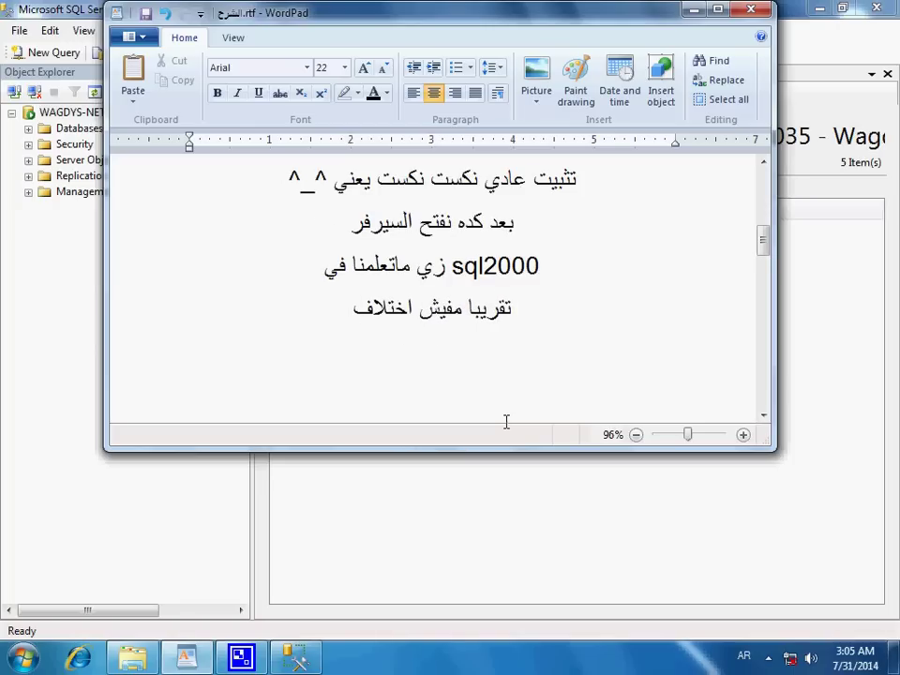
# Add the note lines "هنحمل بس ال" and "kal_auth , kal_db" below the existing notes
pyautogui.write('هنحمل بس ال')
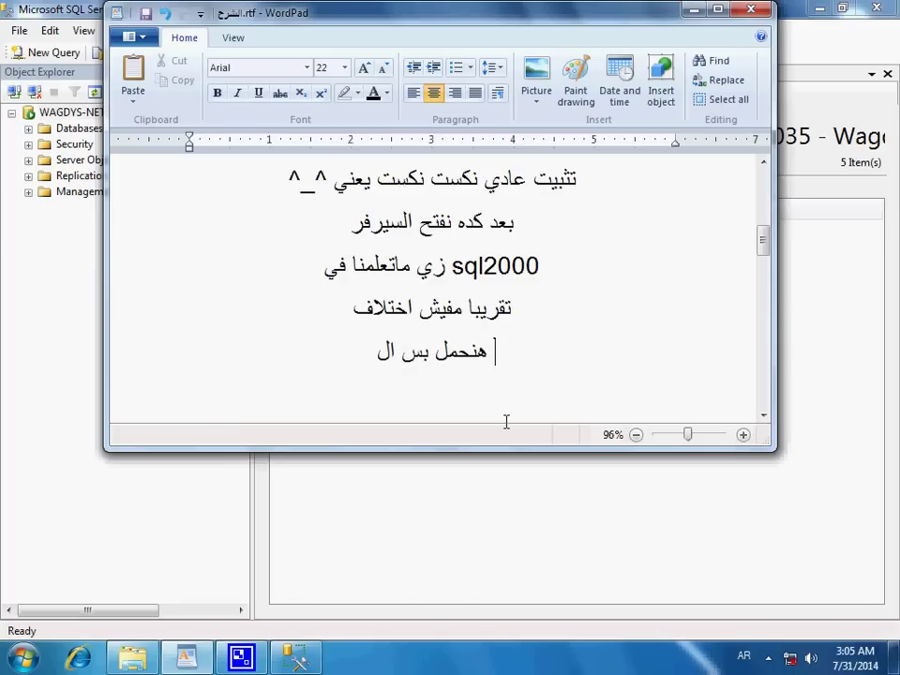
pyautogui.press('Return')
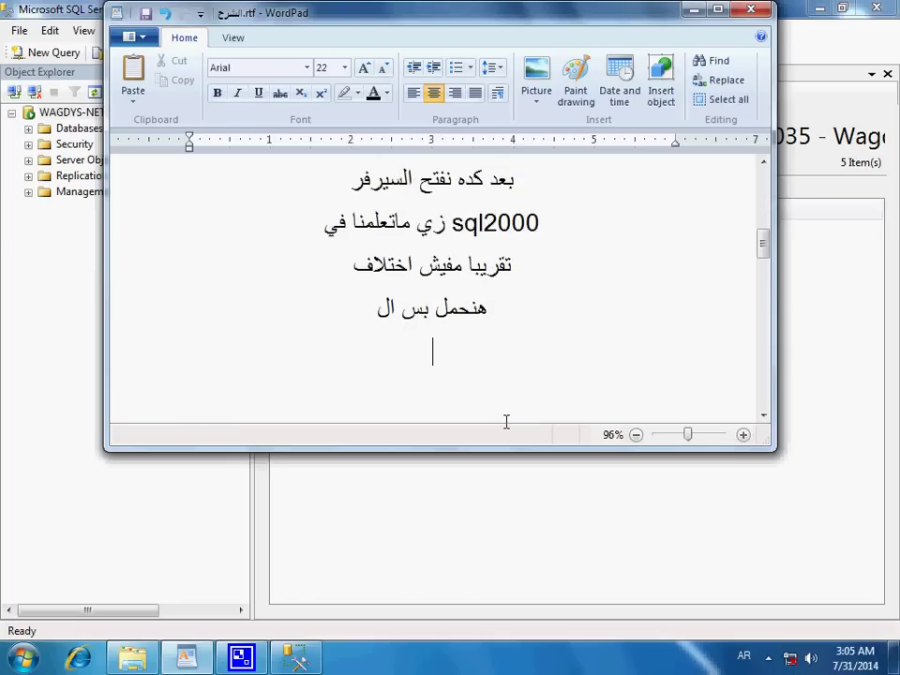
pyautogui.write('kal_aut')
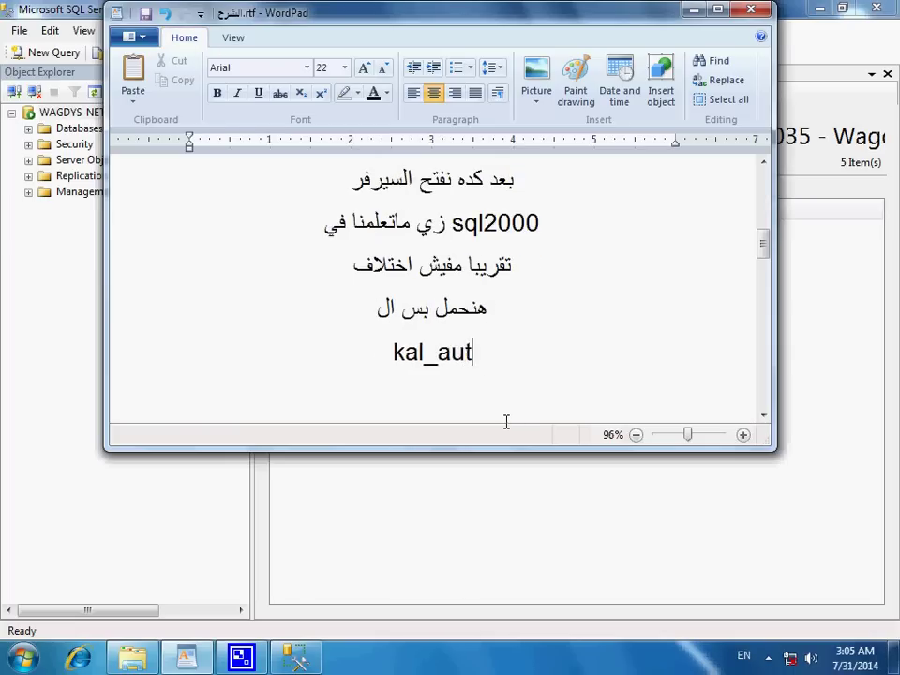
pyautogui.write('h , kal')
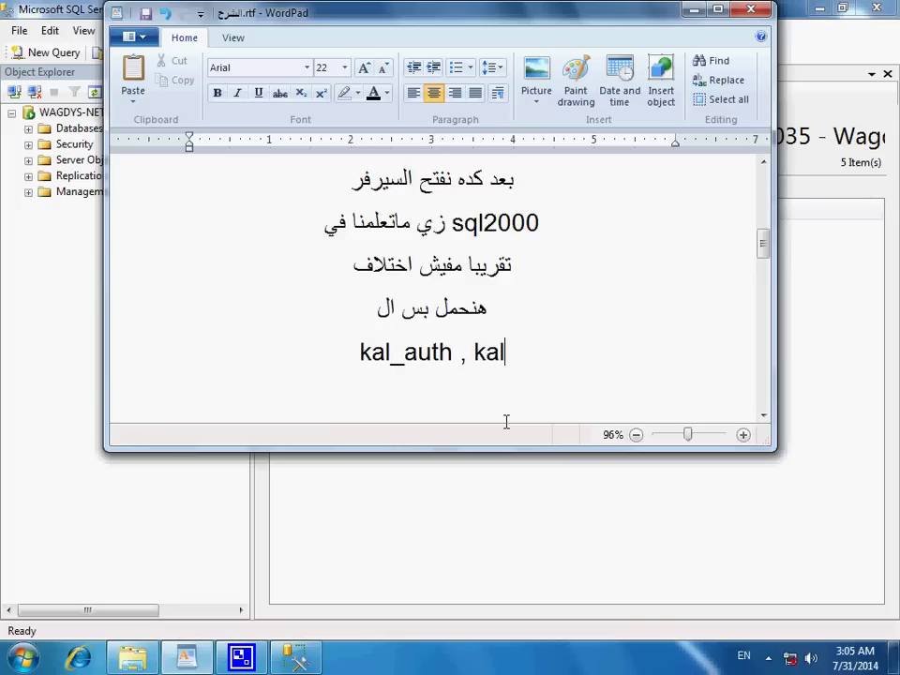
pyautogui.write('_db')
pyautogui.press('Return')
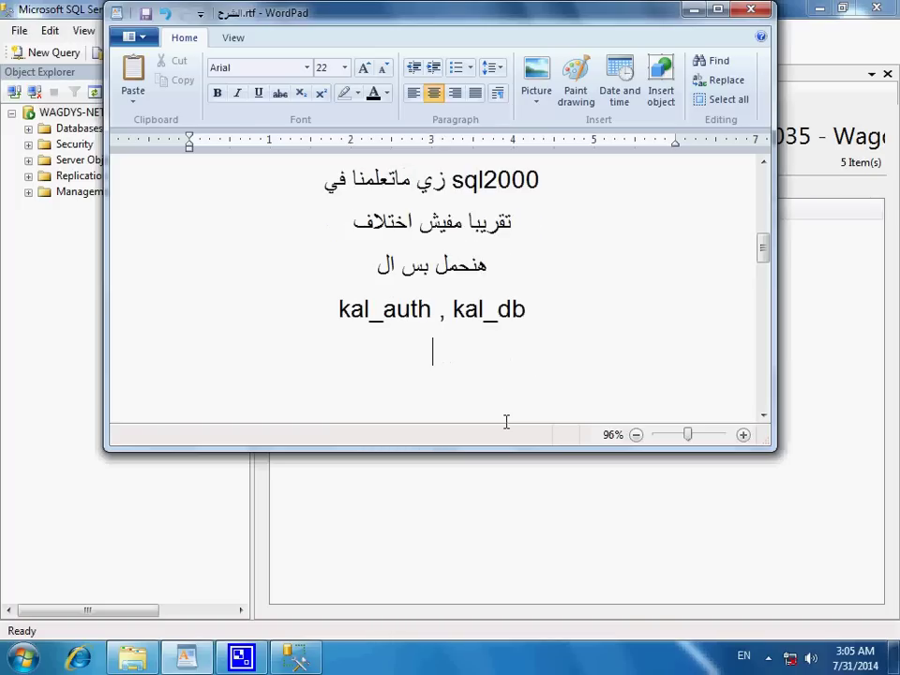
# Add the note lines "اللي يشتغلوا على" and "sql 2005" below the database names
pyautogui.hotkey('alt', 'shift')
pyautogui.write('اللي ي')
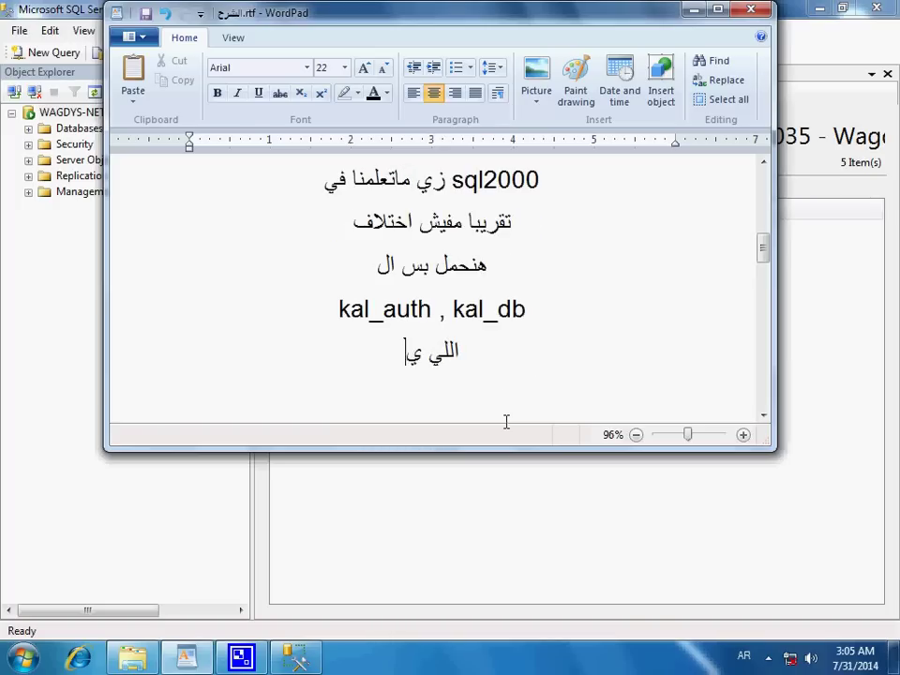
pyautogui.write('شتغلوا على')
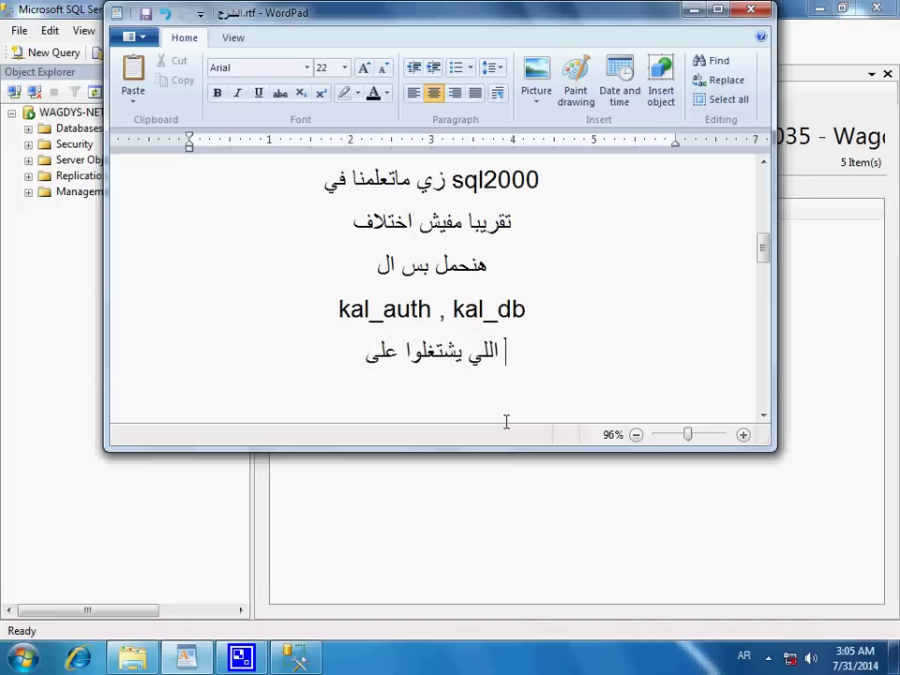
pyautogui.press('Return')
pyautogui.write('sql 2005')
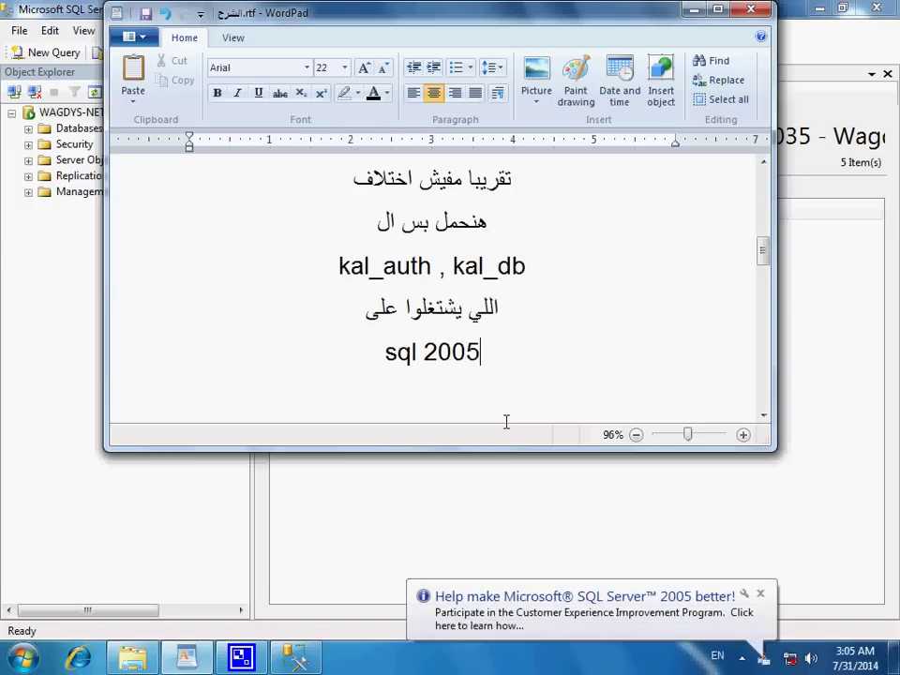
pyautogui.press('Return')
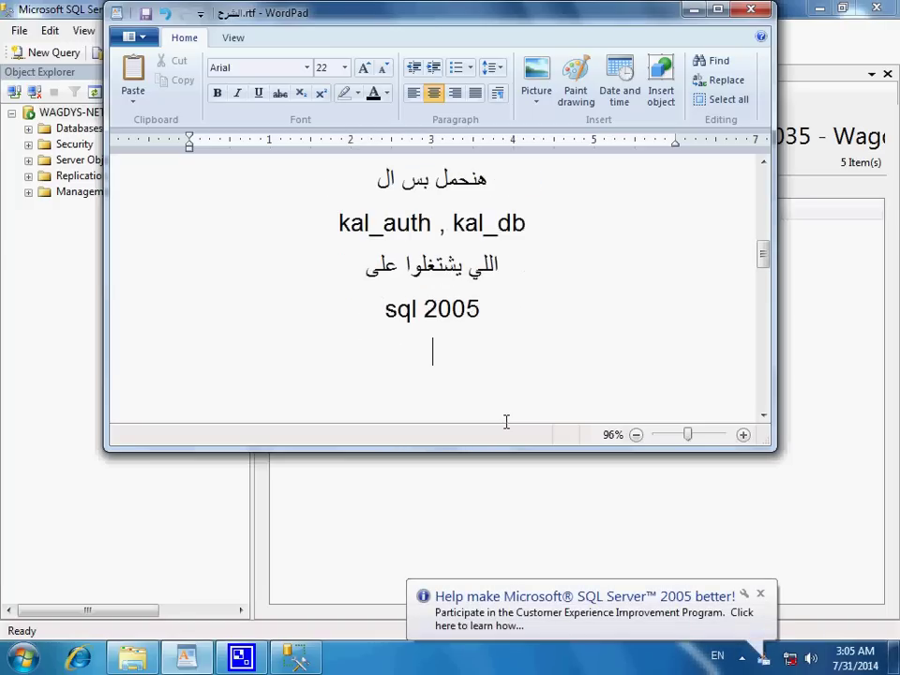
# Add the note lines "هتلاقيهم تحت الشرح" and "ونعمل داتا بيس جديده" below the sql 2005 line
pyautogui.write('هتلاقيهم ')
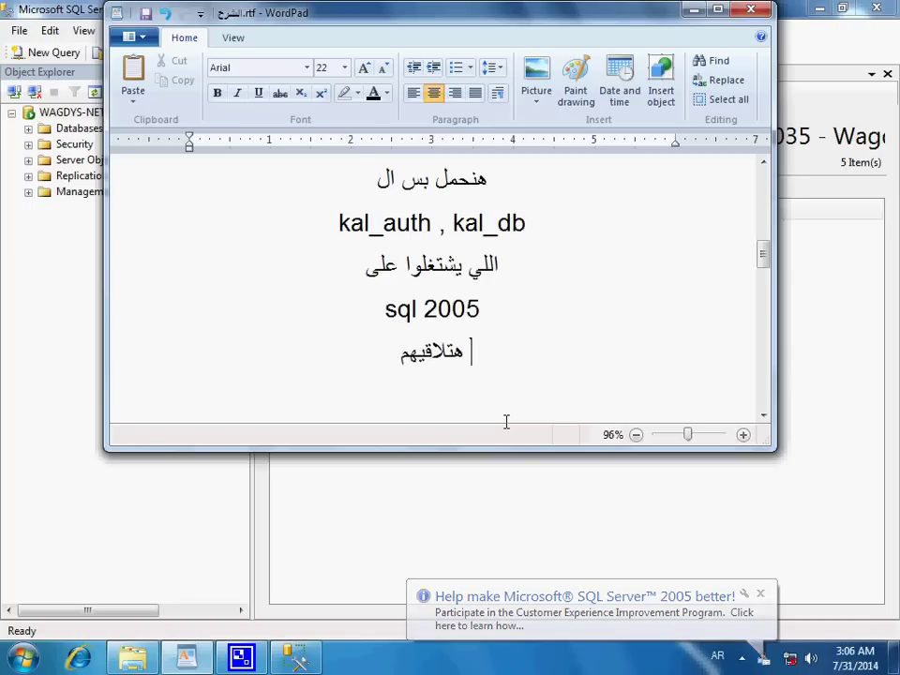
pyautogui.write('تح')
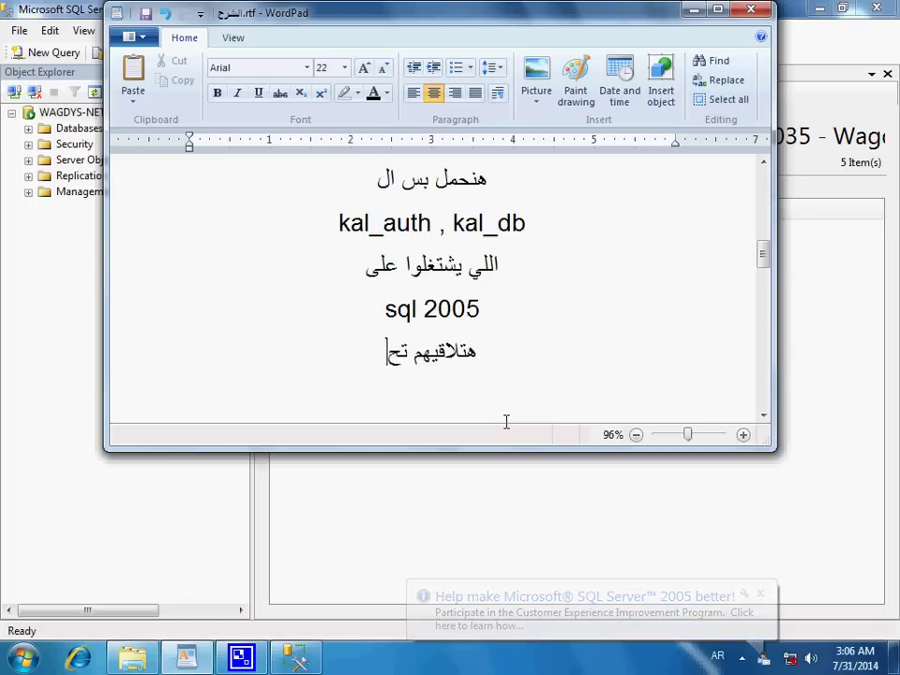
pyautogui.write('ت الشرح')
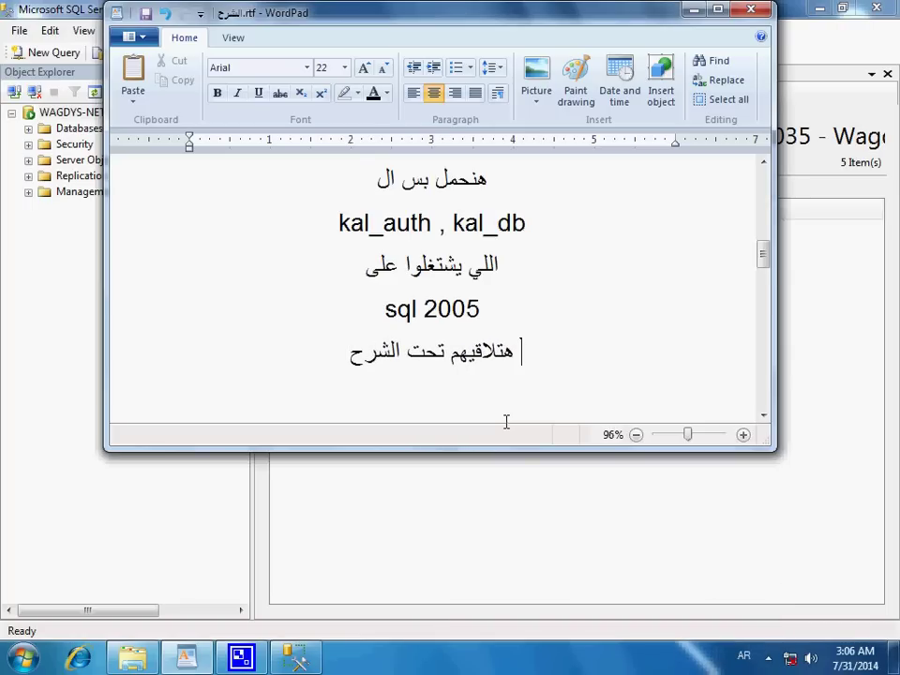
pyautogui.press('Return')
pyautogui.write('ونعمل')
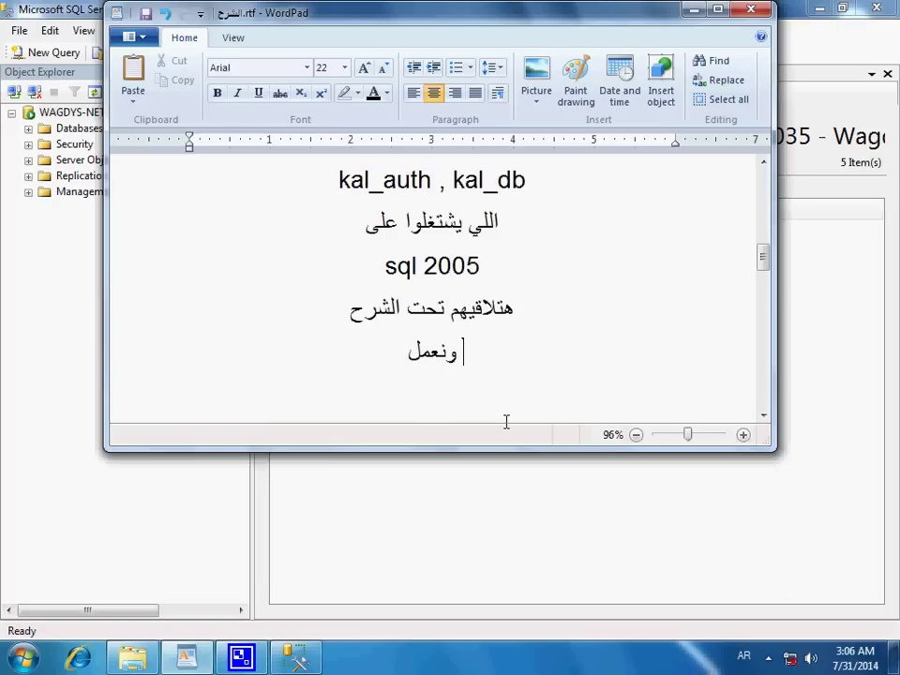
pyautogui.write(' دا')
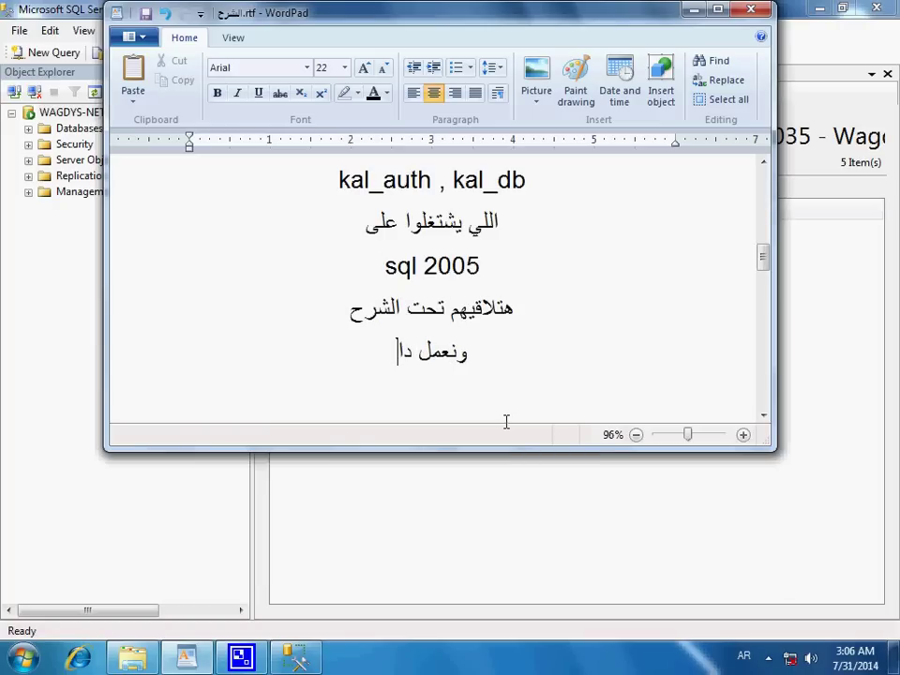
pyautogui.write('تا بي')
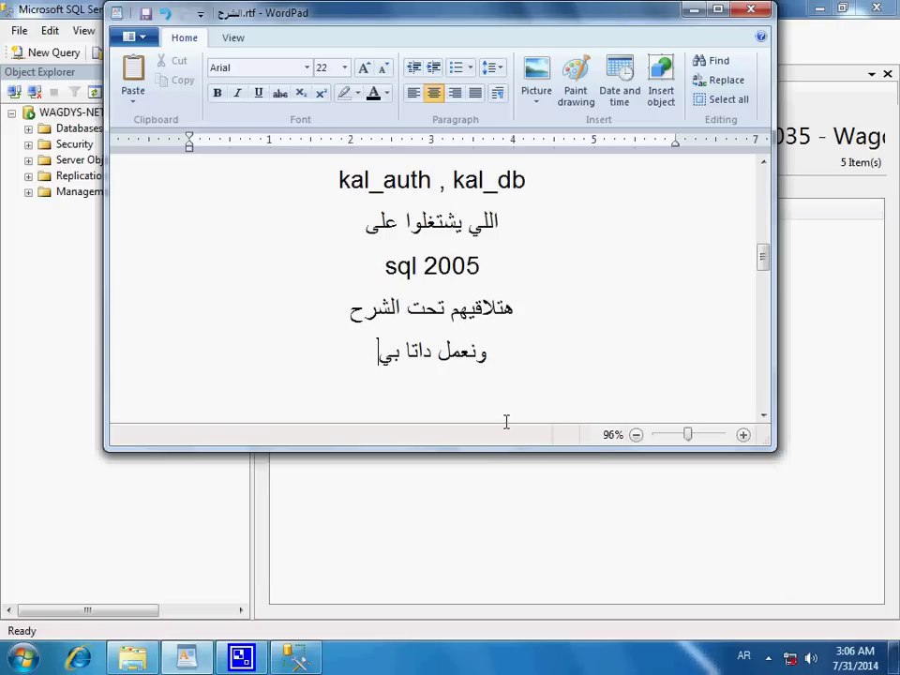
pyautogui.write('س جديده')
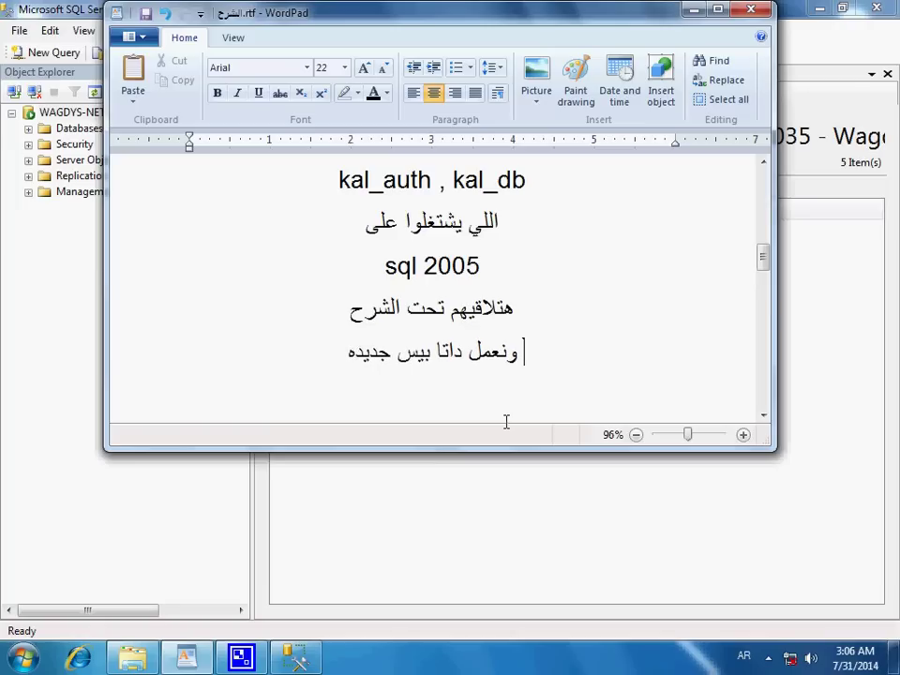
pyautogui.press('Return')
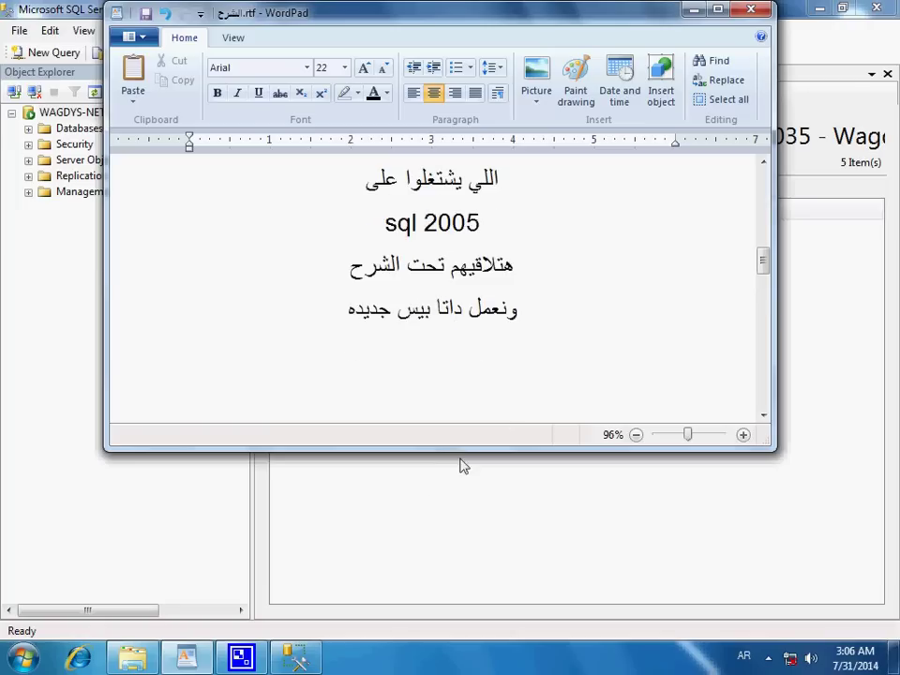
# Switch to SQL Server Management Studio Express and create a new database named kal_auth with the default settings
pyautogui.click(150, 389)
pyautogui.click(45, 133)
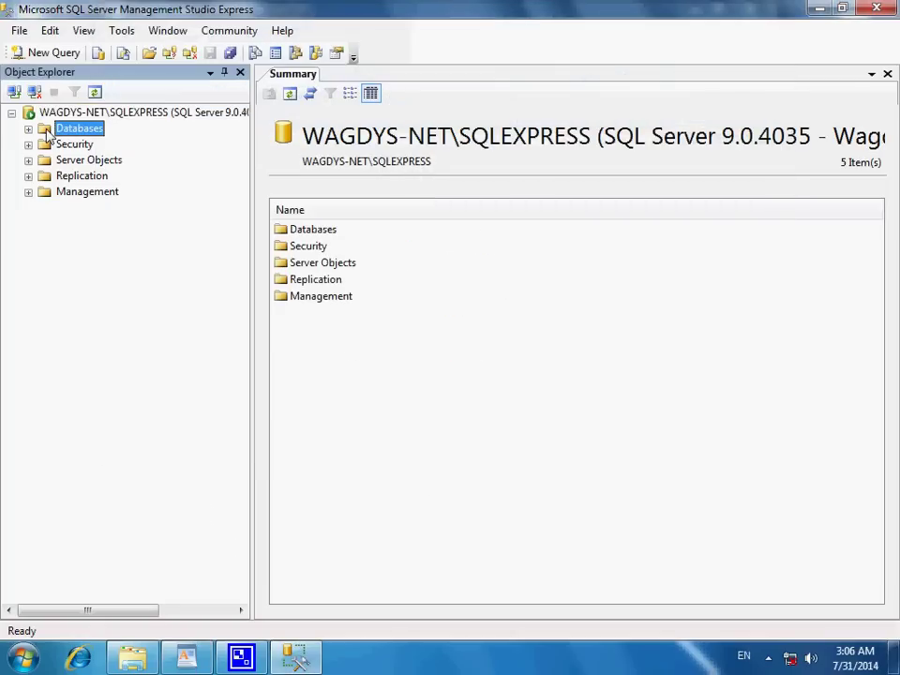
pyautogui.click(29, 129)
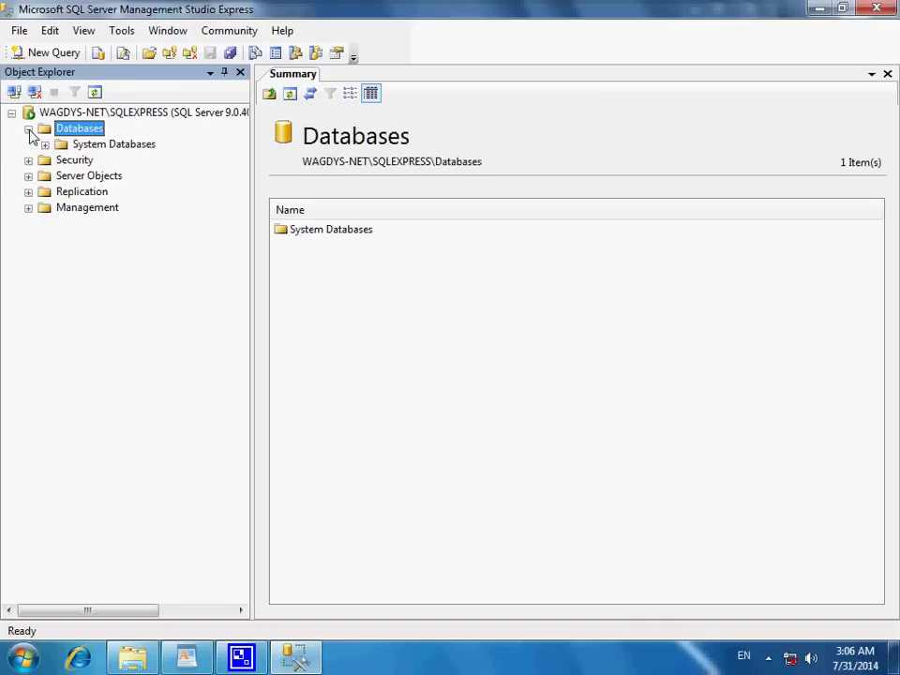
pyautogui.rightClick(83, 136)
pyautogui.click(153, 141)
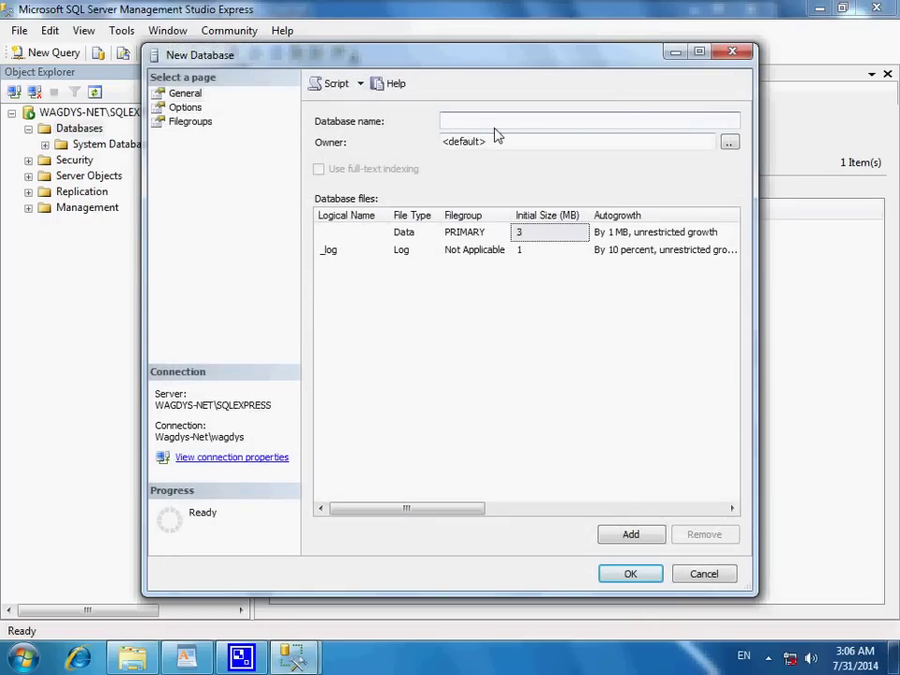
pyautogui.write('kal_a')
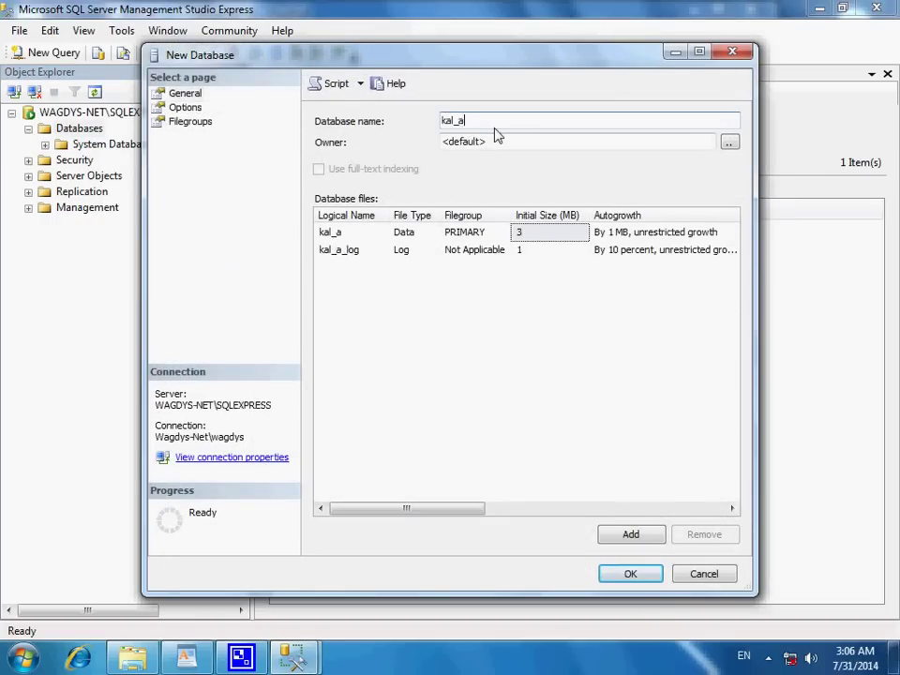
pyautogui.write('uth')
pyautogui.click(611, 574)
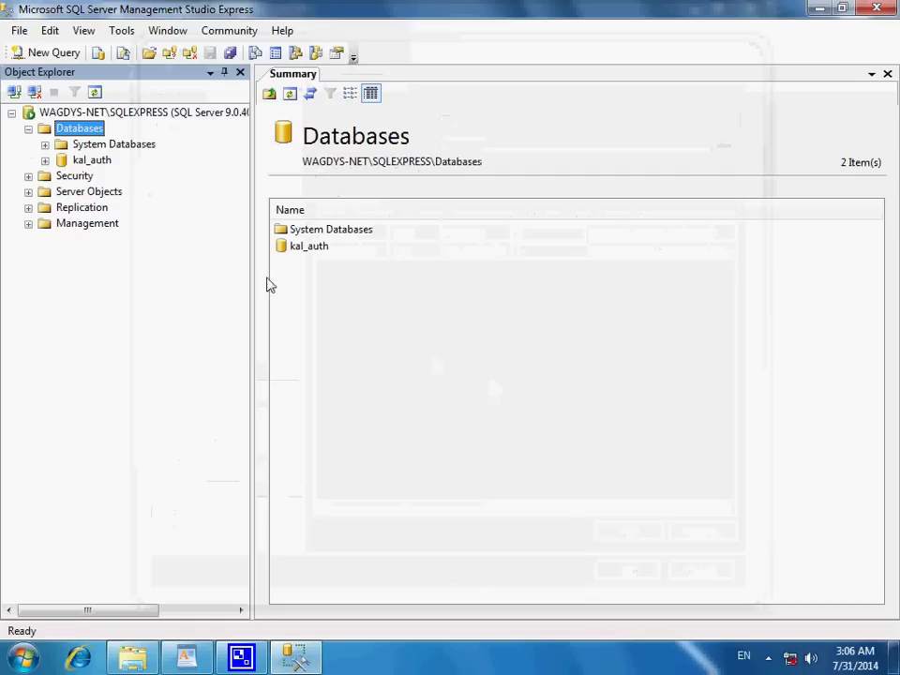
pyautogui.click(93, 145)
pyautogui.rightClick(97, 144)
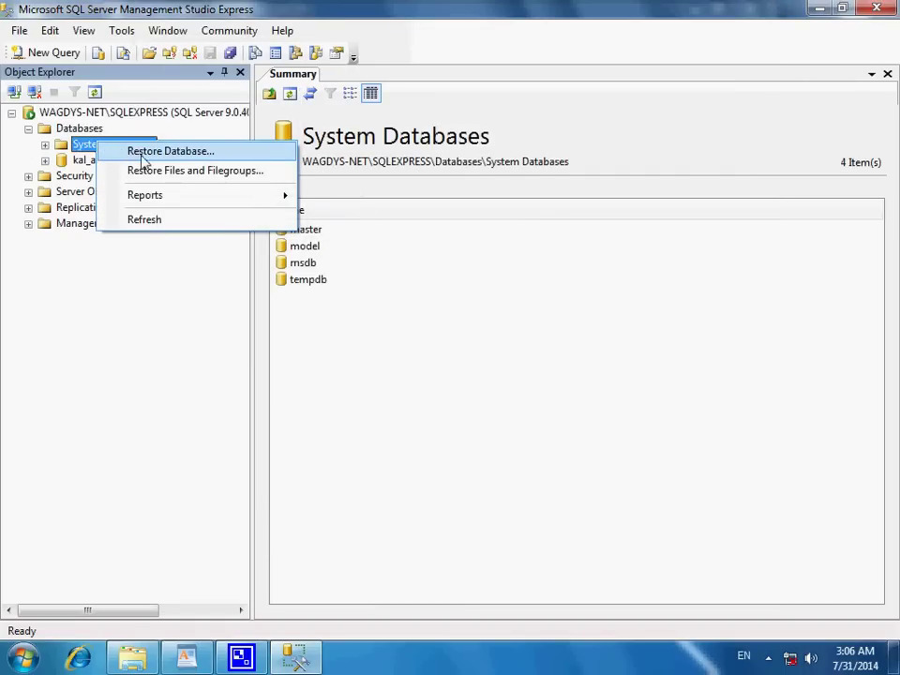
pyautogui.click(60, 367)
# Create a second database named kal_db on the SQLEXPRESS server with the default settings
pyautogui.rightClick(97, 131)
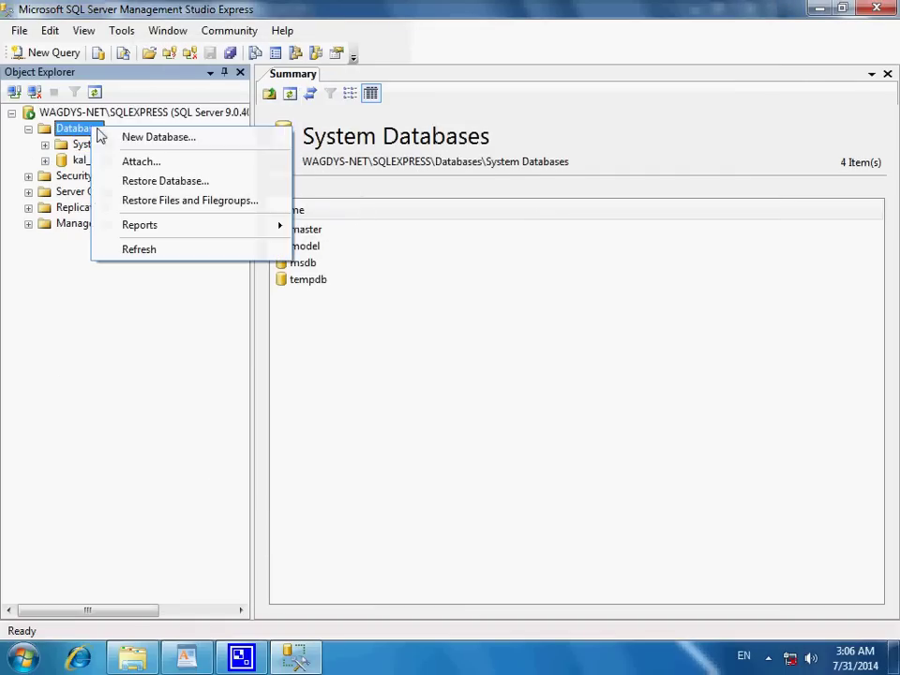
pyautogui.click(158, 139)
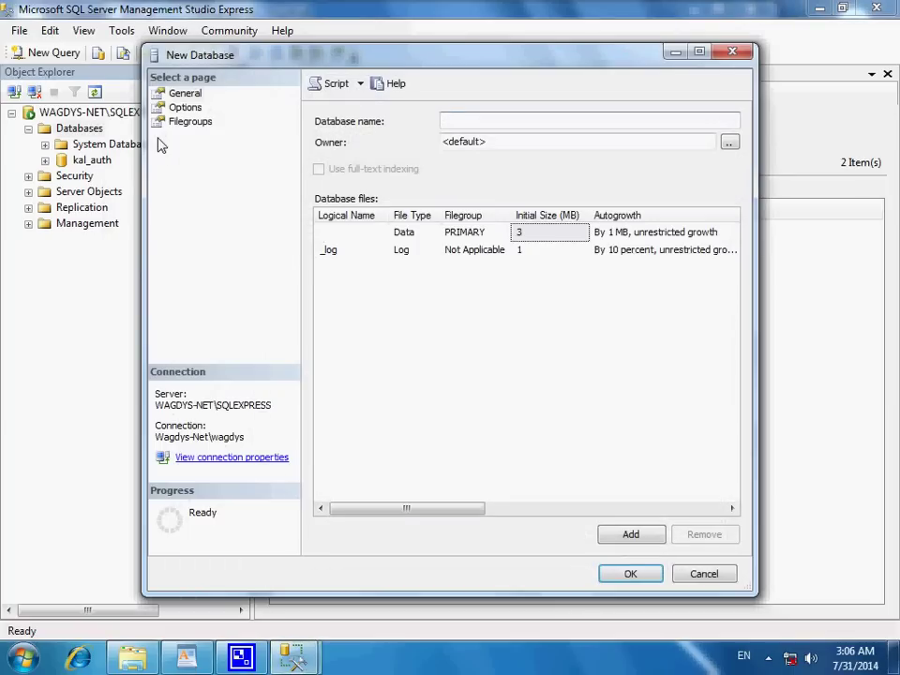
pyautogui.write('kal_db')
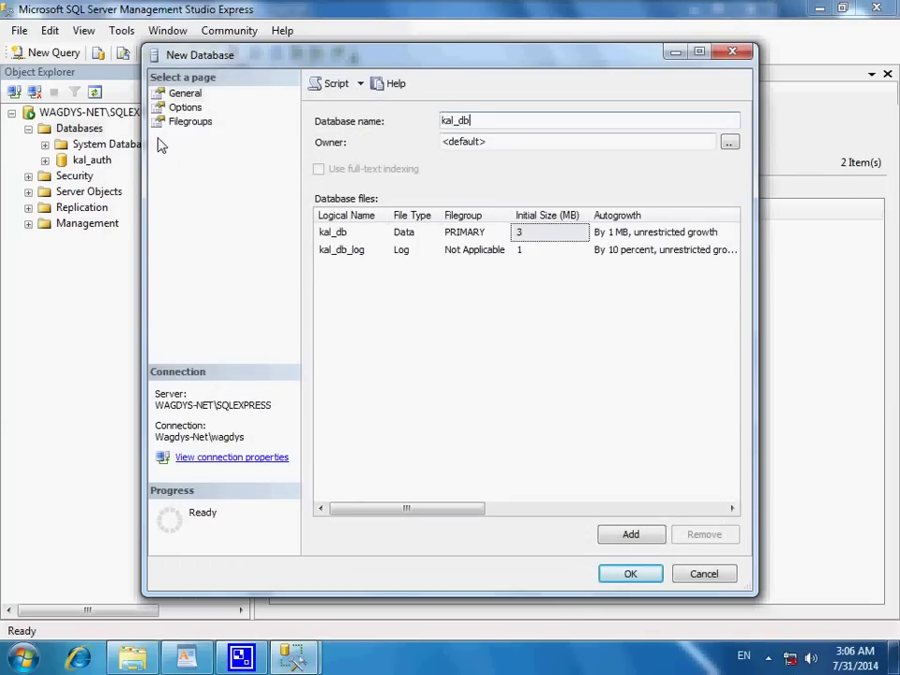
pyautogui.click(605, 574)
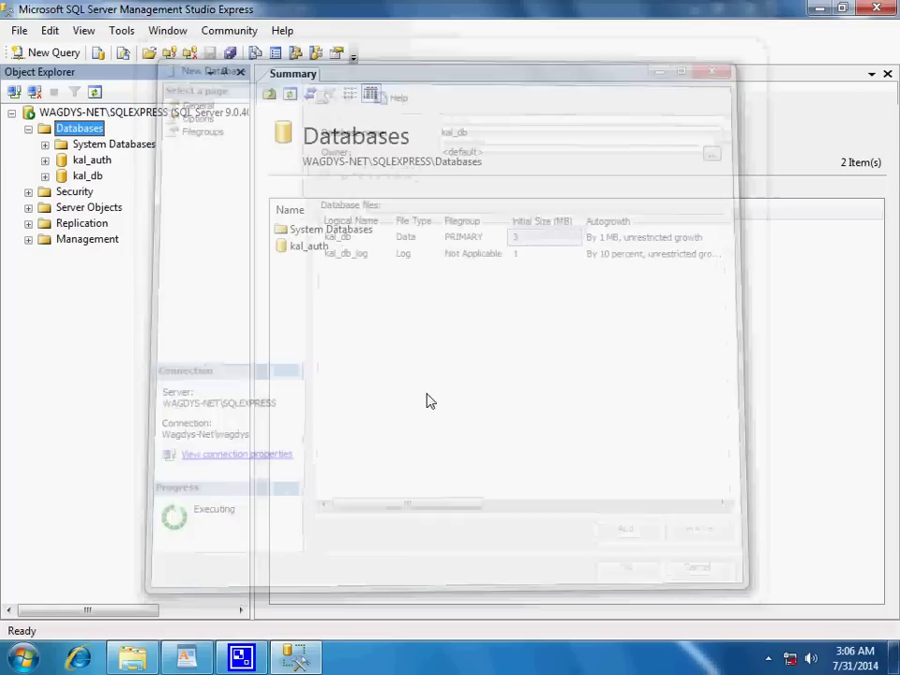
# Switch back to the WordPad notes and add the line "نعمل ريستور لقاعده البيانات اللي هتحملها مع الشرح"
pyautogui.click(187, 658)
pyautogui.press('Return')
pyautogui.write('نعمل ')
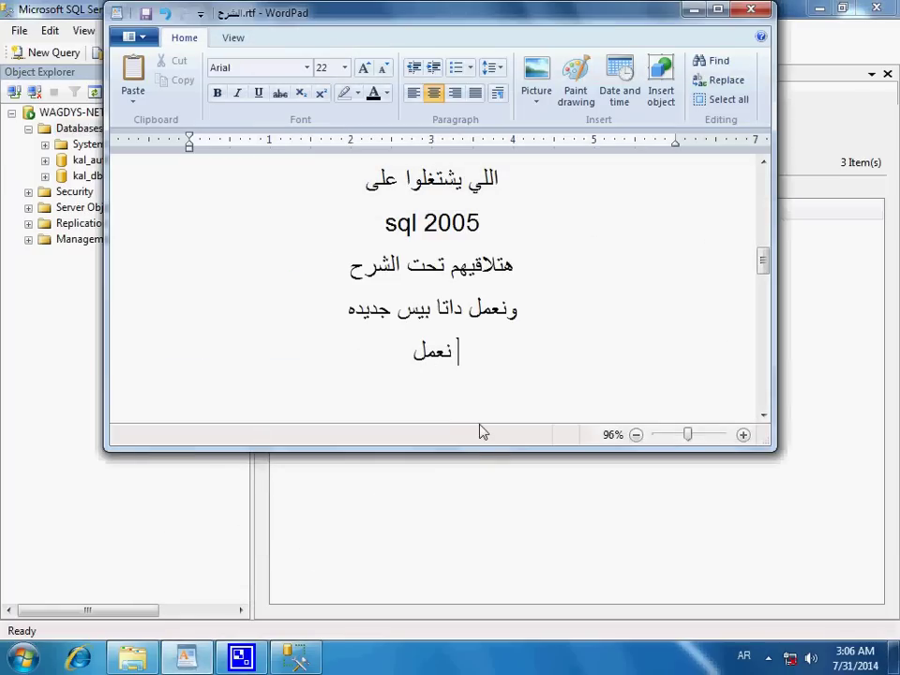
pyautogui.write('ريستور ')
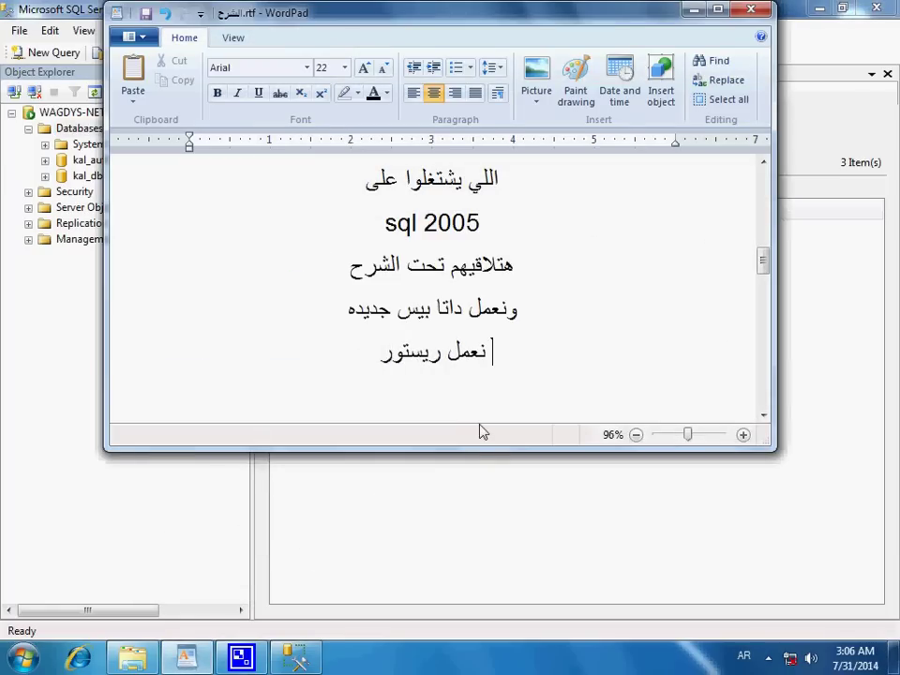
pyautogui.write('لقاعد')
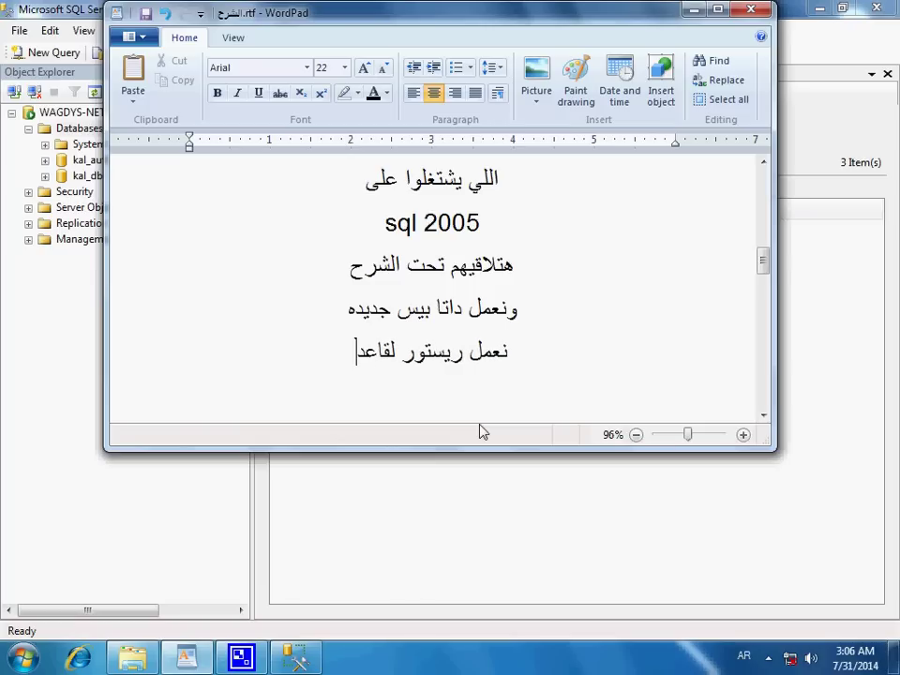
pyautogui.write('ه البيانات')
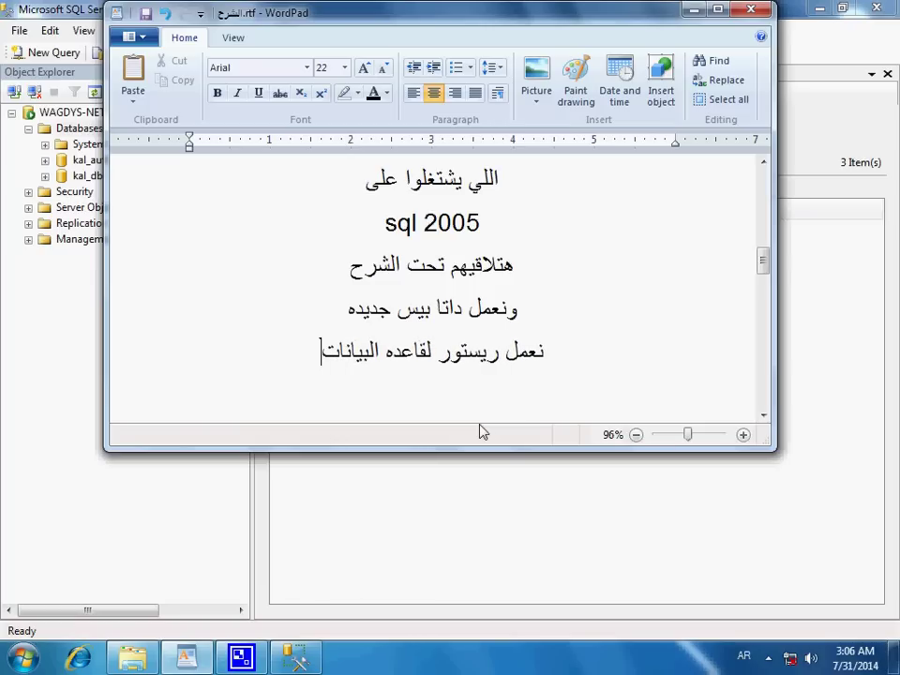
pyautogui.write(' اللي ه')
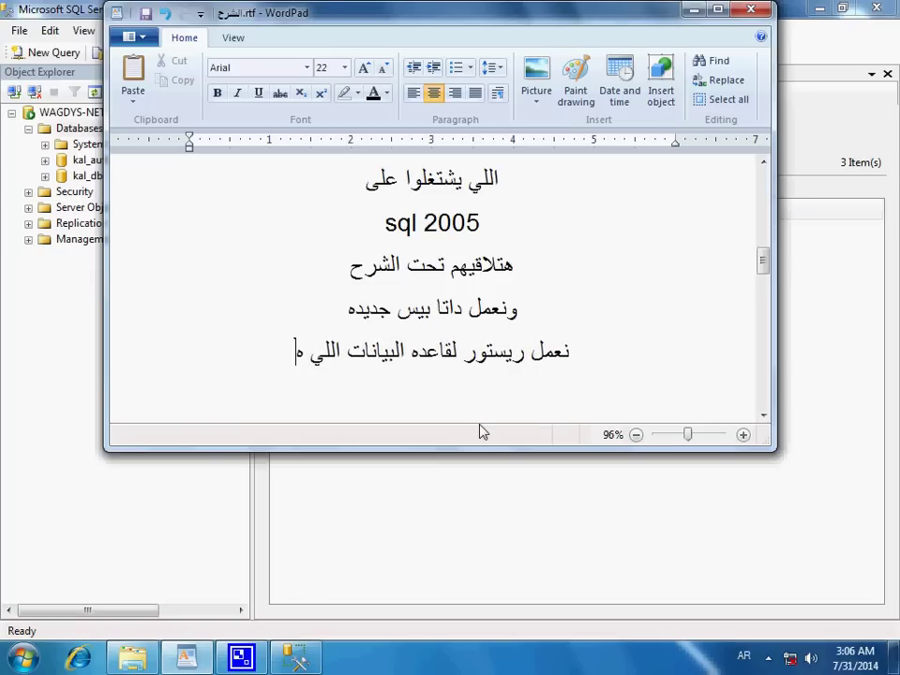
pyautogui.write('تعحمله')
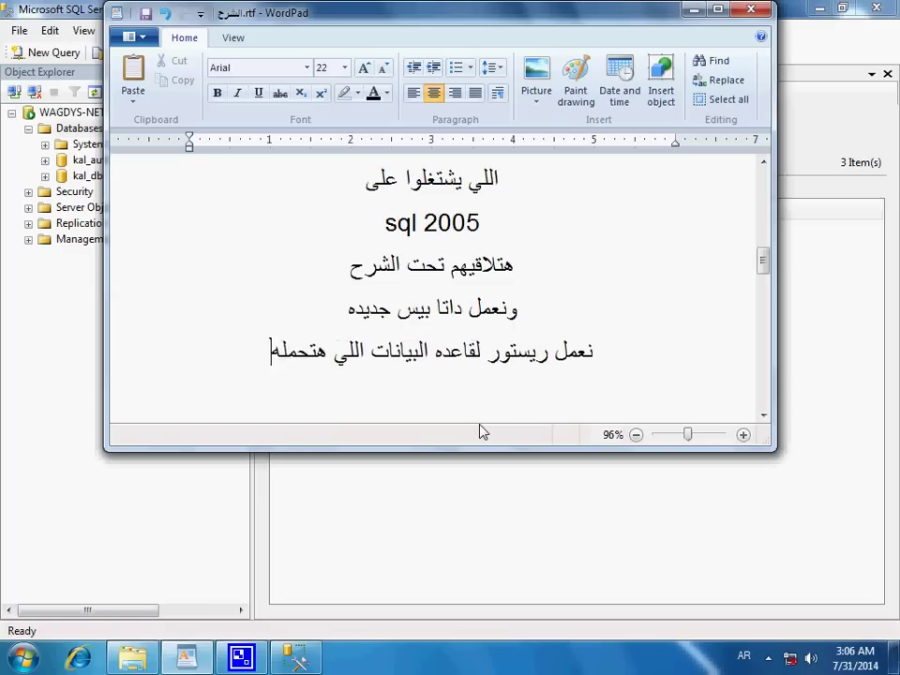
pyautogui.write('ا مع الشرح')
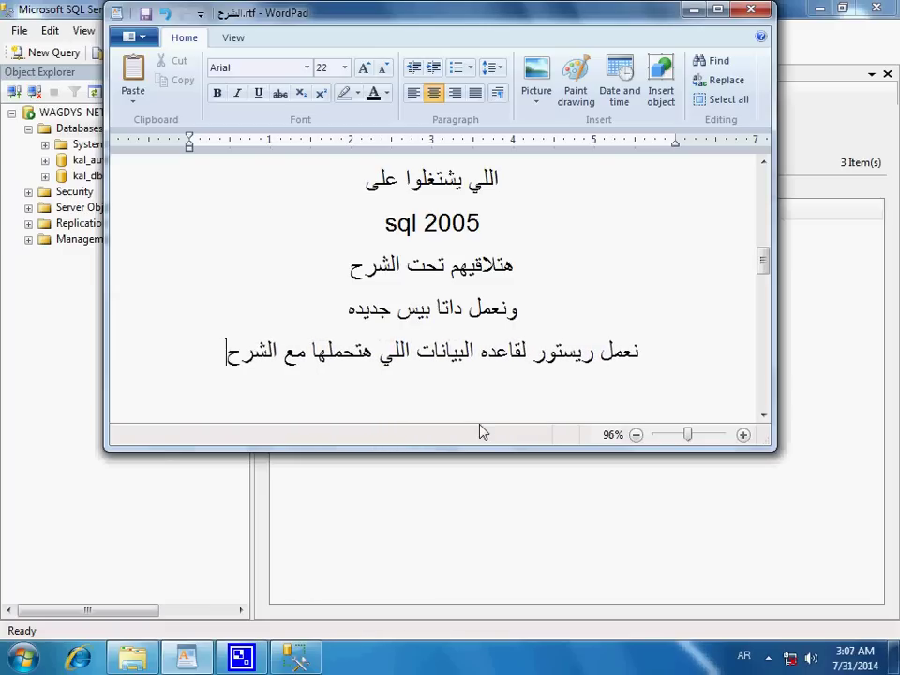
pyautogui.press('Return')
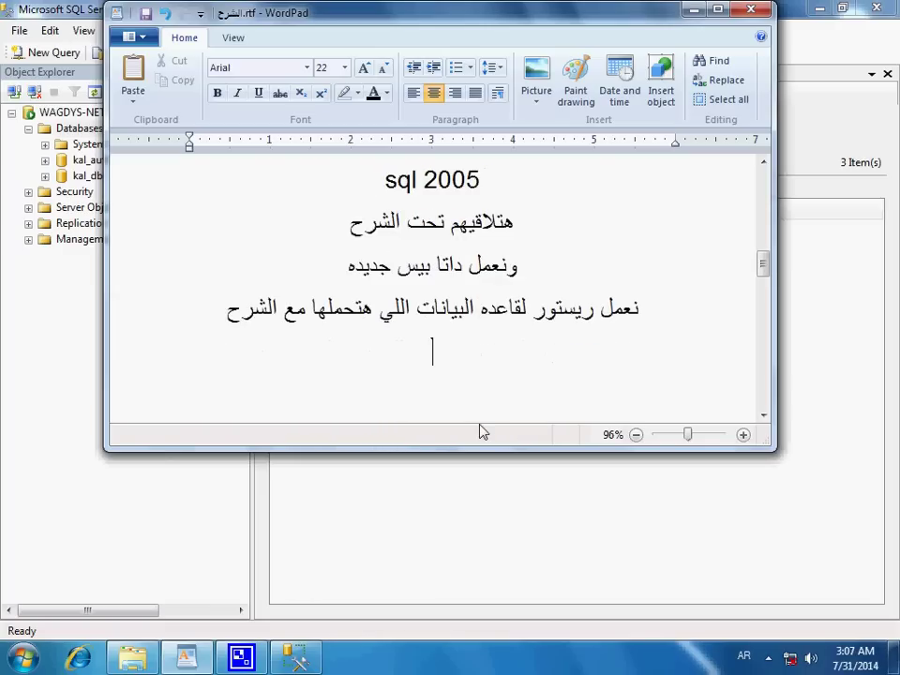
# Switch to SQL Server Management Studio Express and set up a database restore for kal_auth with a device as the source
pyautogui.click(195, 509)
pyautogui.click(104, 161)
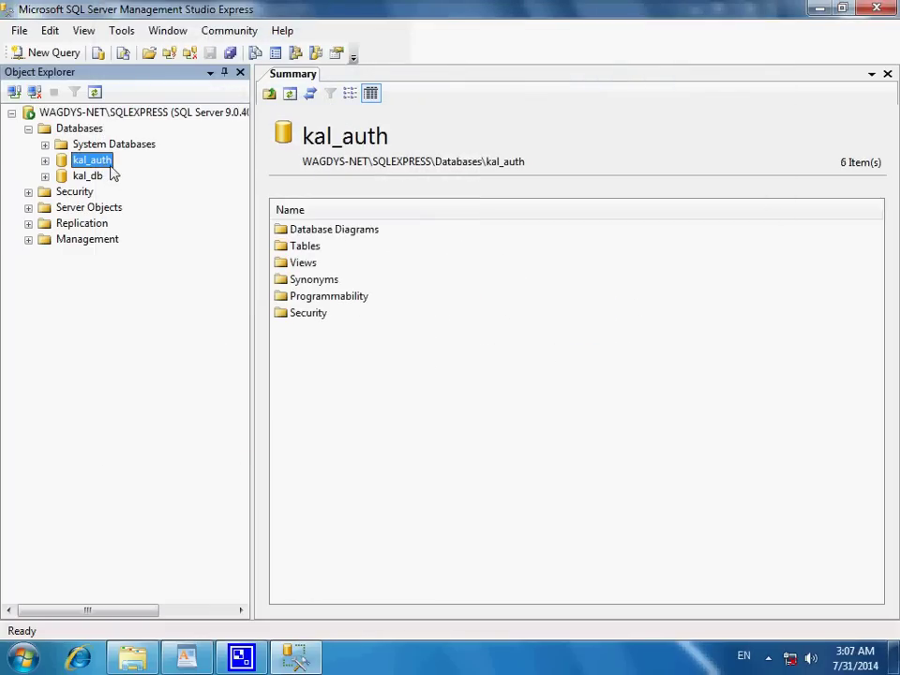
pyautogui.rightClick(106, 169)
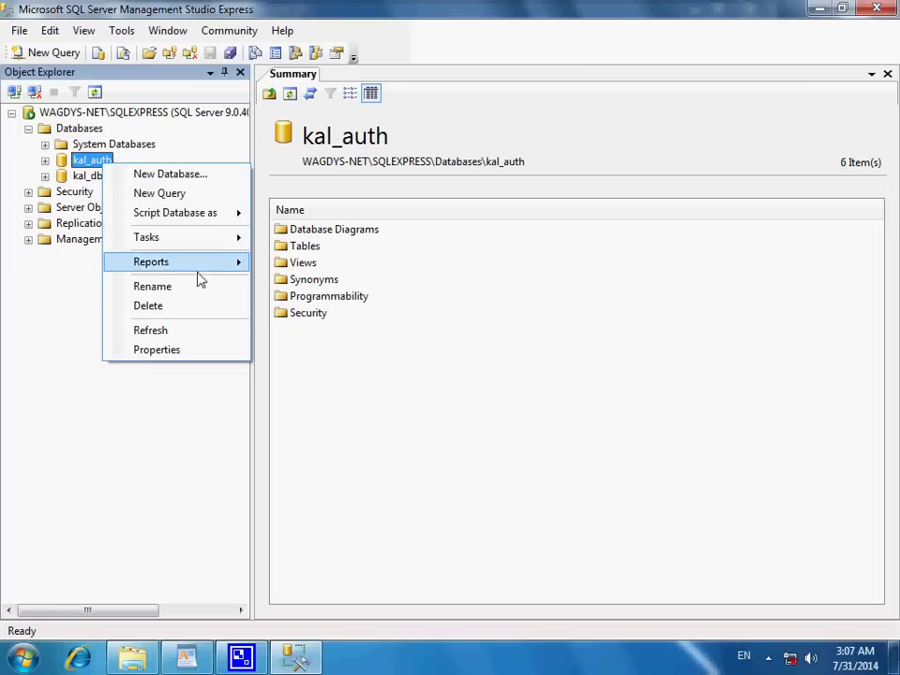
pyautogui.moveTo(174, 241)
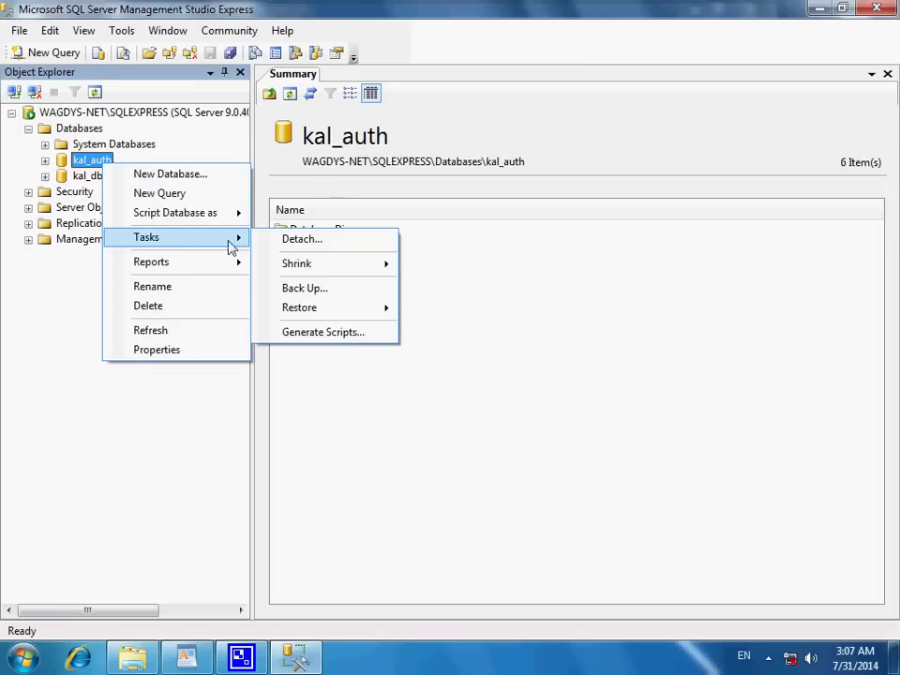
pyautogui.moveTo(333, 312)
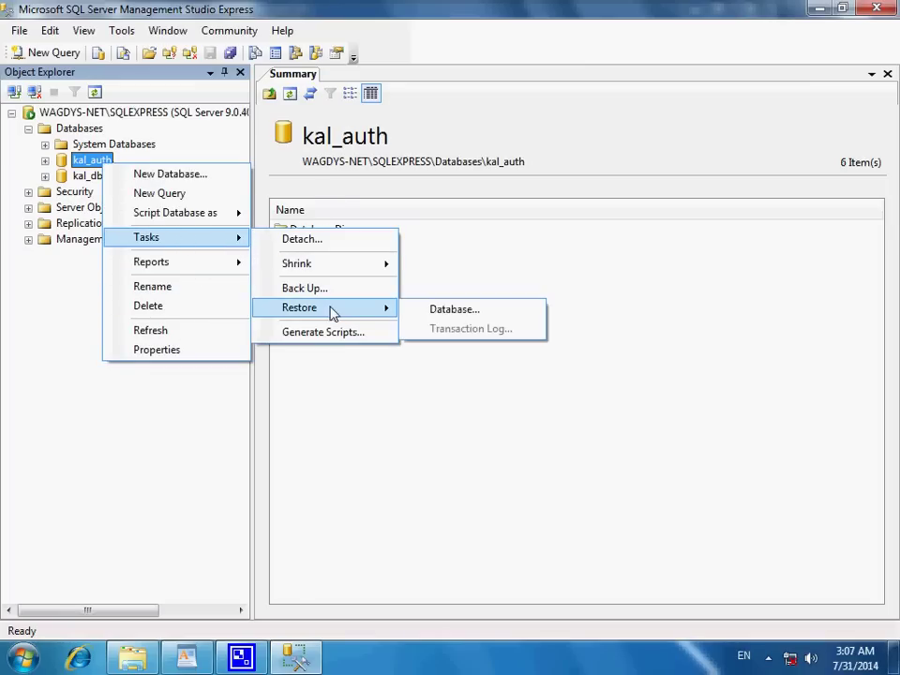
pyautogui.click(441, 311)
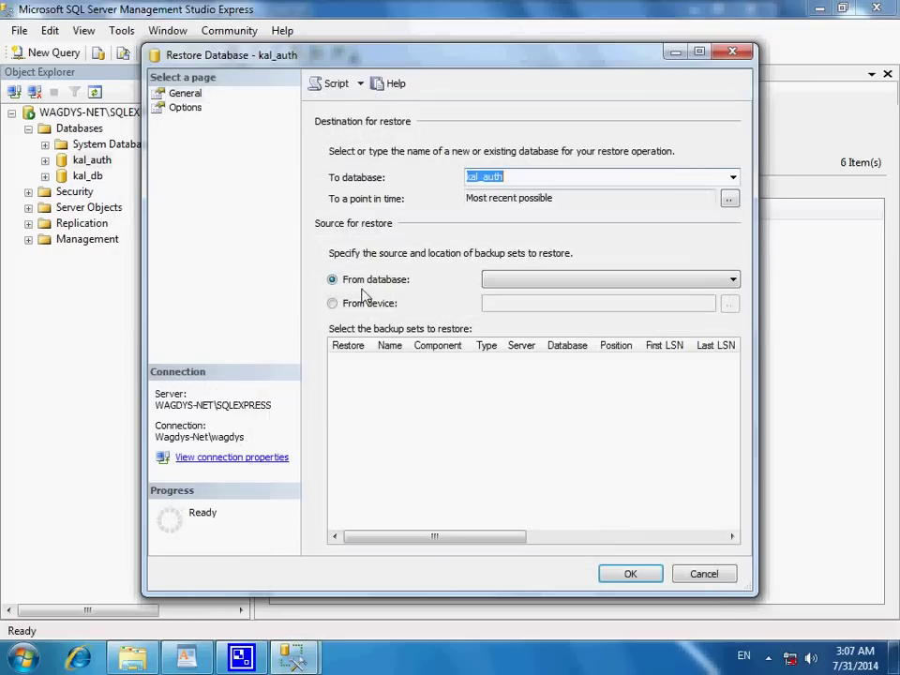
pyautogui.click(340, 308)
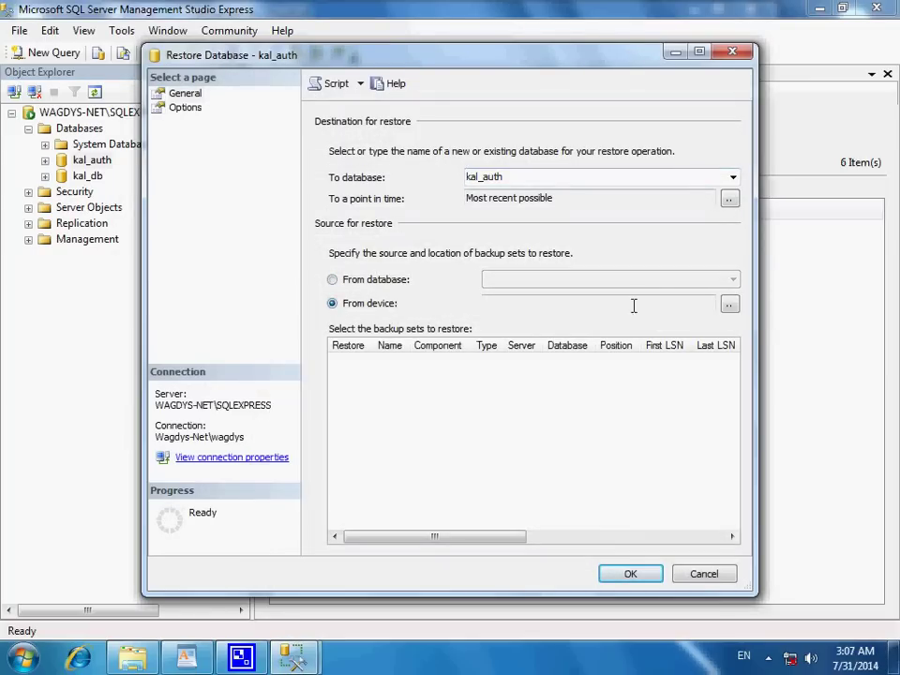
pyautogui.click(730, 305)
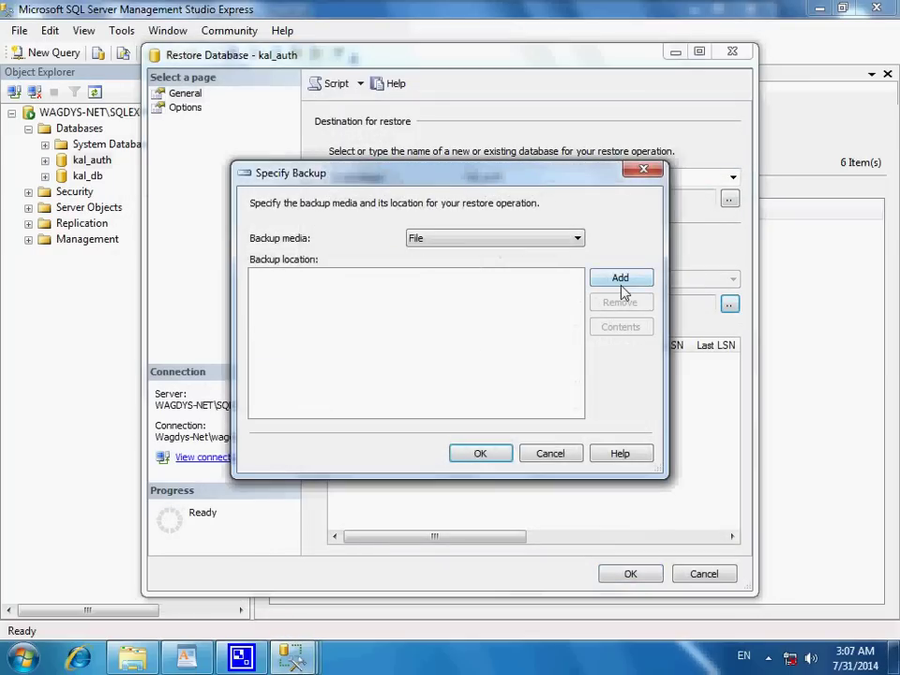
# Add the backup file "kal_auth - MSSQL 2005.bak" from the DataBase SQL2005 folder on drive D as the restore source
pyautogui.click(620, 281)
pyautogui.scroll(2, 617, 241)
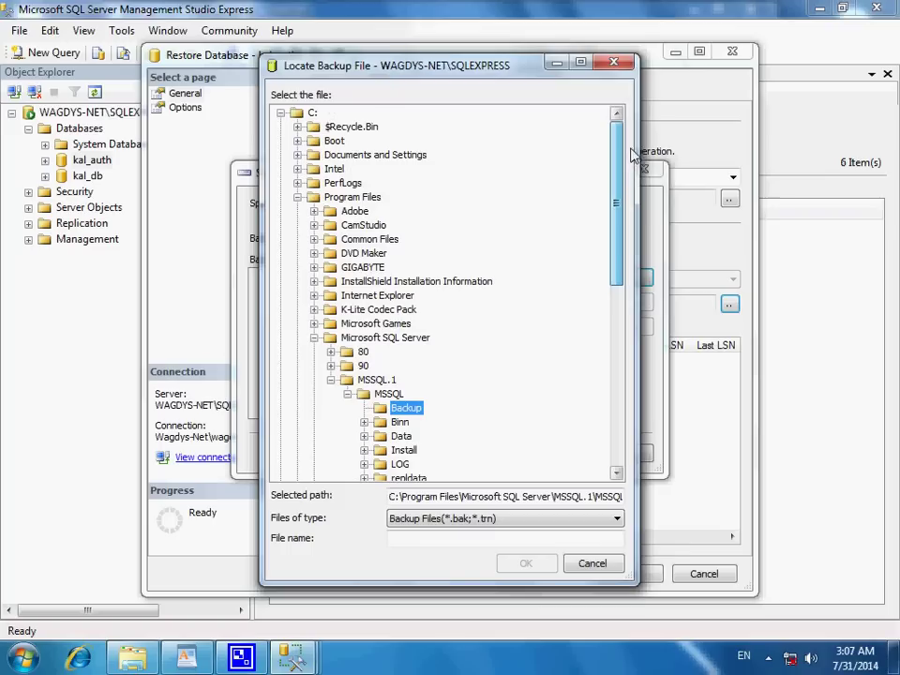
pyautogui.click(280, 114)
pyautogui.click(281, 128)
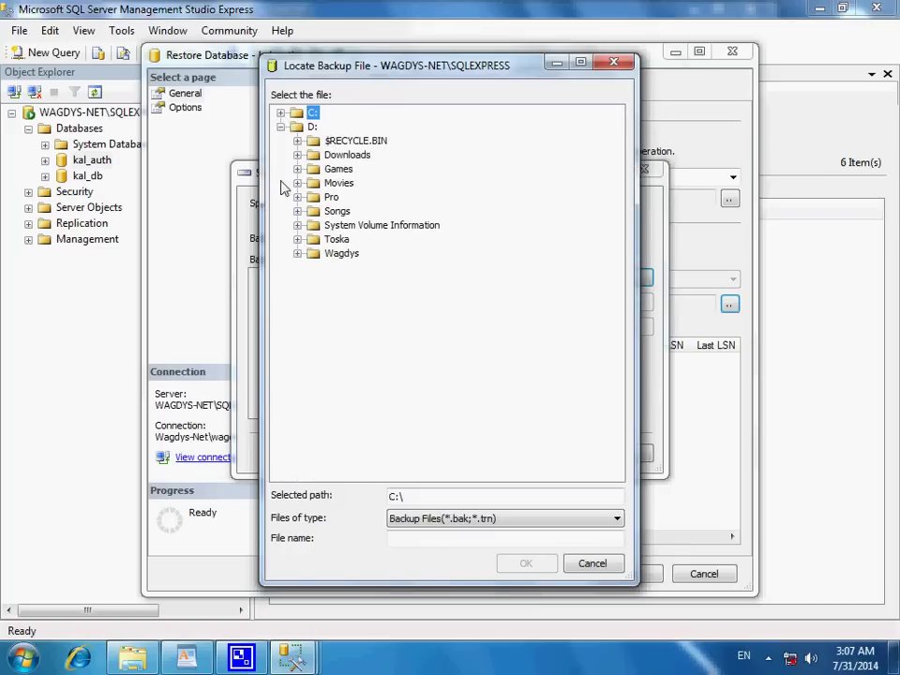
pyautogui.click(298, 254)
pyautogui.click(314, 310)
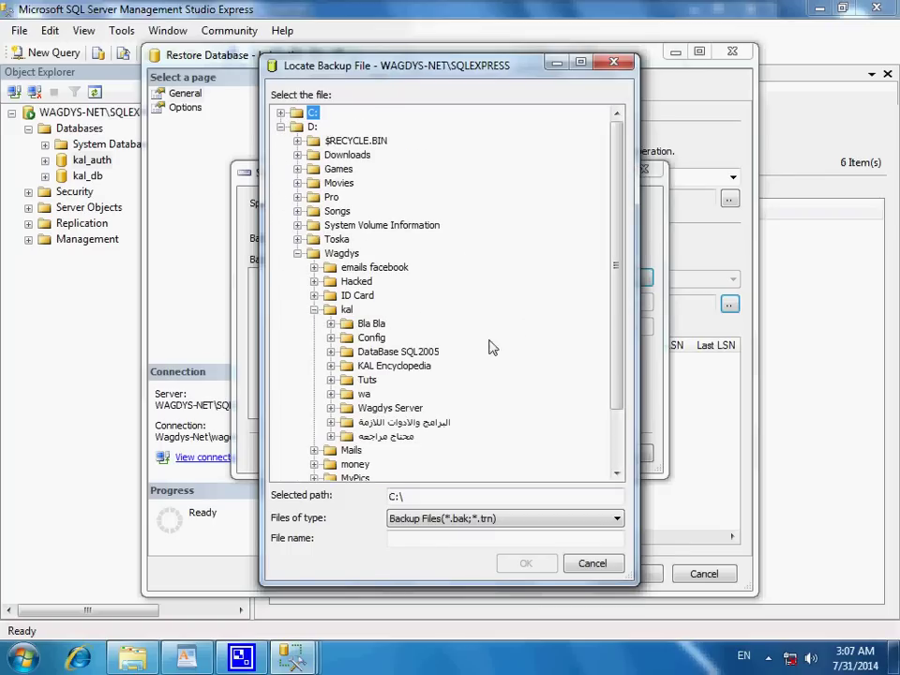
pyautogui.moveTo(621, 241); pyautogui.dragTo(621, 303)
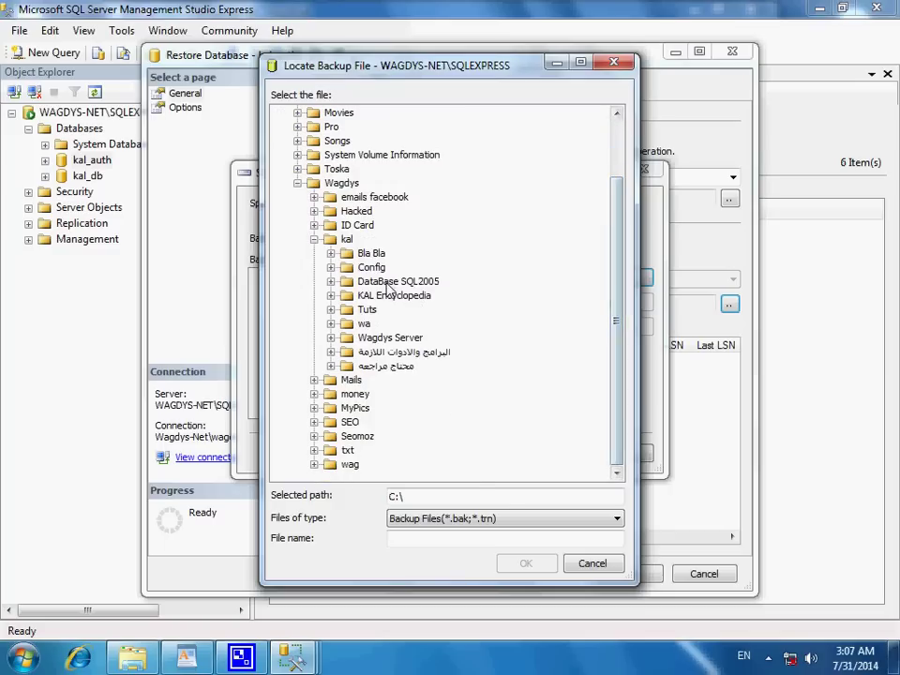
pyautogui.click(412, 283)
pyautogui.click(331, 281)
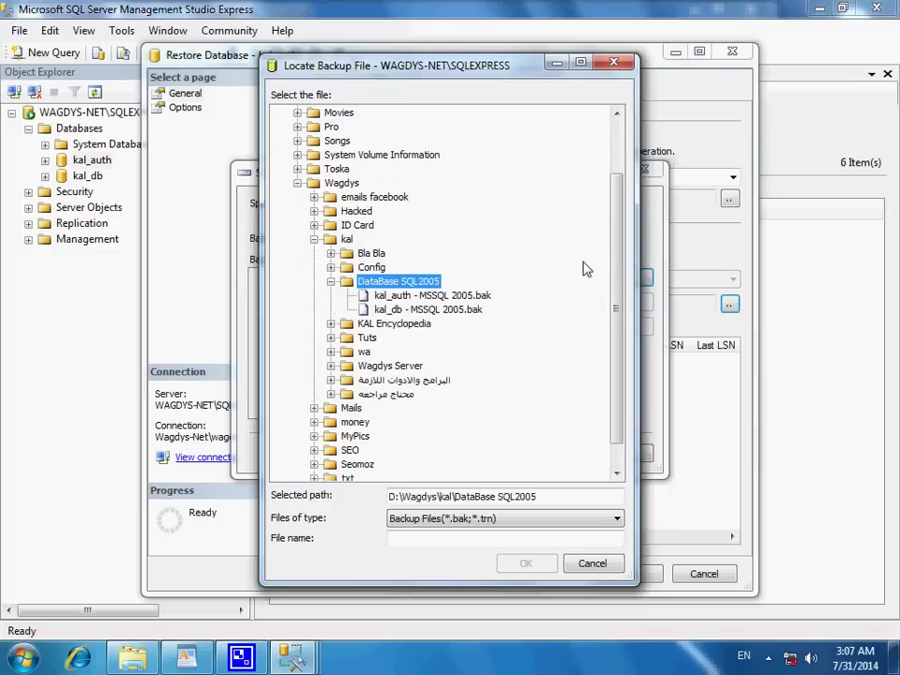
pyautogui.moveTo(617, 241); pyautogui.dragTo(618, 265)
pyautogui.click(417, 269)
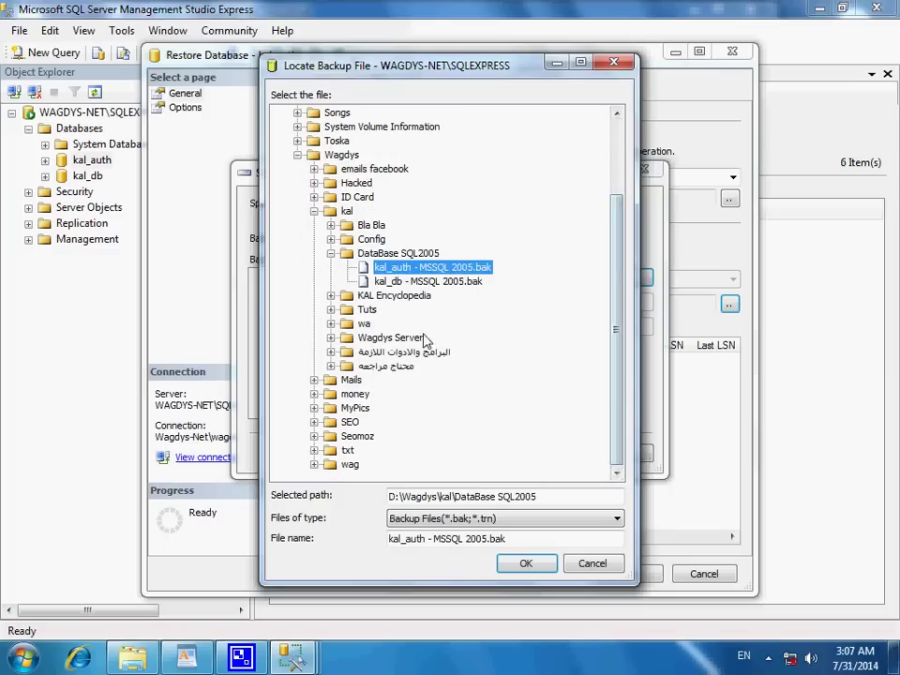
pyautogui.click(522, 564)
pyautogui.click(476, 453)
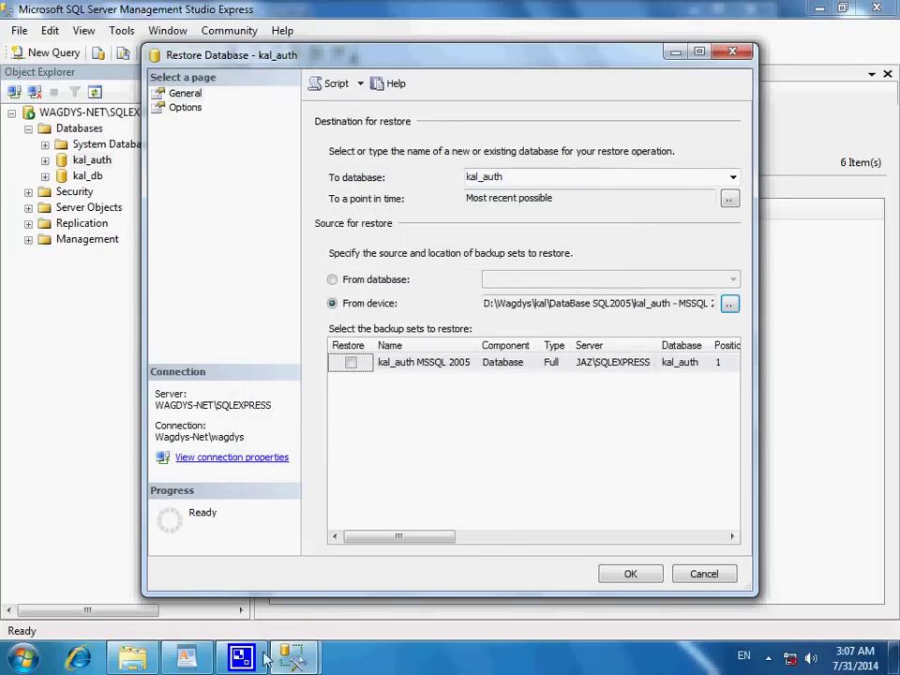
# Switch to the WordPad notes and add the line "اهم حاجه نعلم على الاتنين دول وماننساش :)"
pyautogui.click(186, 659)
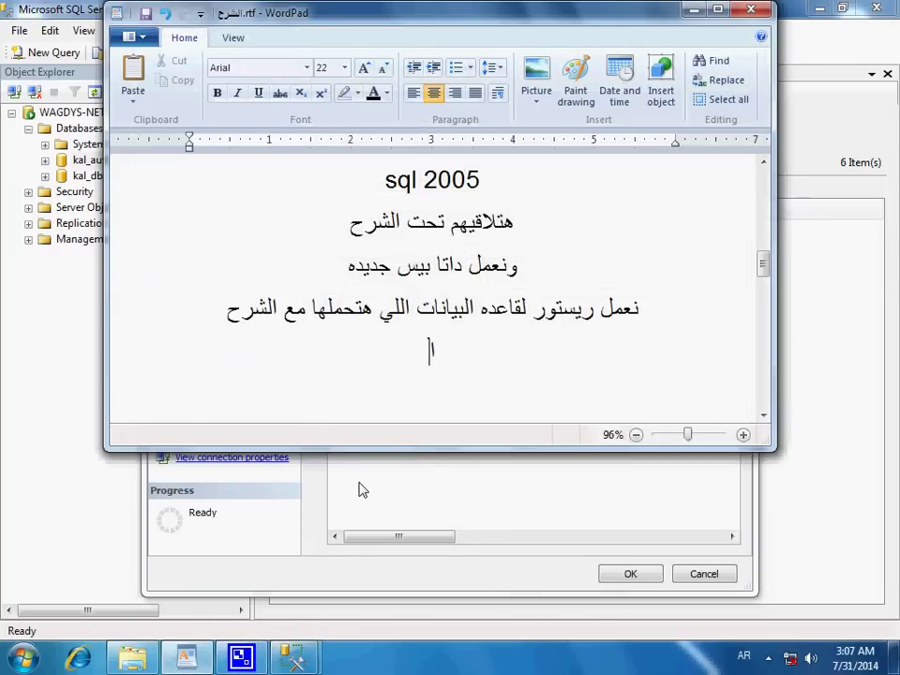
pyautogui.write('هم حاجه نع')
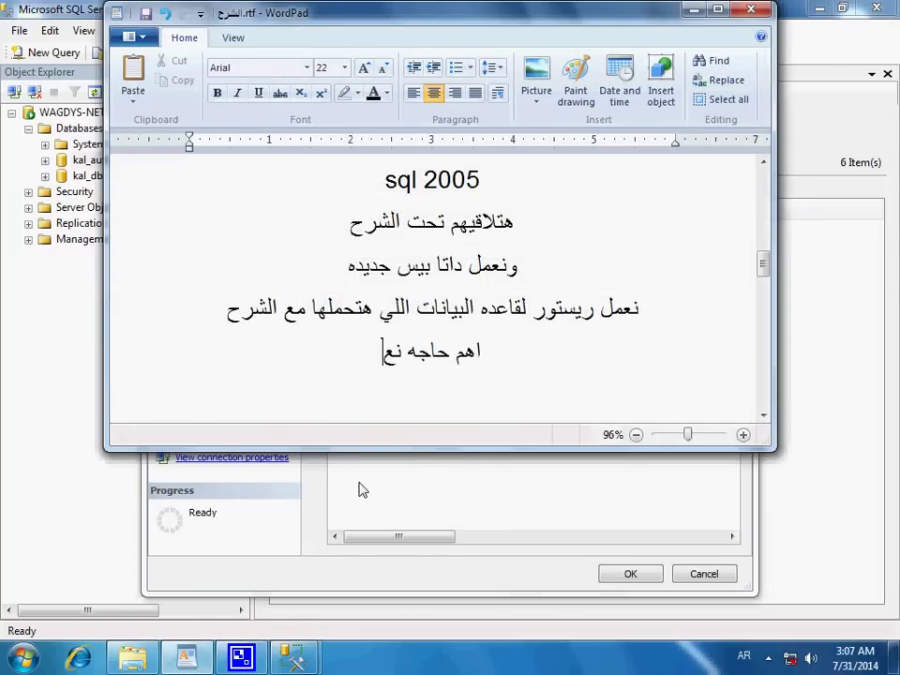
pyautogui.write('لم على الاتي')
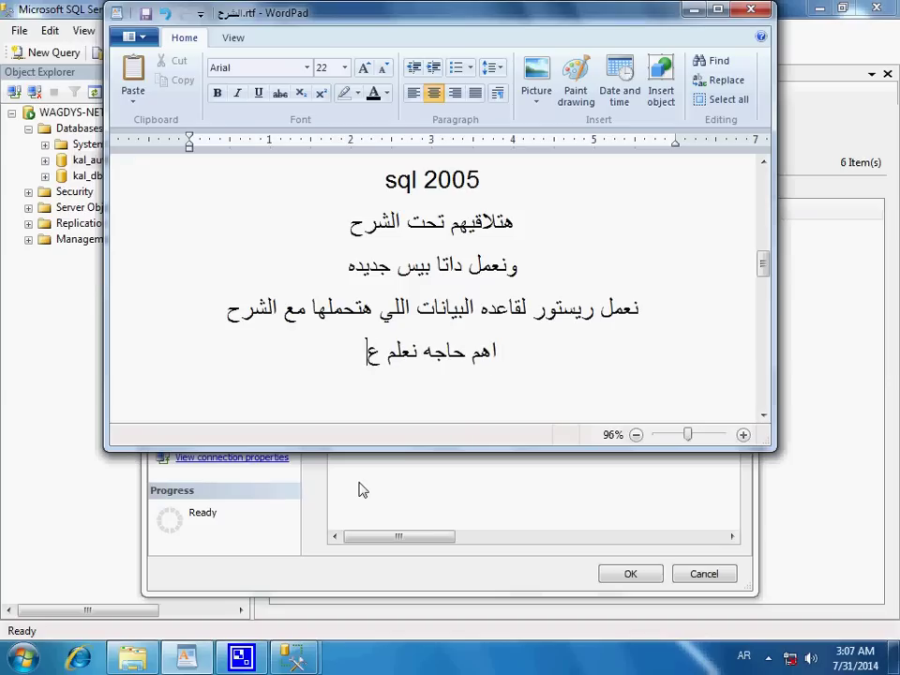
pyautogui.press('BackSpace')
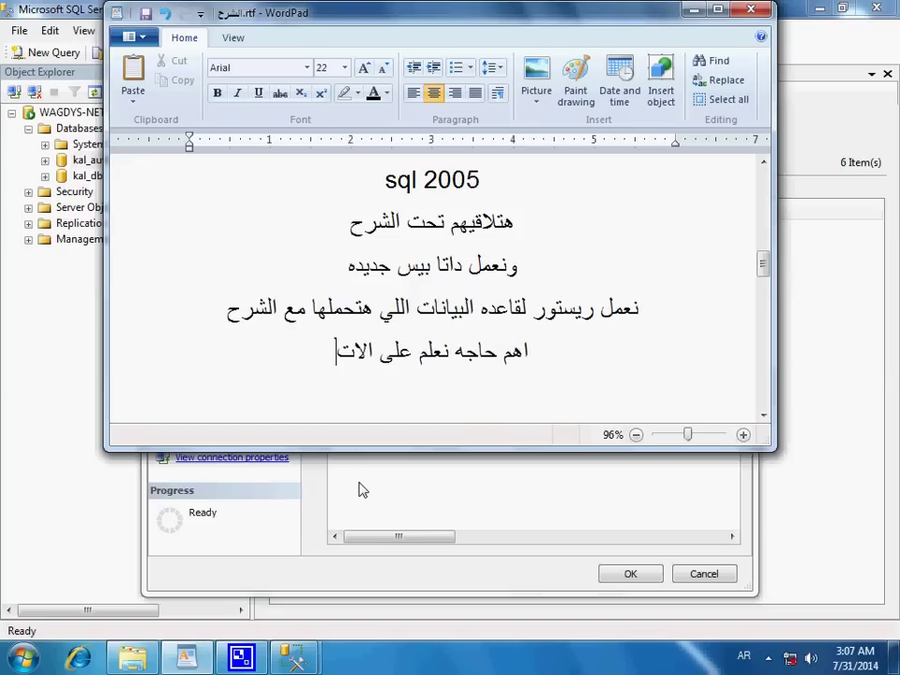
pyautogui.write('نين ')
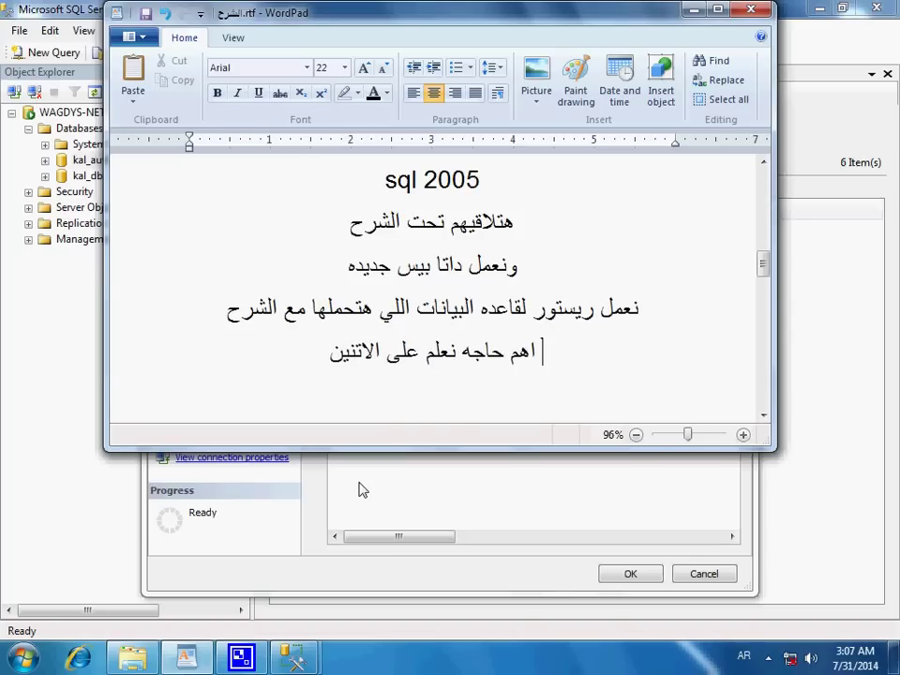
pyautogui.write('دول كا')
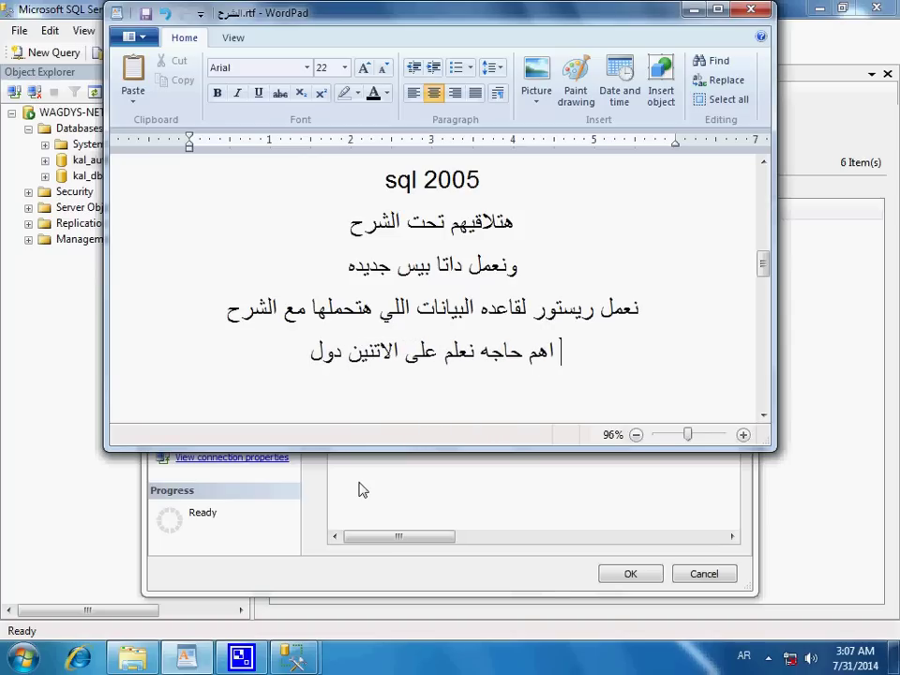
pyautogui.press('BackSpace')
pyautogui.press('BackSpace')
pyautogui.write('وما')
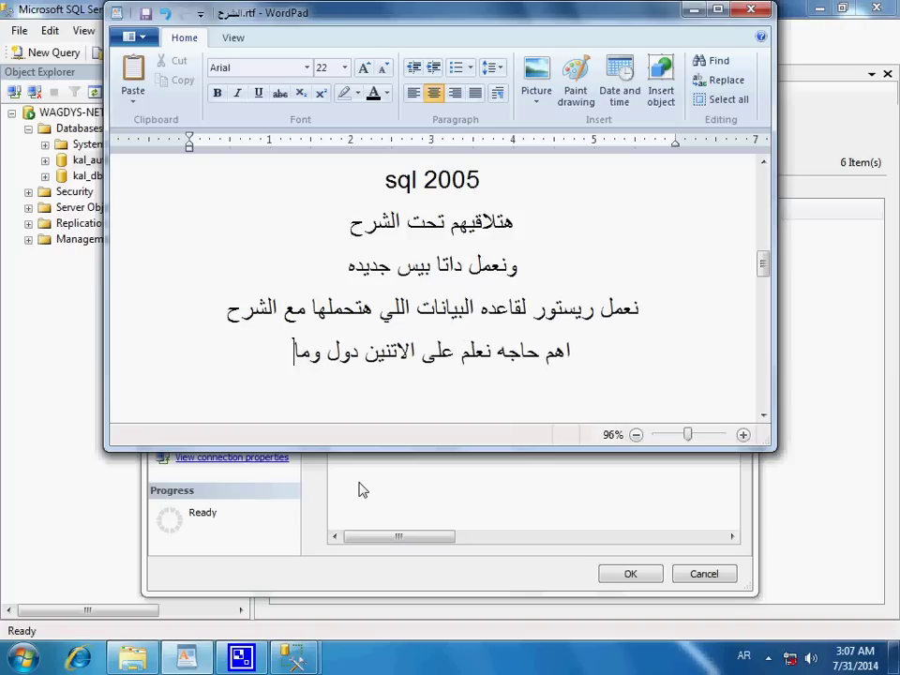
pyautogui.write('ننساش ')
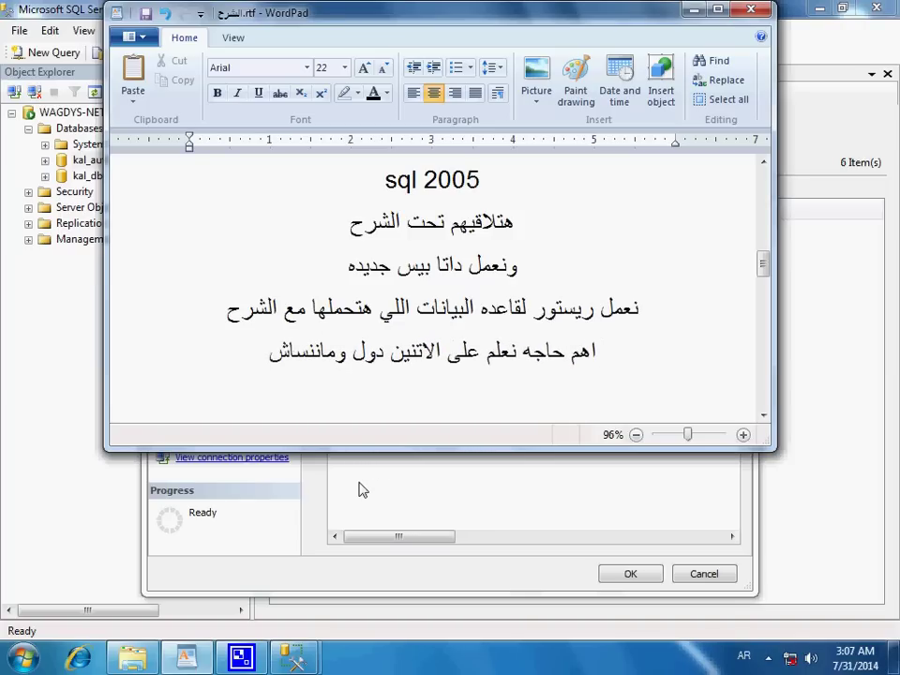
pyautogui.write(':)')
pyautogui.press('Return')
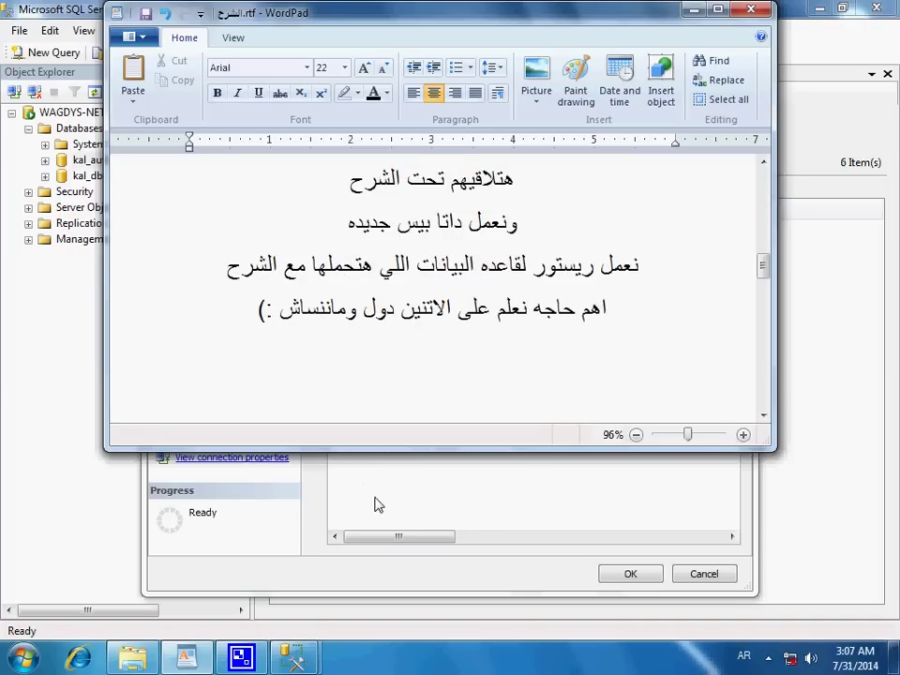
# Switch back to SQL Server Management Studio Express and restore kal_auth from the kal_auth MSSQL 2005 backup set, overwriting the existing database
pyautogui.click(375, 505)
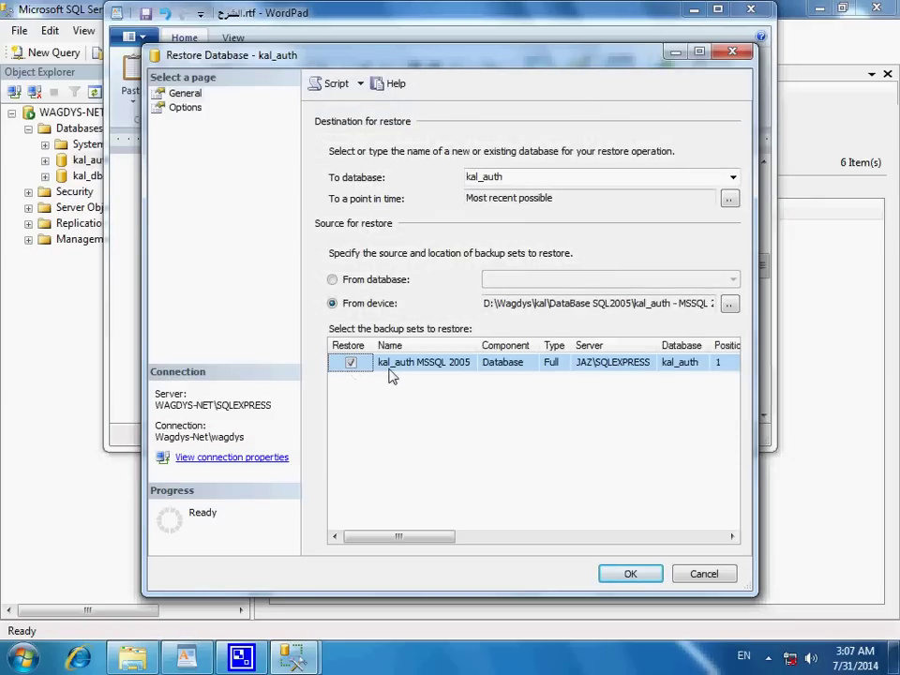
pyautogui.click(184, 109)
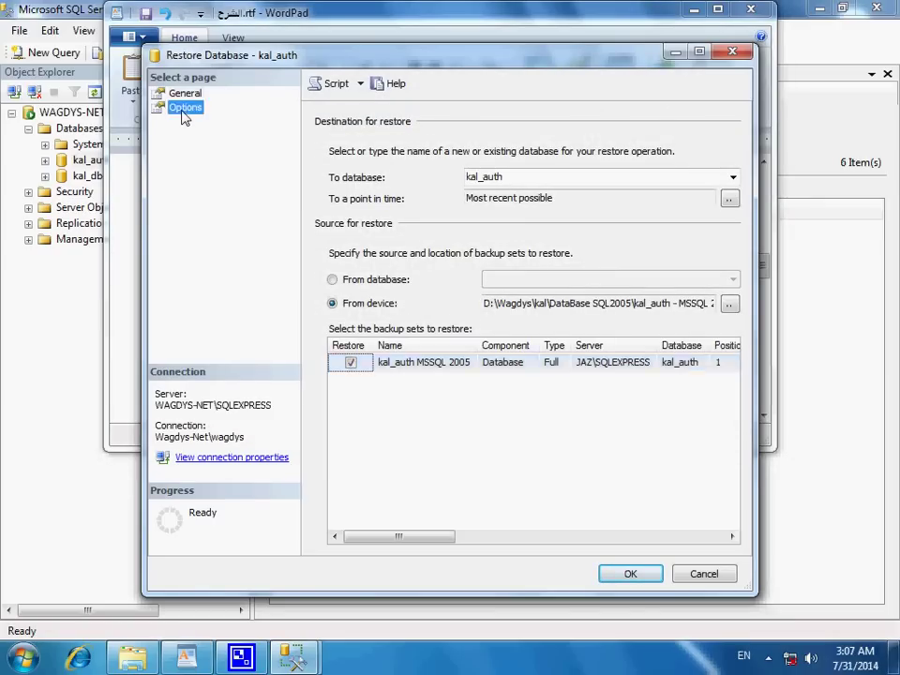
pyautogui.click(340, 150)
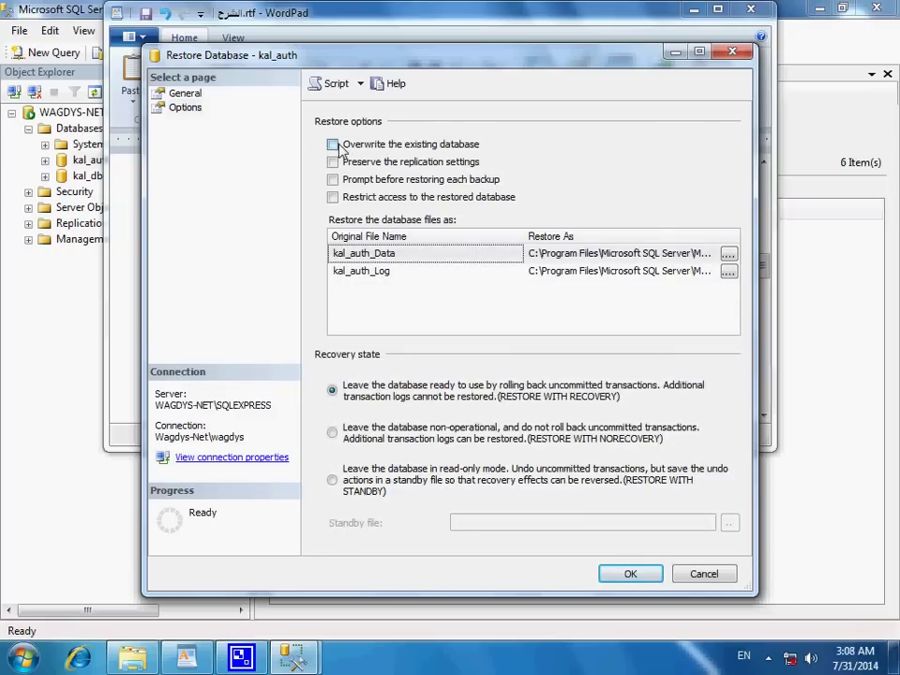
pyautogui.click(630, 574)
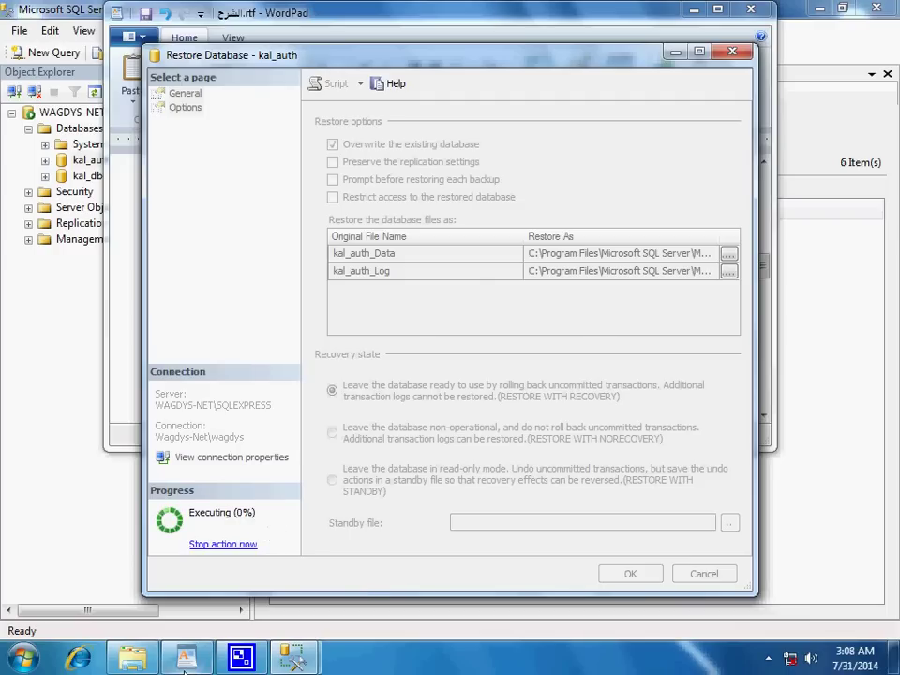
# Switch to the WordPad notes and add the line "نفس الطريقه على القاعده الثانيه"
pyautogui.hotkey('alt', 'Tab')
pyautogui.write('نف')
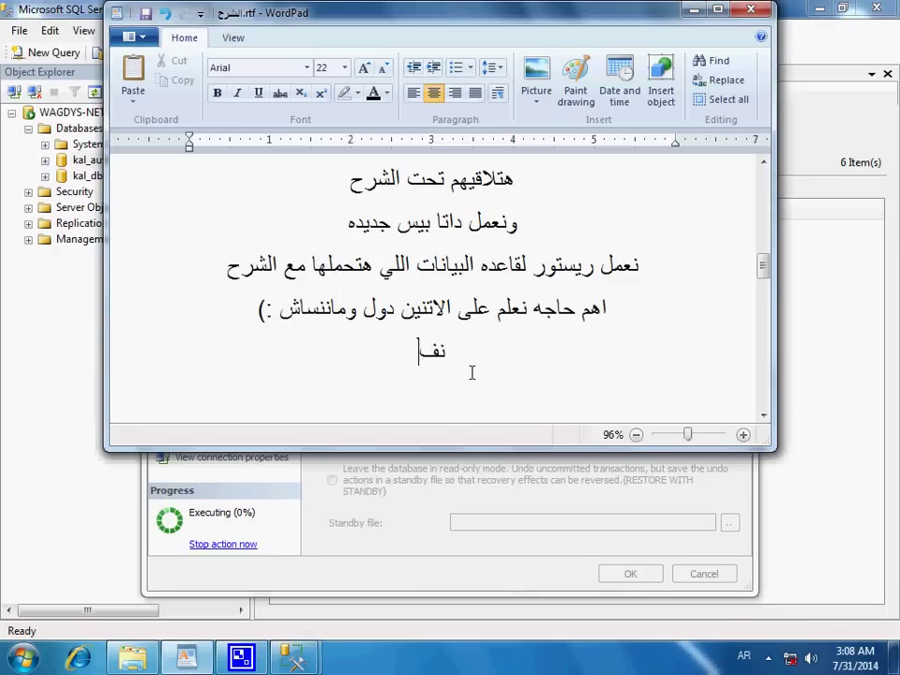
pyautogui.write('س ال')
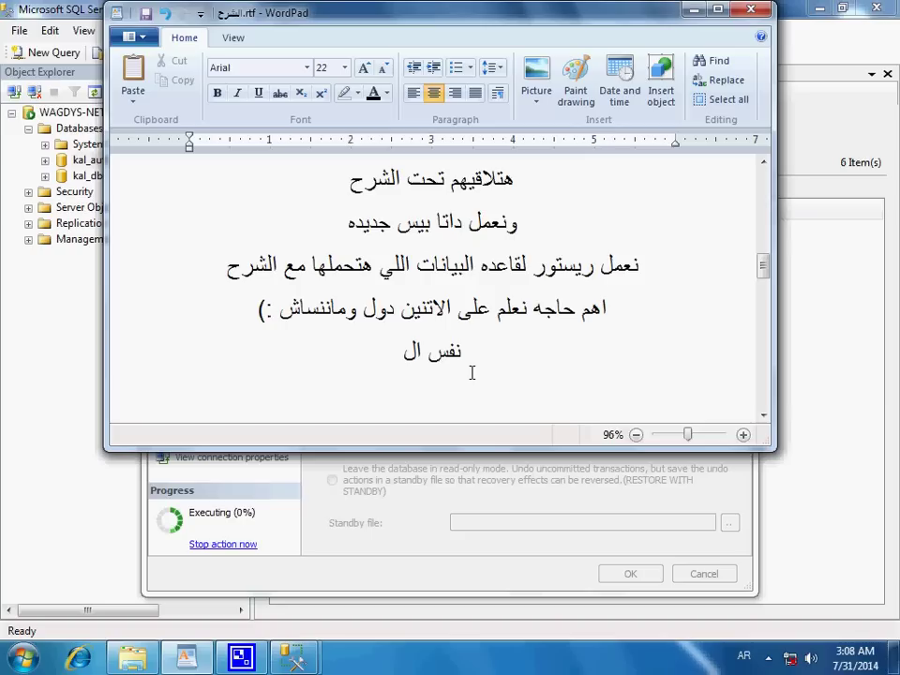
pyautogui.write('طريقه ع')
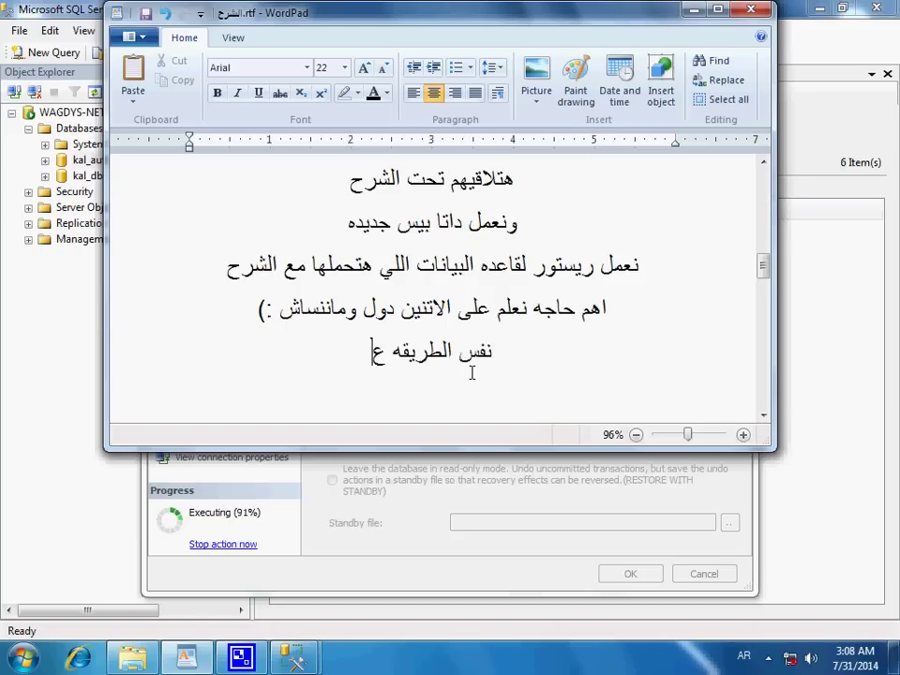
pyautogui.write('لى')
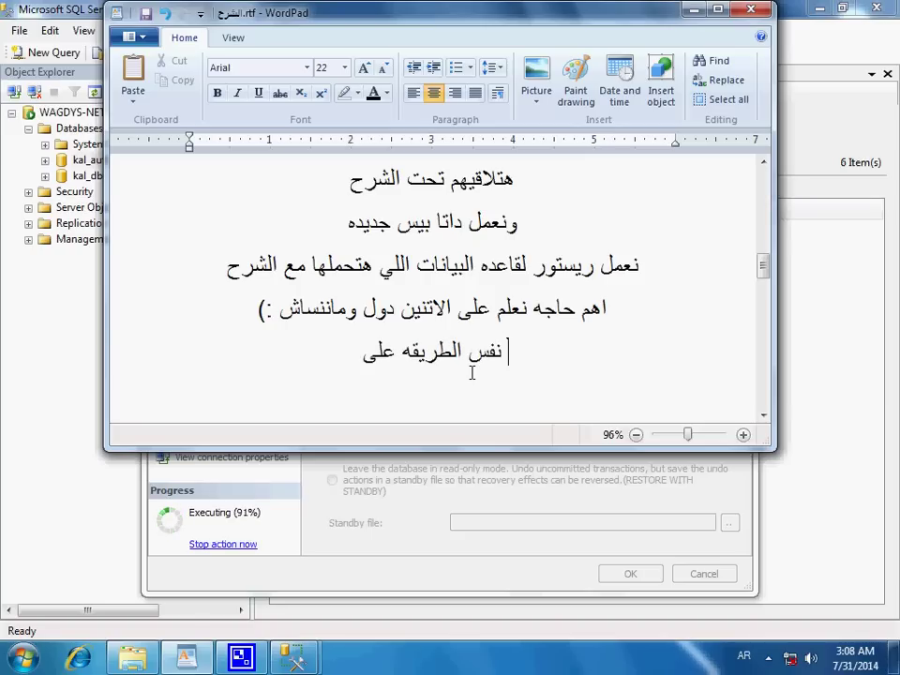
pyautogui.write(' القاع')
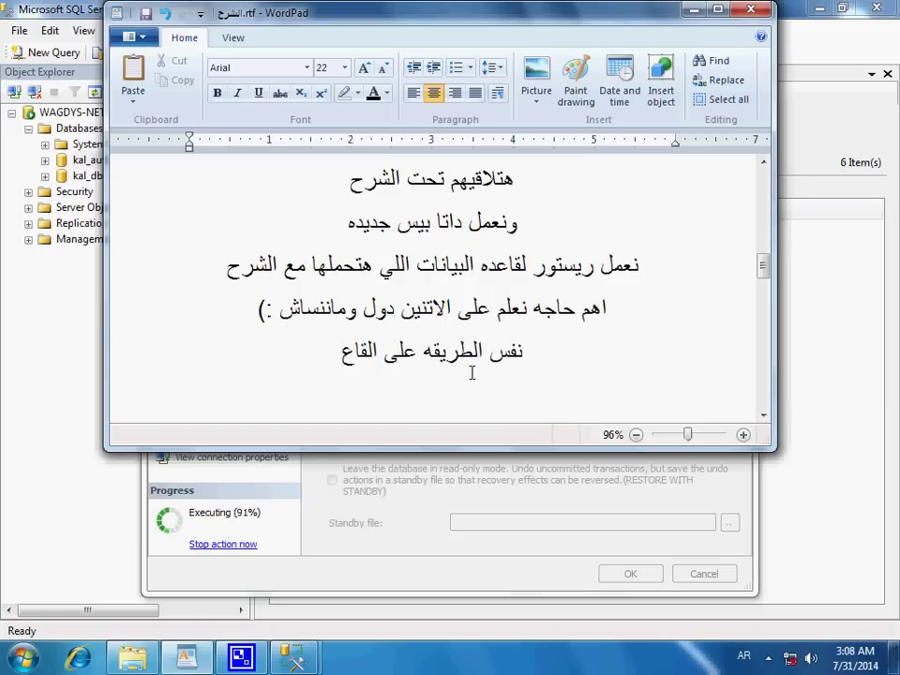
pyautogui.write('ده الثانيه')
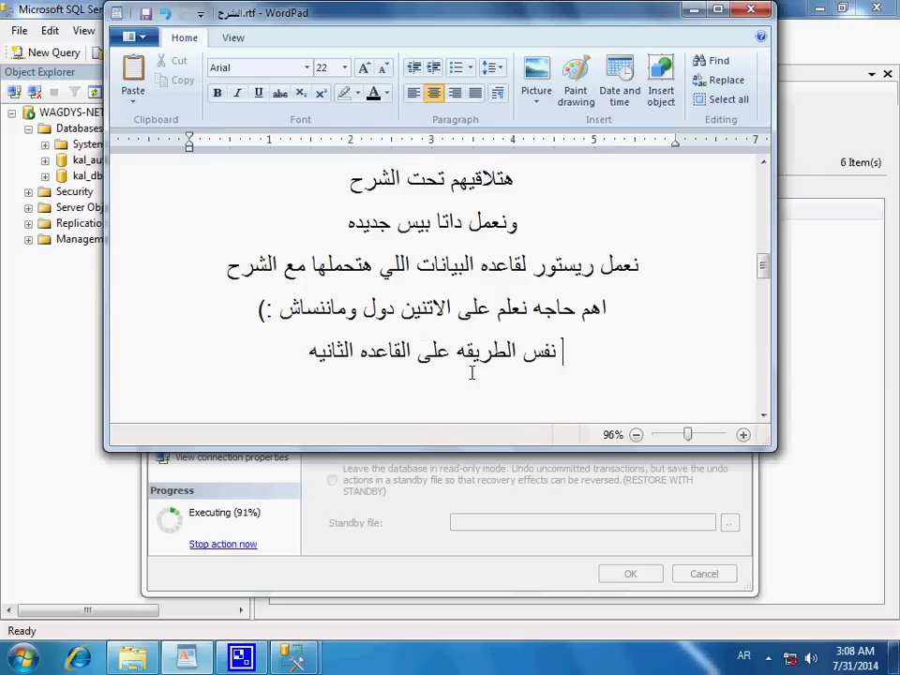
pyautogui.press('Return')
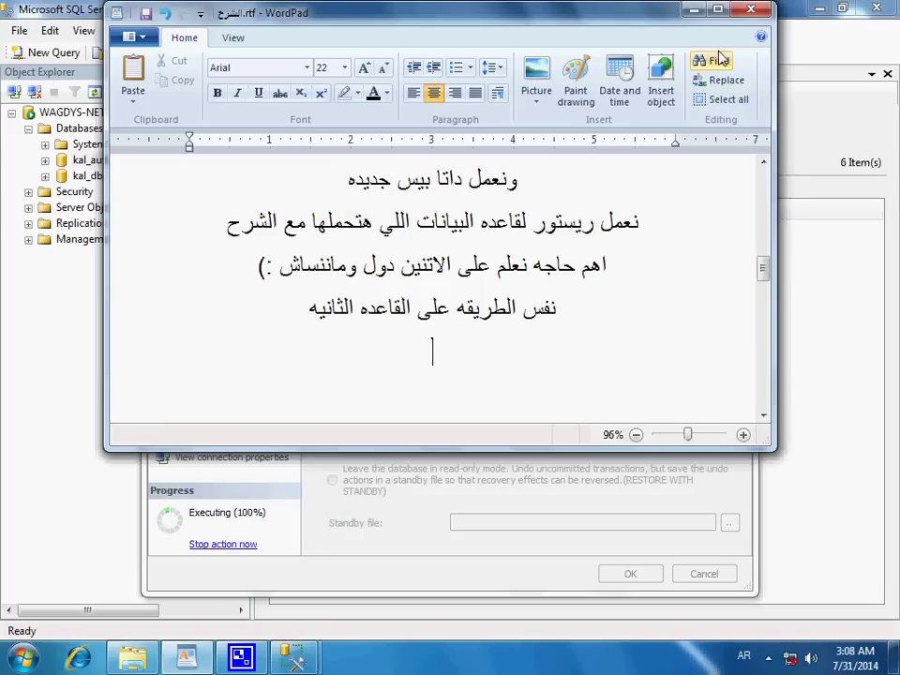
# Switch back to SQL Server Management Studio Express, close the finished kal_auth restore, and set up a kal_db database restore from a device
pyautogui.click(317, 522)
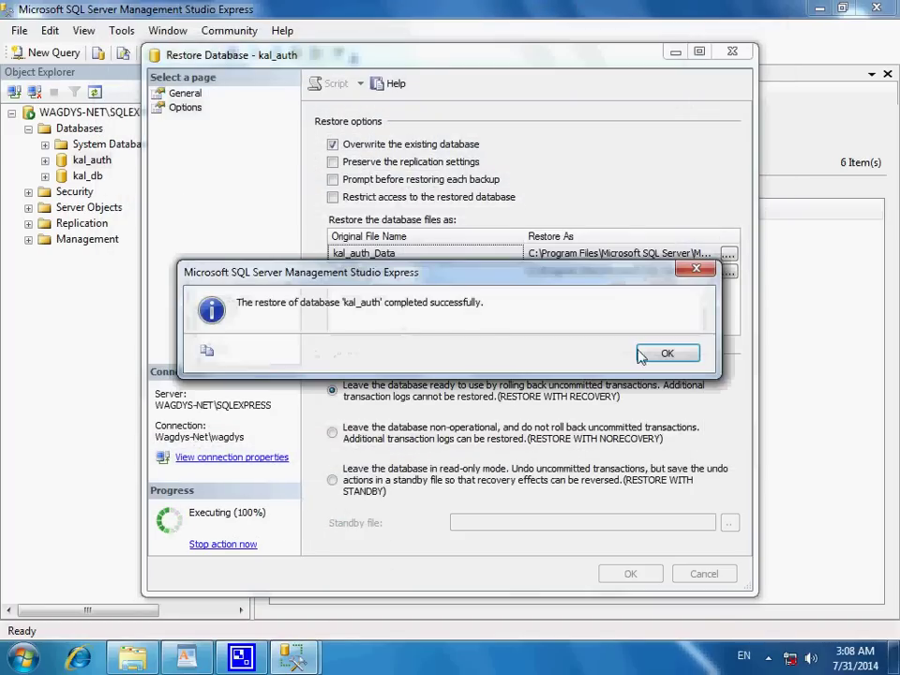
pyautogui.click(669, 354)
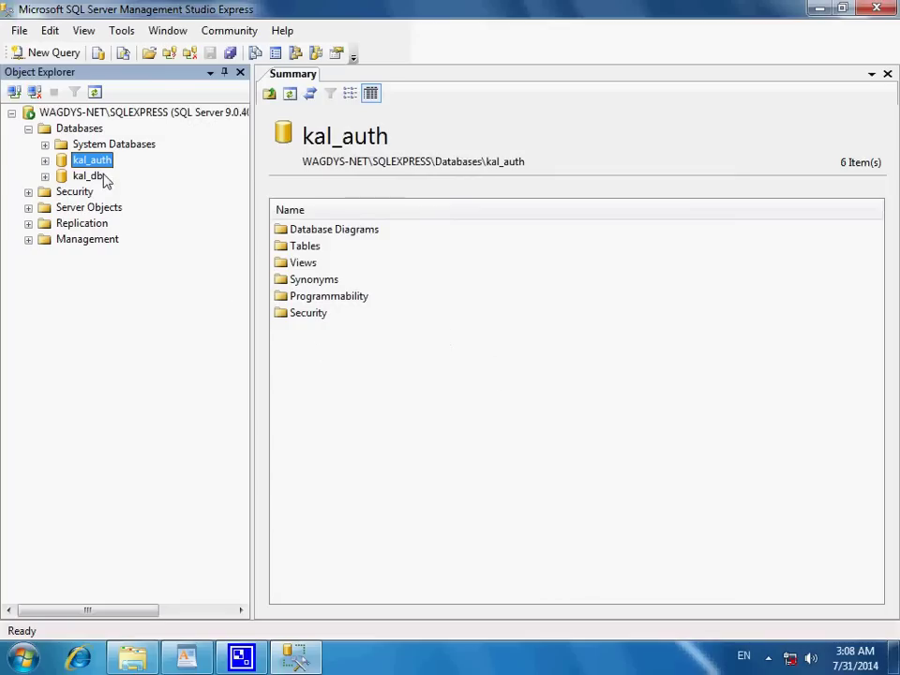
pyautogui.click(94, 177)
pyautogui.rightClick(94, 178)
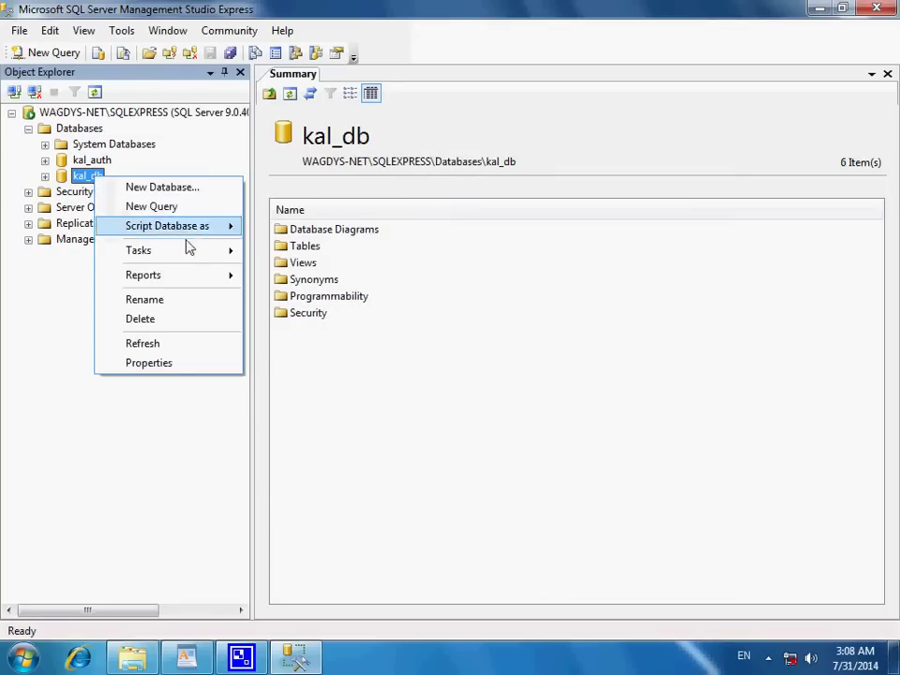
pyautogui.moveTo(195, 253)
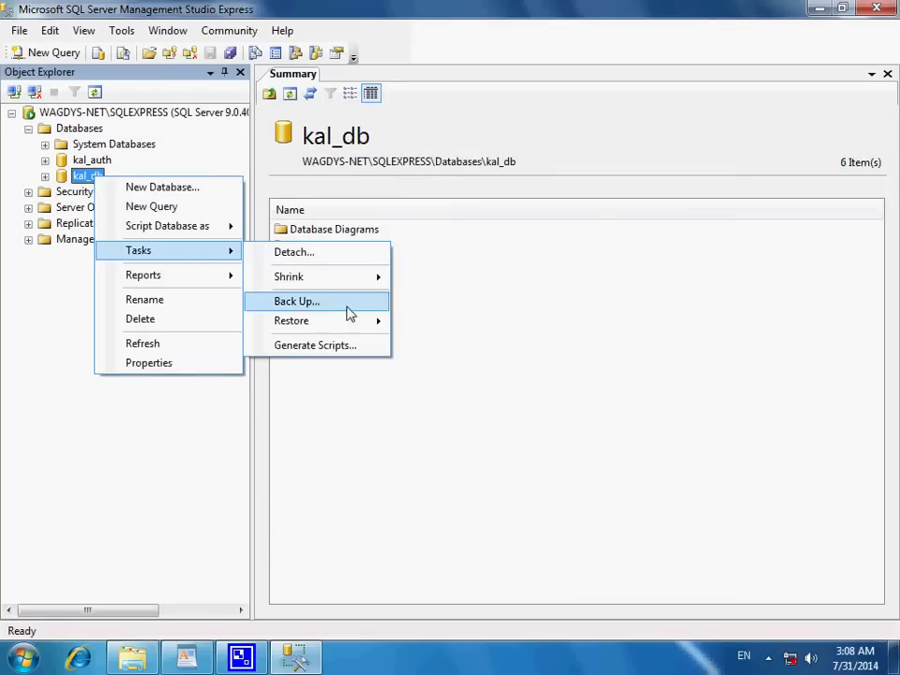
pyautogui.moveTo(349, 327)
pyautogui.click(433, 325)
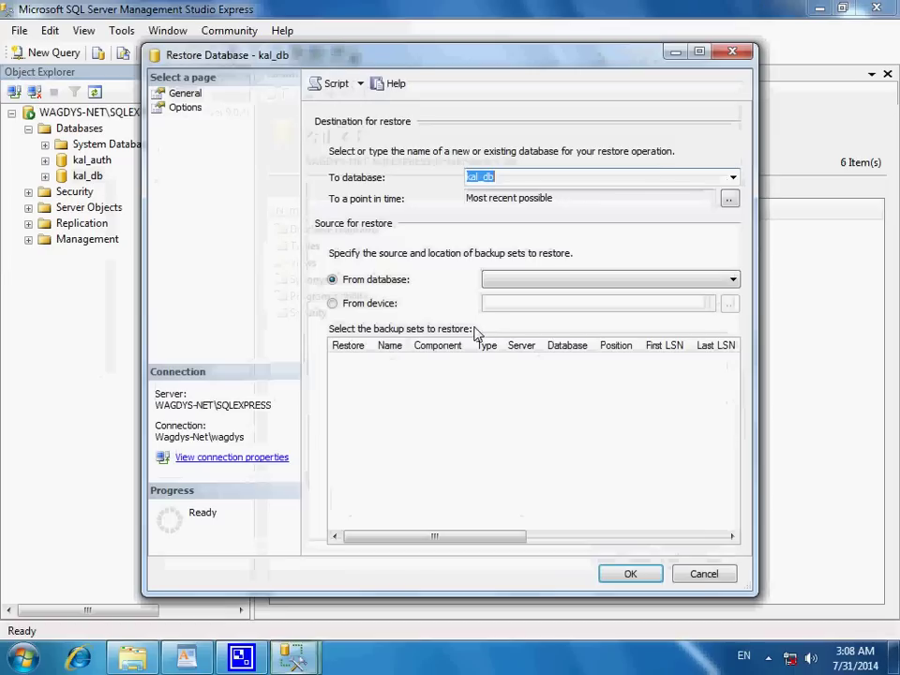
pyautogui.click(354, 307)
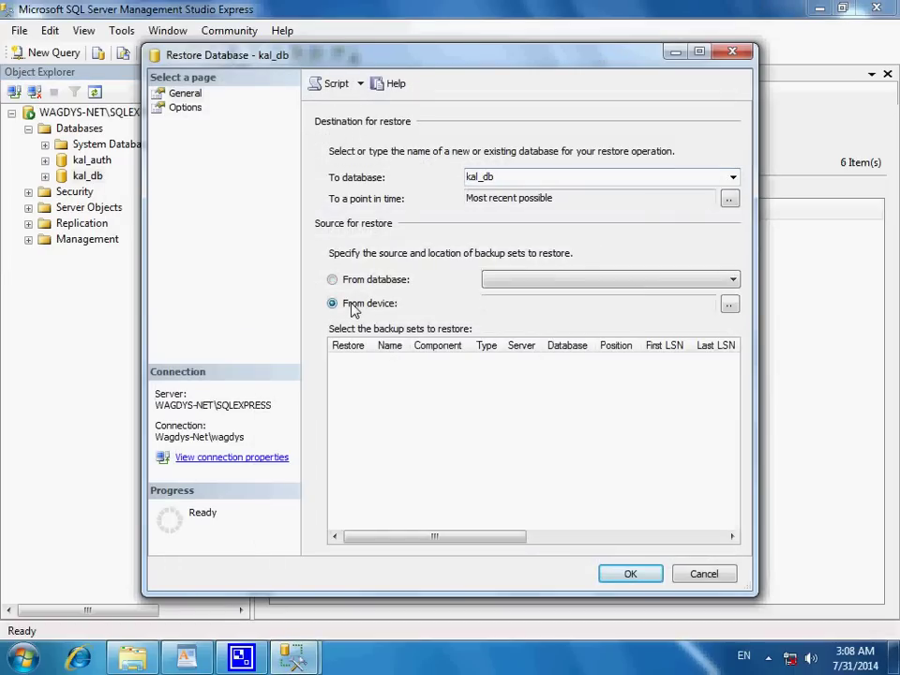
# Add the backup file "kal_db - MSSQL 2005.bak" from the DataBase SQL2005 folder on drive D as the restore source
pyautogui.click(730, 304)
pyautogui.click(621, 279)
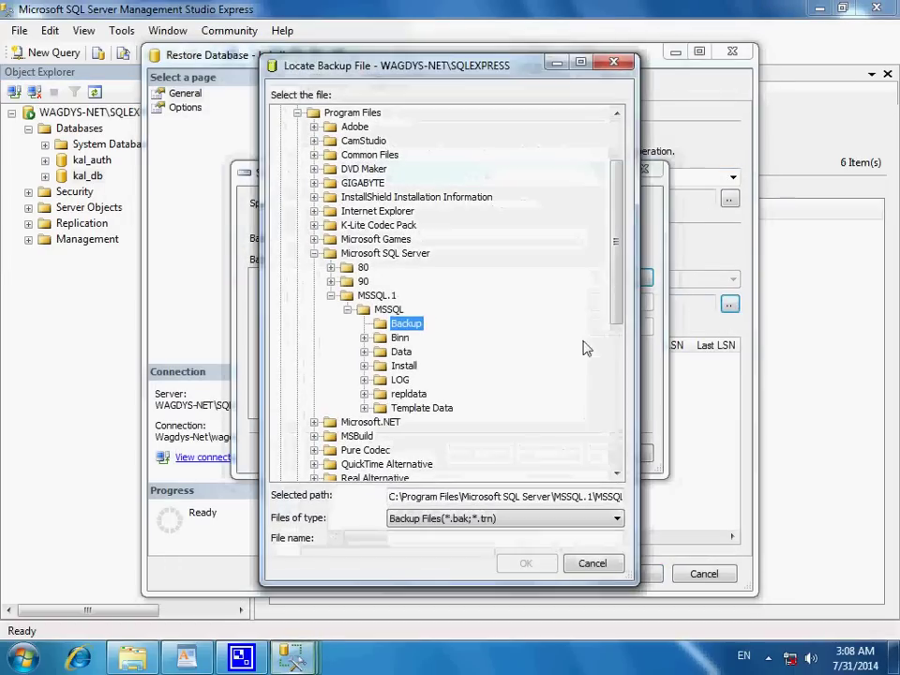
pyautogui.click(297, 112)
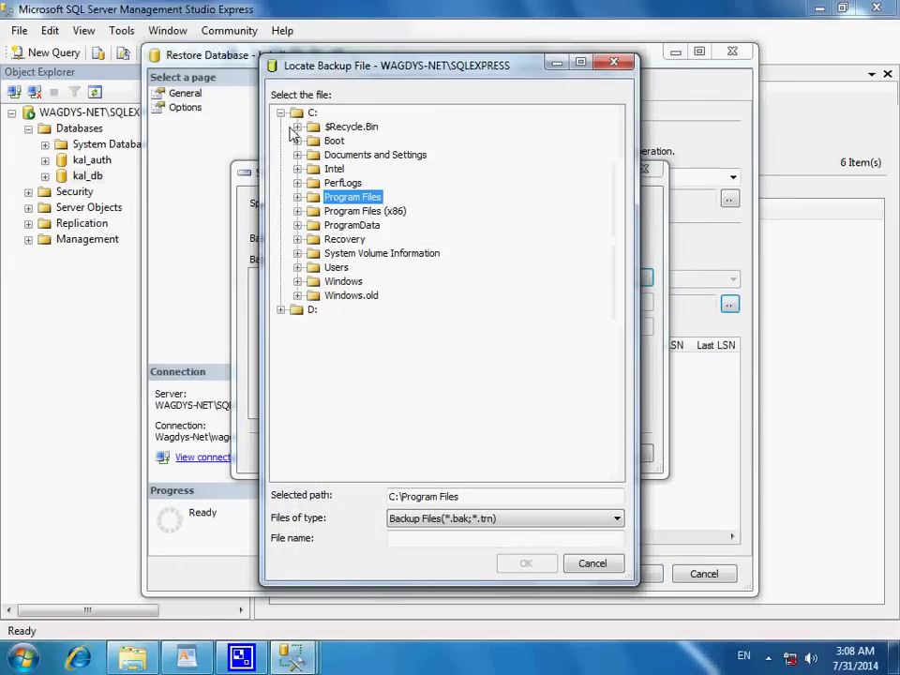
pyautogui.click(281, 112)
pyautogui.click(281, 127)
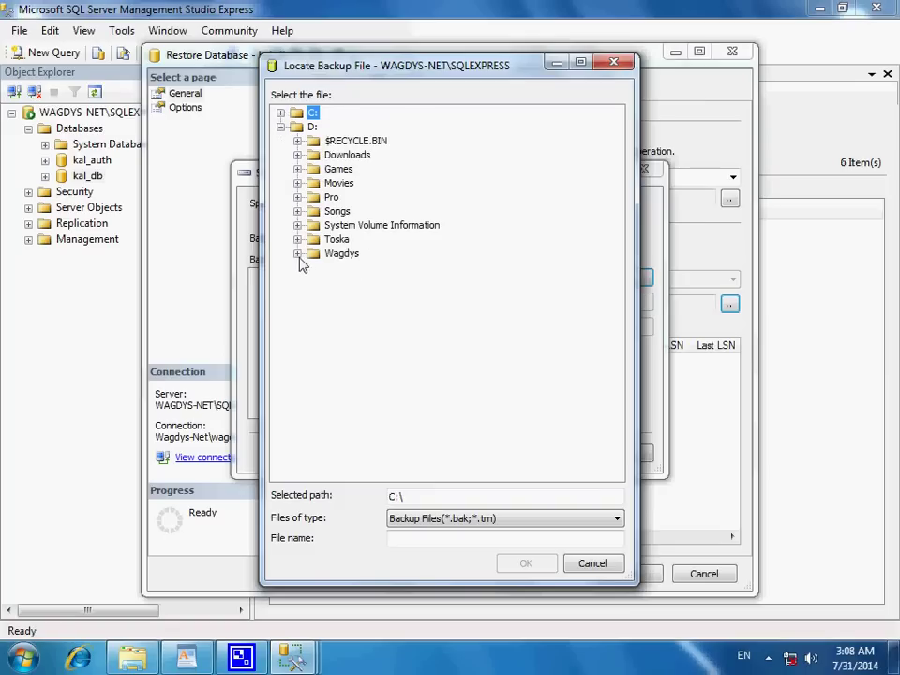
pyautogui.click(297, 254)
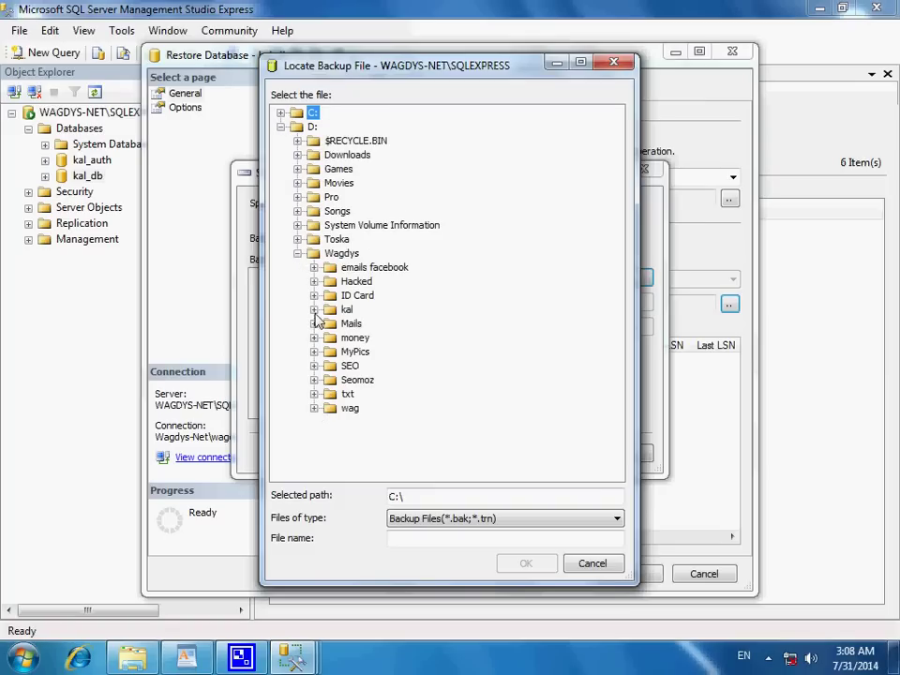
pyautogui.click(314, 310)
pyautogui.click(361, 354)
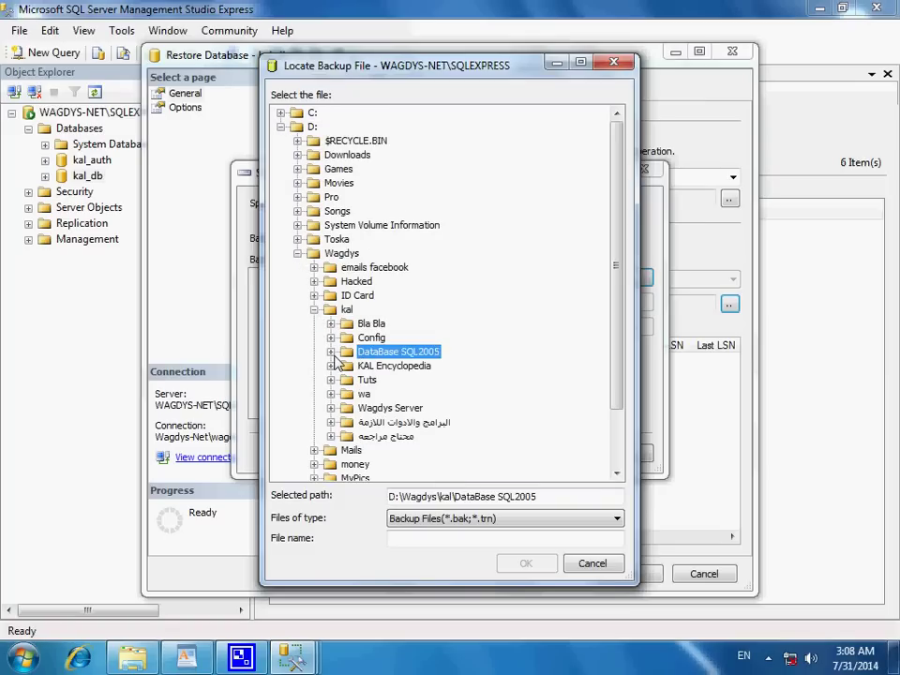
pyautogui.click(330, 353)
pyautogui.click(418, 380)
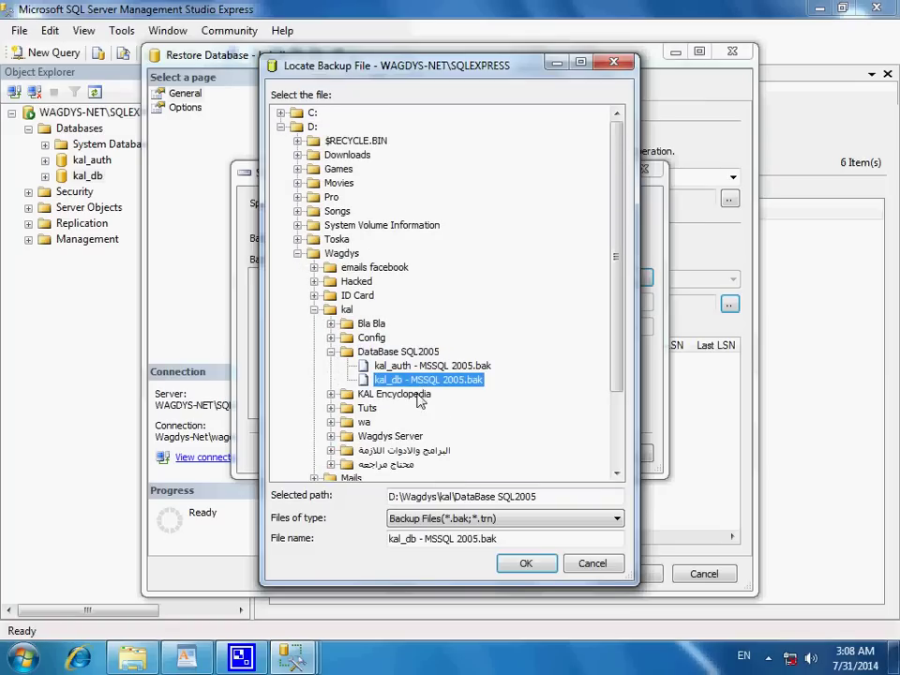
pyautogui.click(526, 564)
pyautogui.click(481, 454)
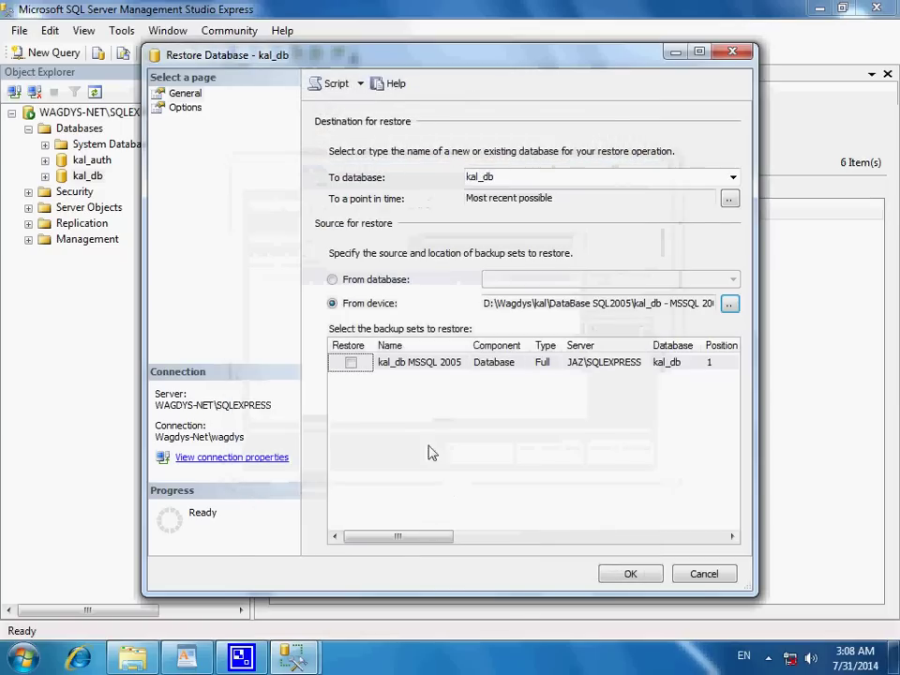
# Restore kal_db from the kal_db MSSQL 2005 backup set, overwriting the existing database
pyautogui.click(351, 364)
pyautogui.click(182, 108)
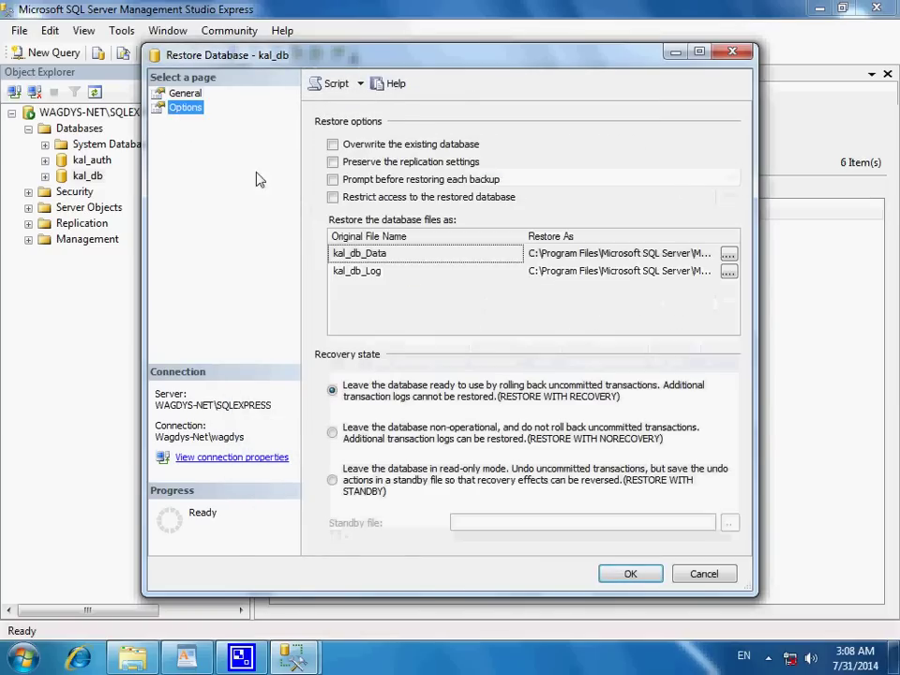
pyautogui.click(332, 144)
pyautogui.click(628, 575)
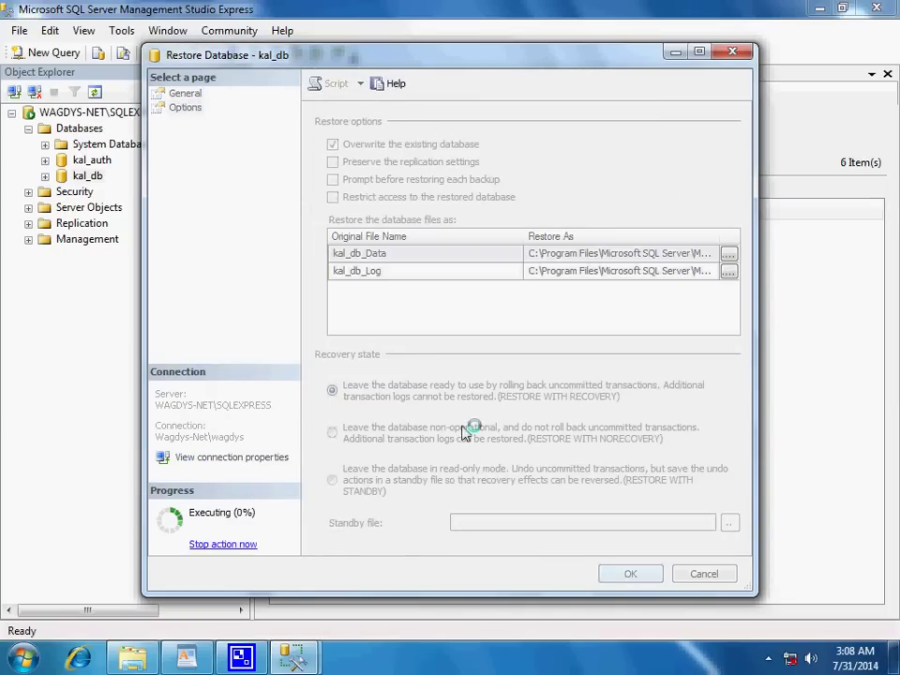
# Switch to the WordPad notes and add the lines "بعد كده هنروح نعمل ال" and "ODBC"
pyautogui.click(187, 659)
pyautogui.write('ب')
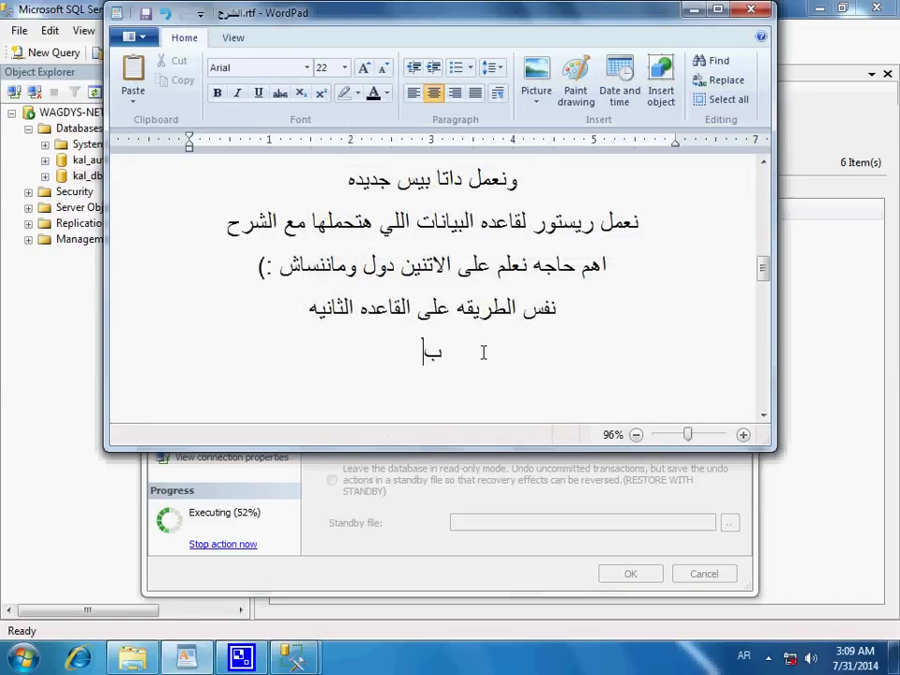
pyautogui.write('عد كده هنروح')
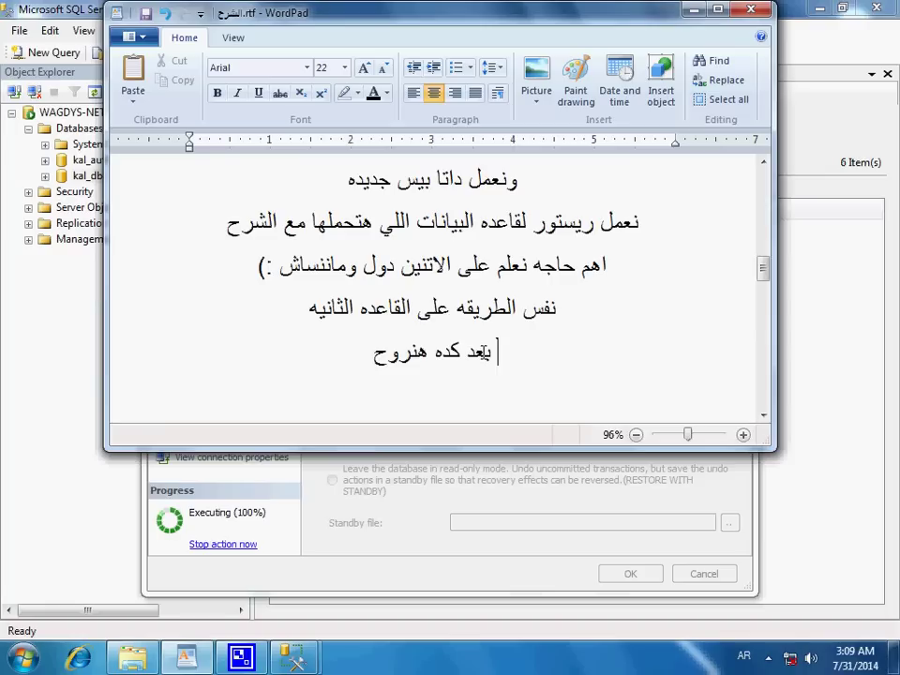
pyautogui.write(' نعمل ال')
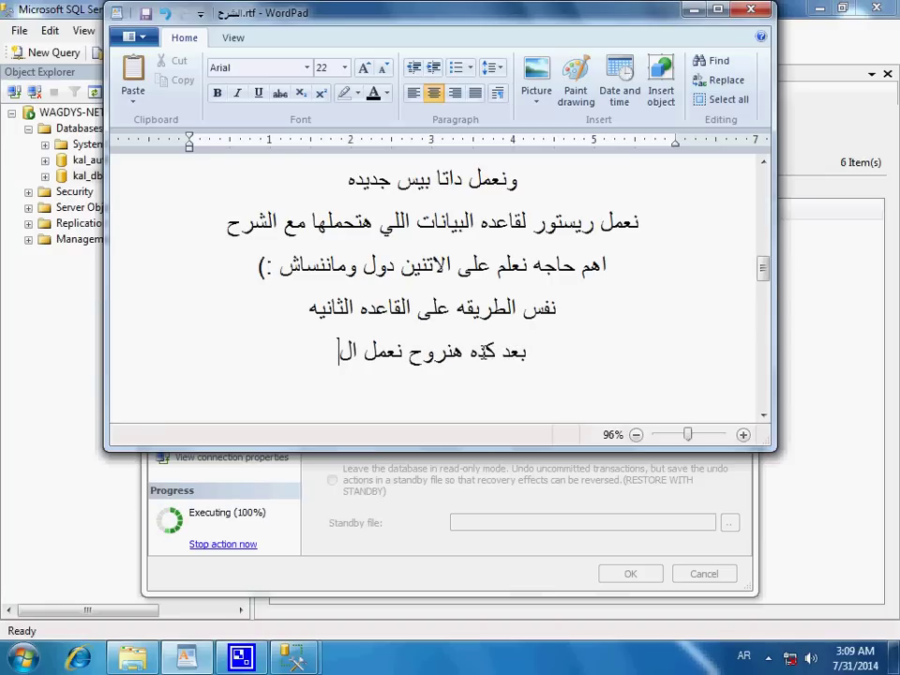
pyautogui.press('Return')
pyautogui.hotkey('alt', 'shift')
pyautogui.write('OD')
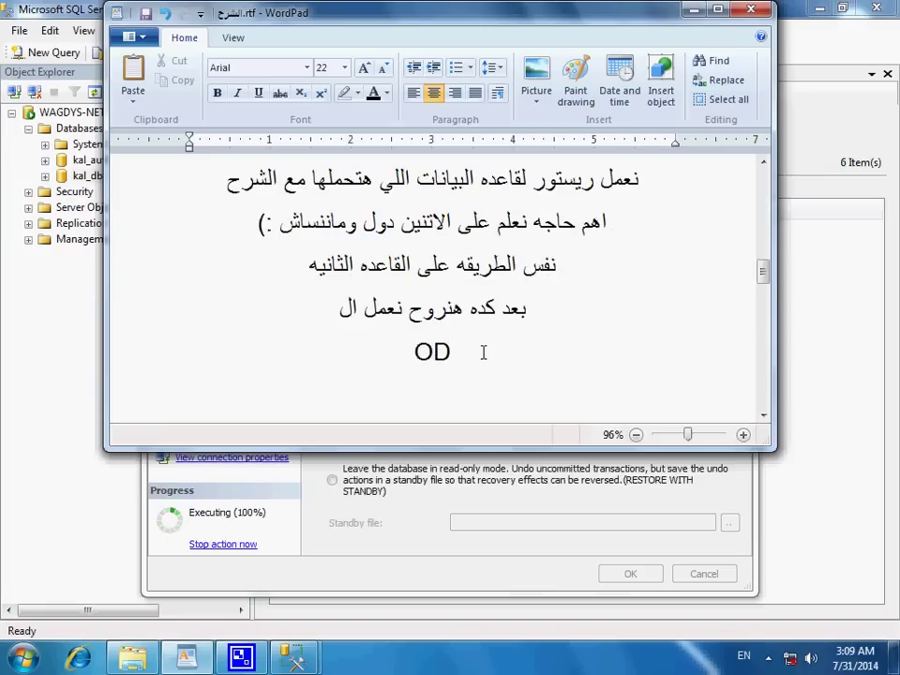
pyautogui.write('BC')
pyautogui.press('Return')
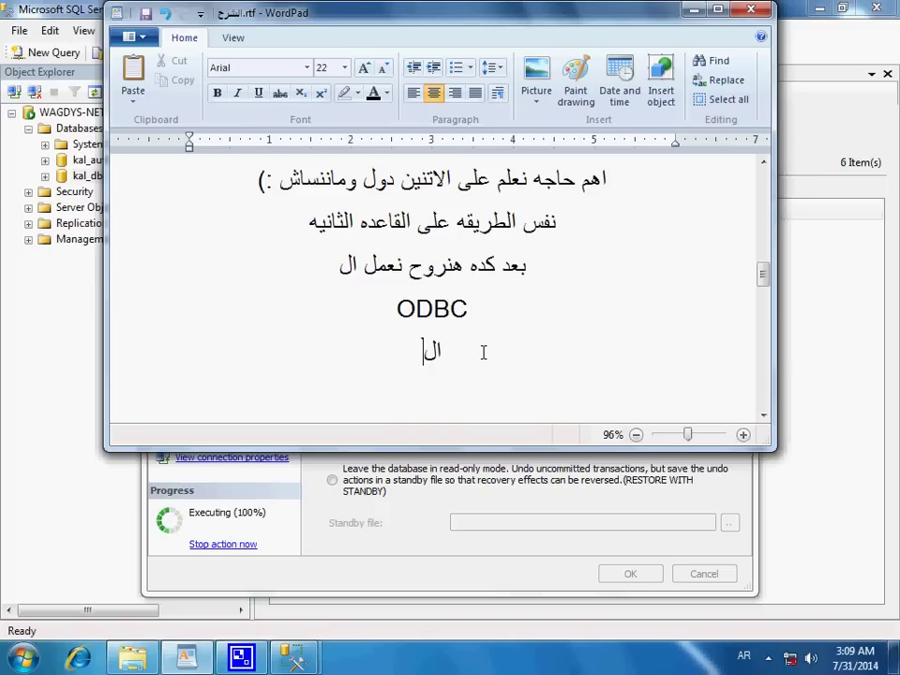
# Add the line "الطريقة زي ماعملناها قبل كده , هتختلف بس في اسم السيرفر" to the notes
pyautogui.write('الطري')
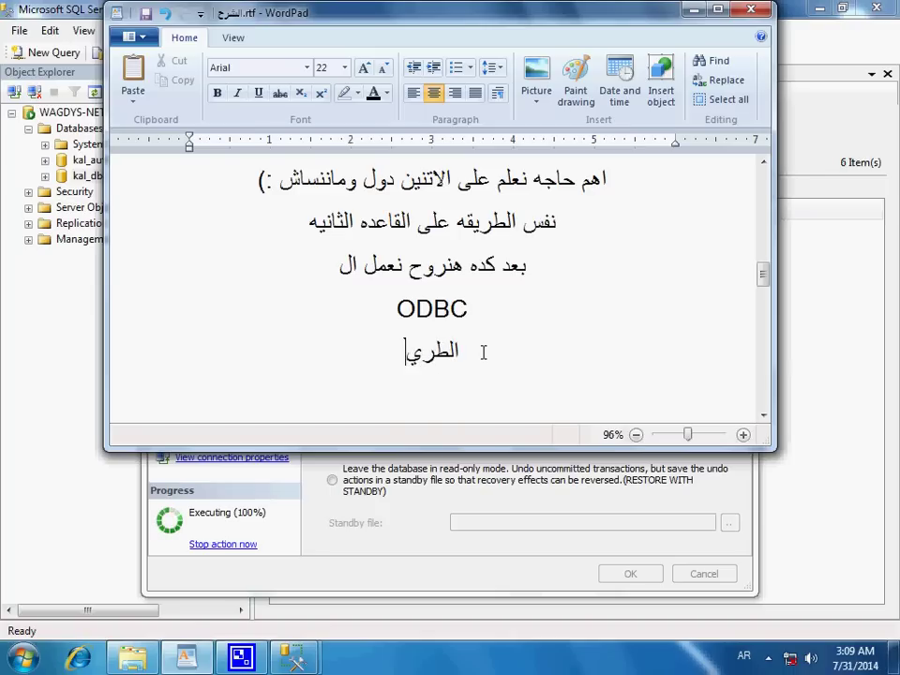
pyautogui.write('قة ز')
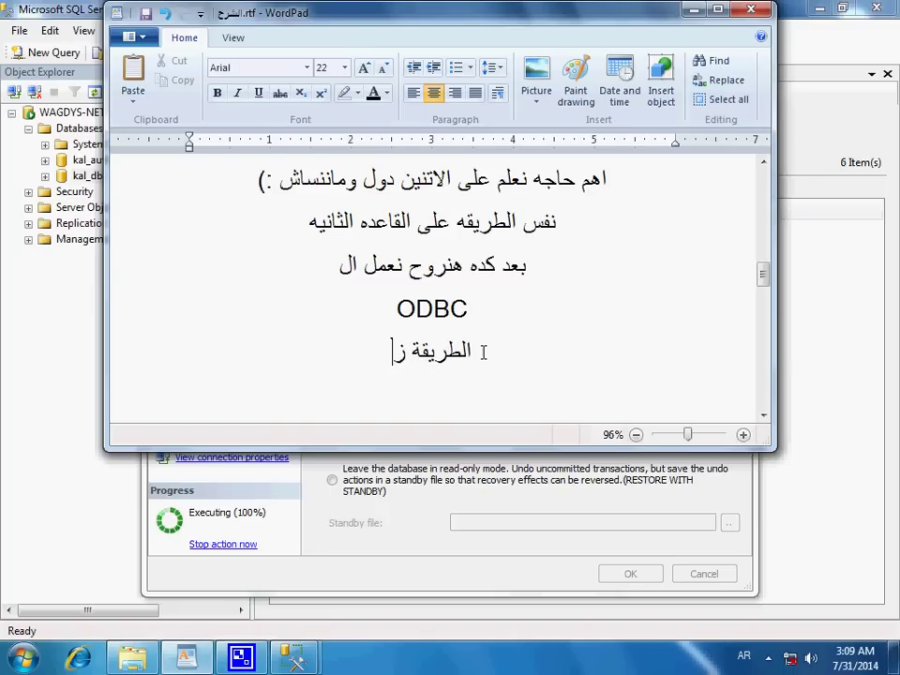
pyautogui.write('ي ماعمل')
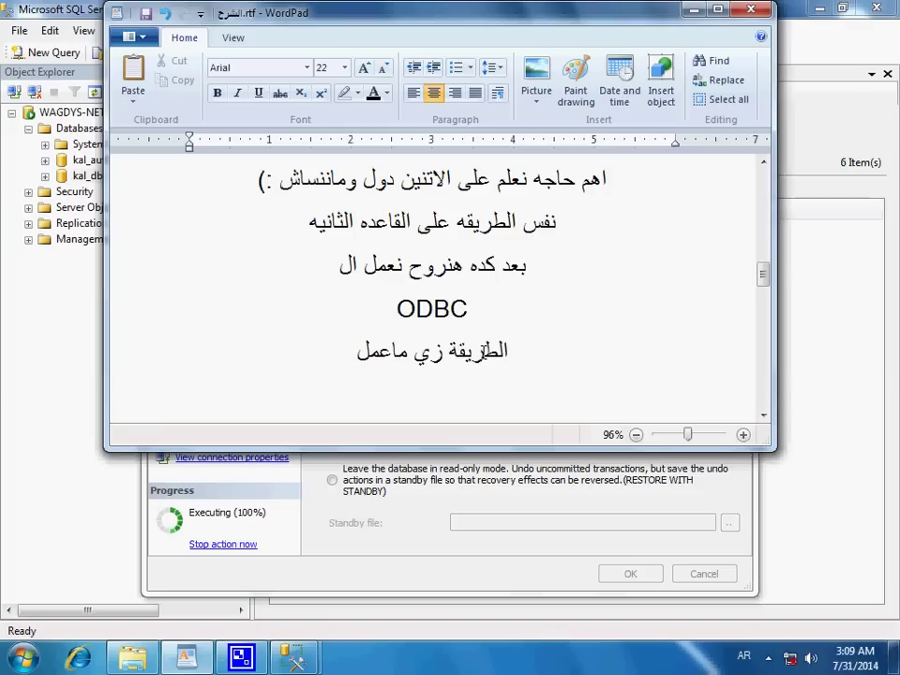
pyautogui.write('ناها قبل')
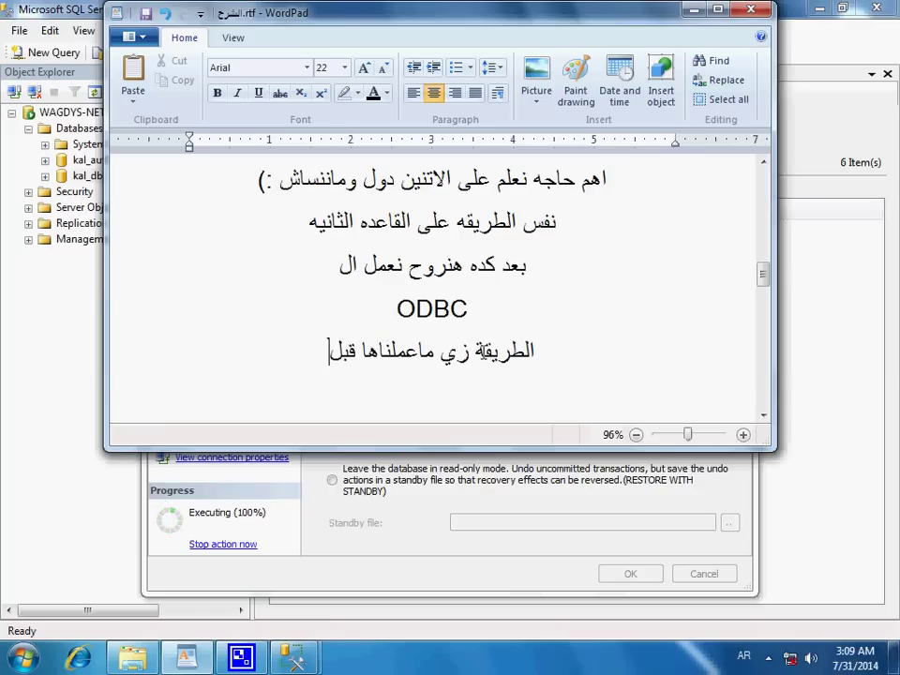
pyautogui.write(' كده , ')
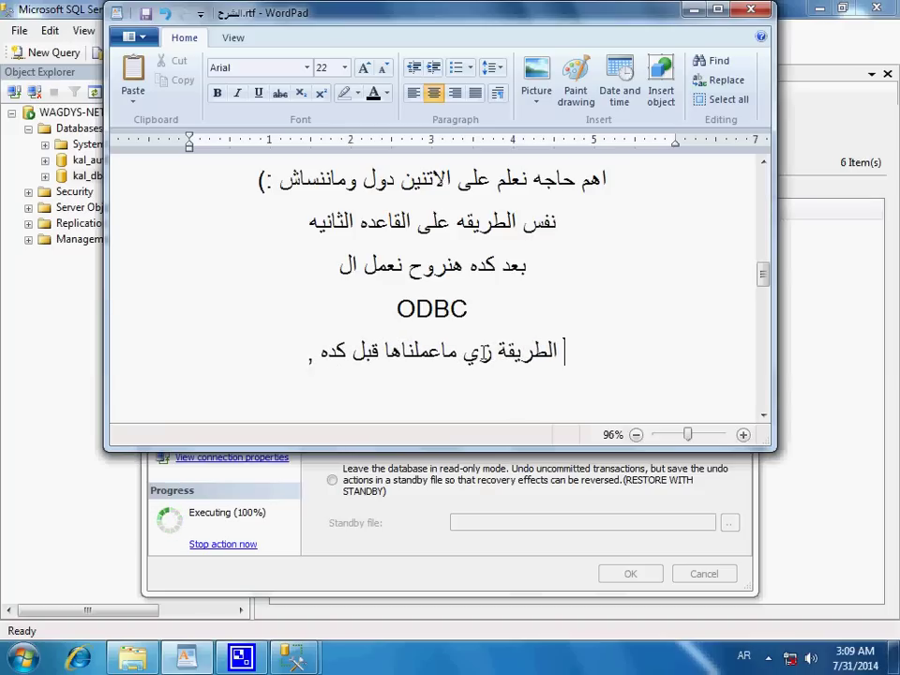
pyautogui.write('هتختلف ب')
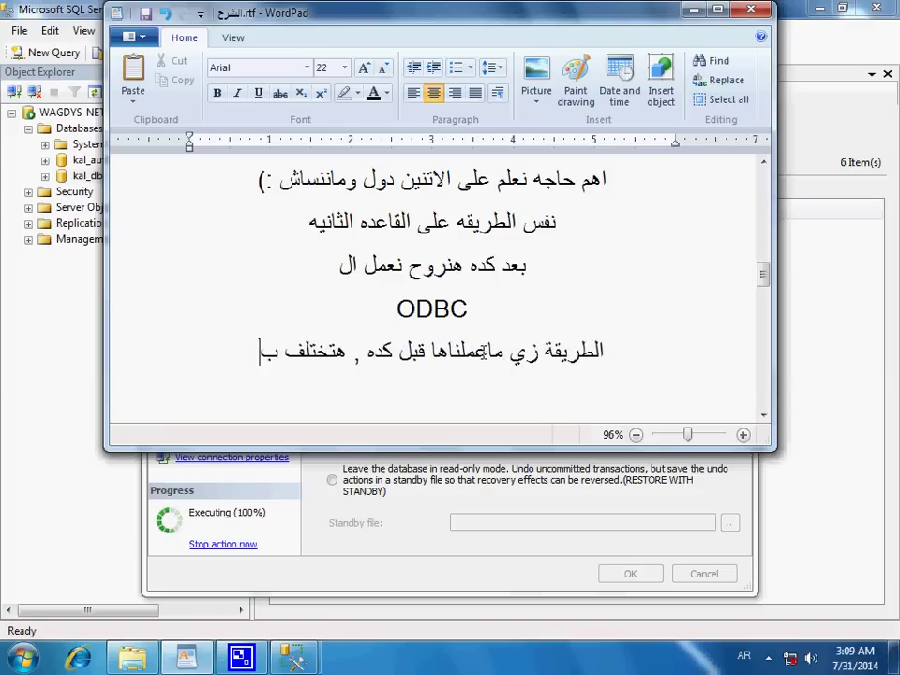
pyautogui.write('س في اسم السيرفر')
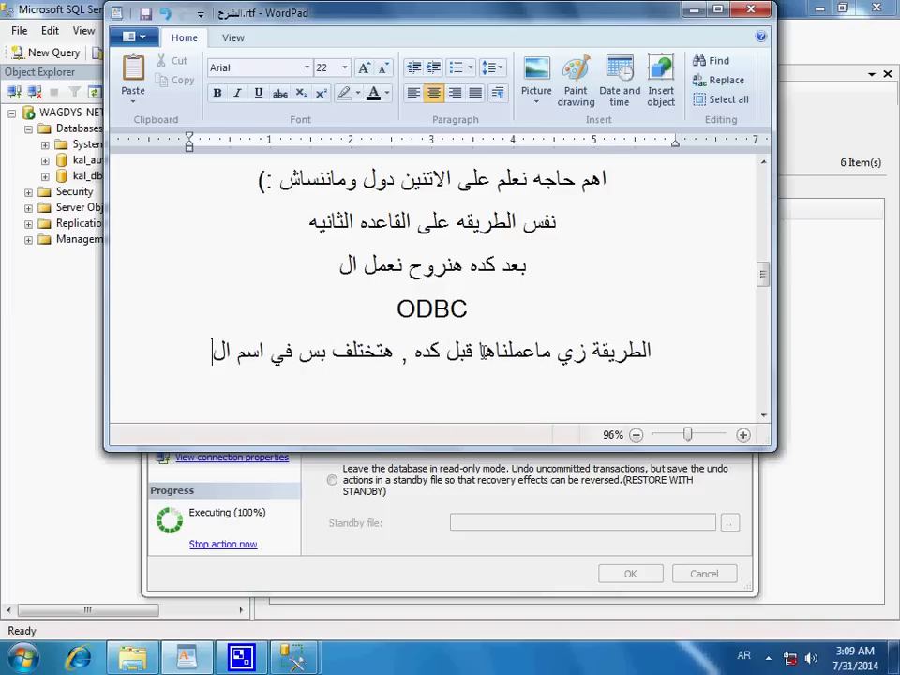
pyautogui.press('Return')
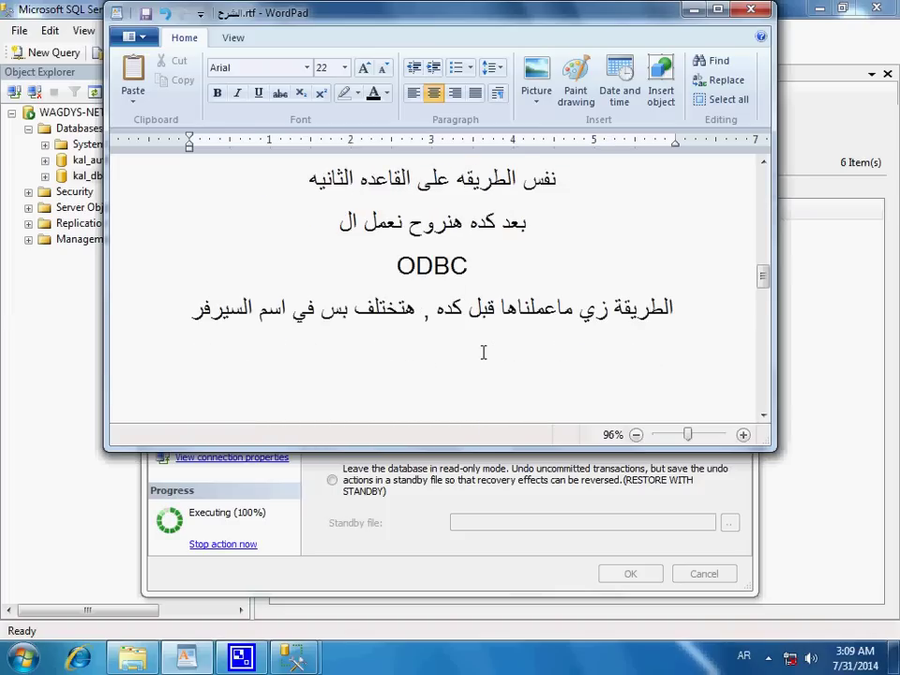
# Return to SQL Server Management Studio Express, dismiss the kal_db restore message, and close the program and the SQL 2005 folder window
pyautogui.click(185, 657)
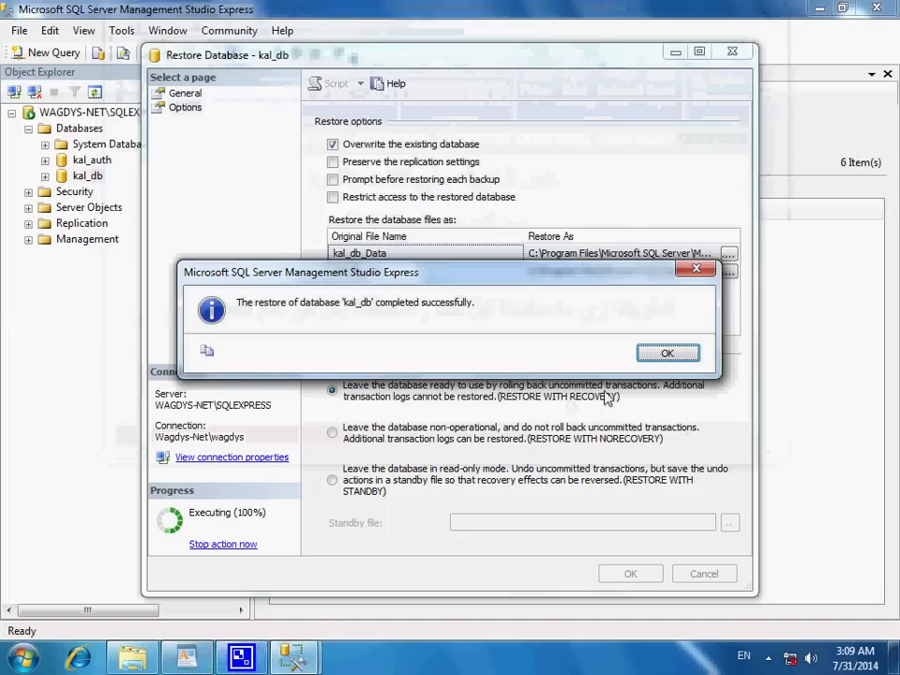
pyautogui.click(667, 353)
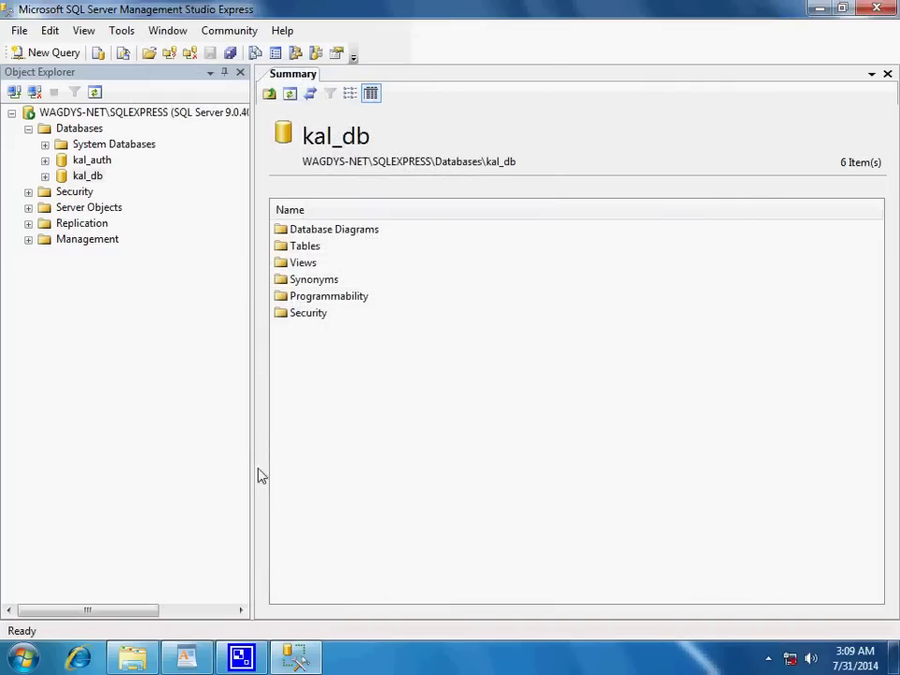
pyautogui.click(871, 17)
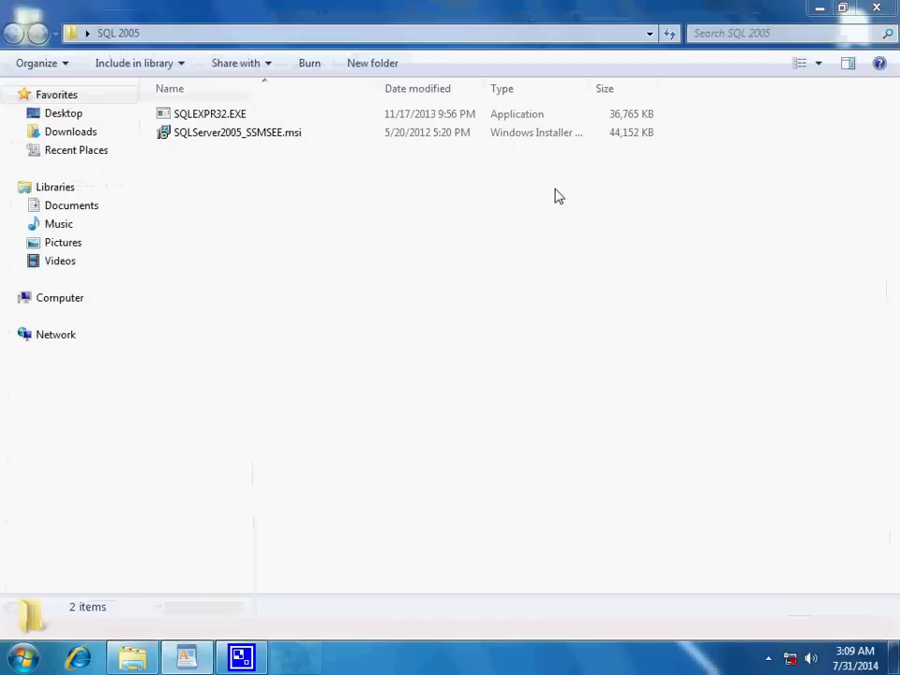
pyautogui.click(275, 489)
pyautogui.click(877, 8)
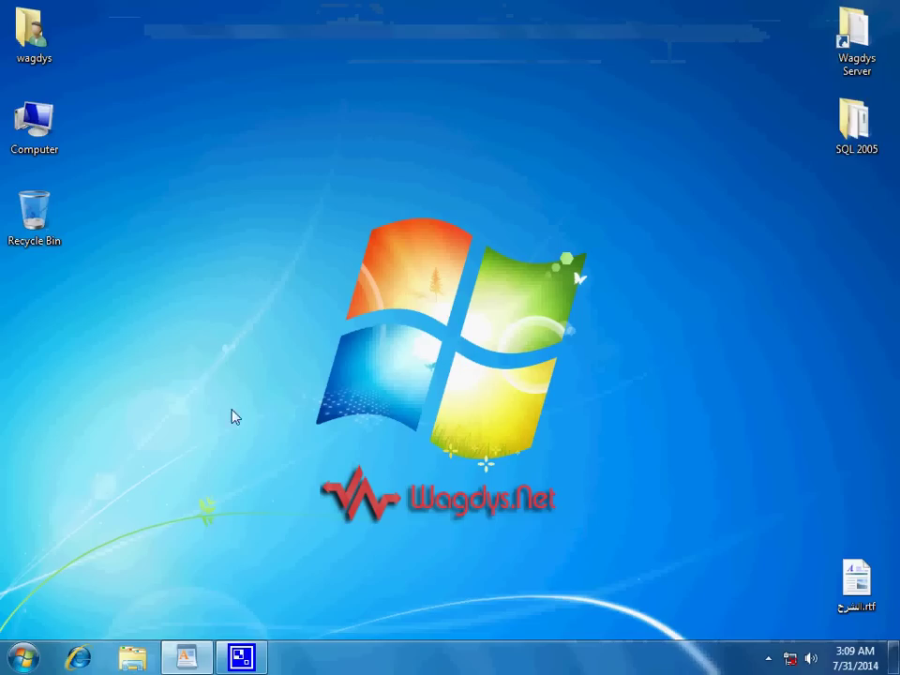
# Open the Control Panel, search it for "od" and launch the ODBC data source setup
pyautogui.press('super')
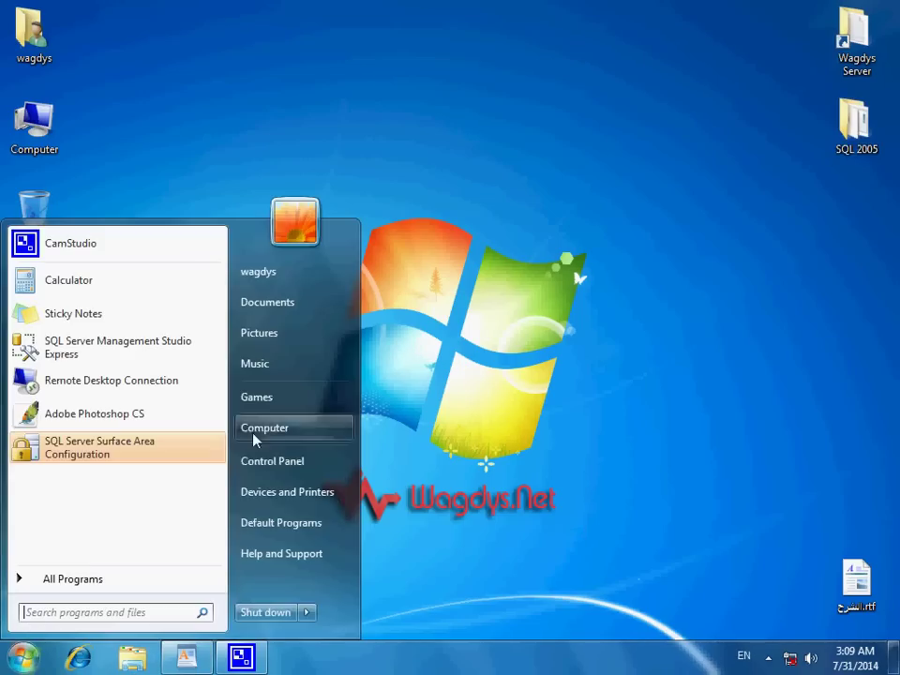
pyautogui.click(291, 465)
pyautogui.click(565, 146)
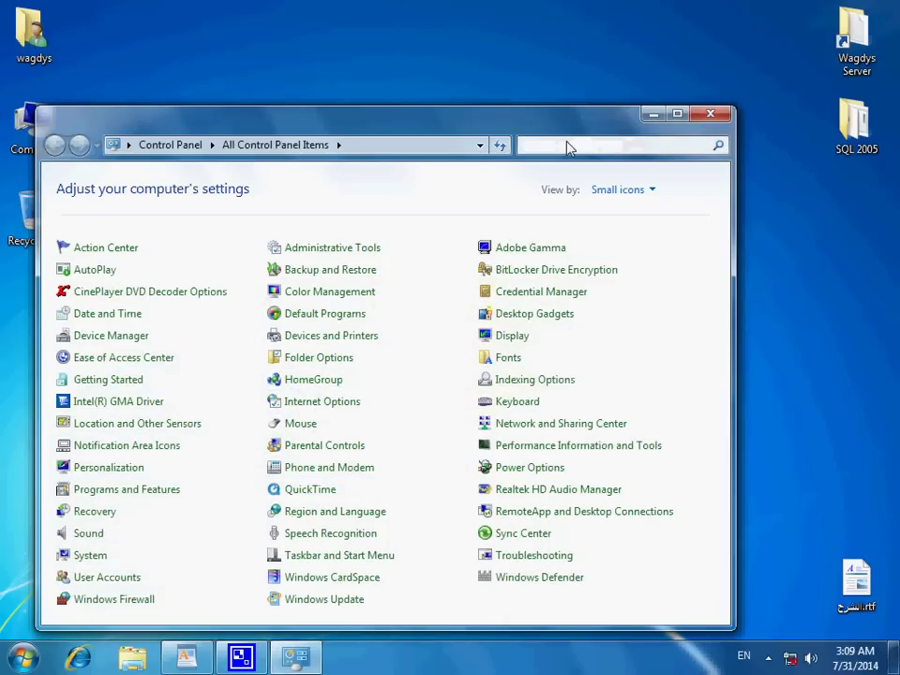
pyautogui.write('o')
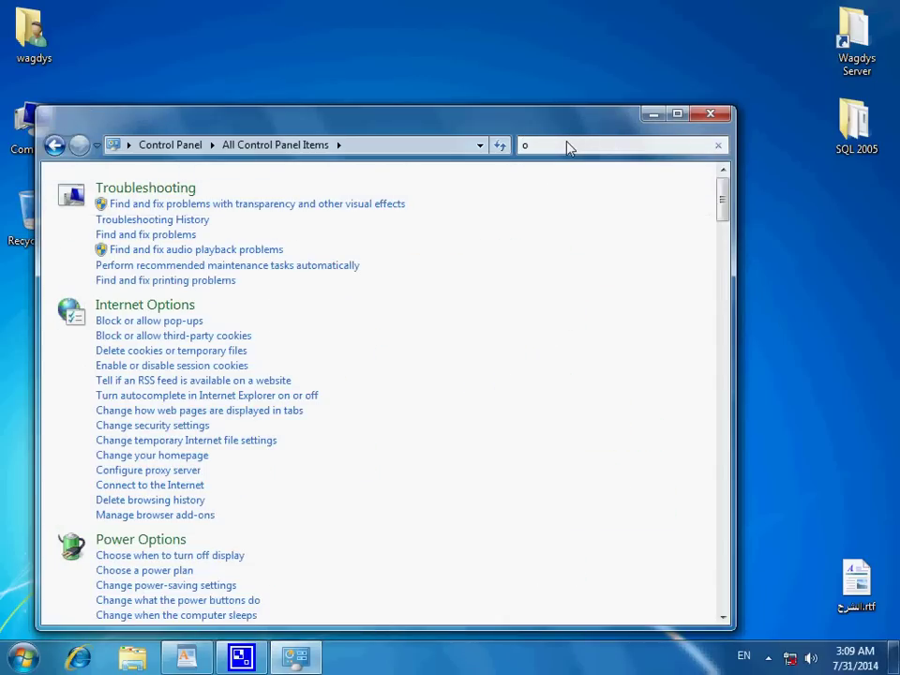
pyautogui.write('d')
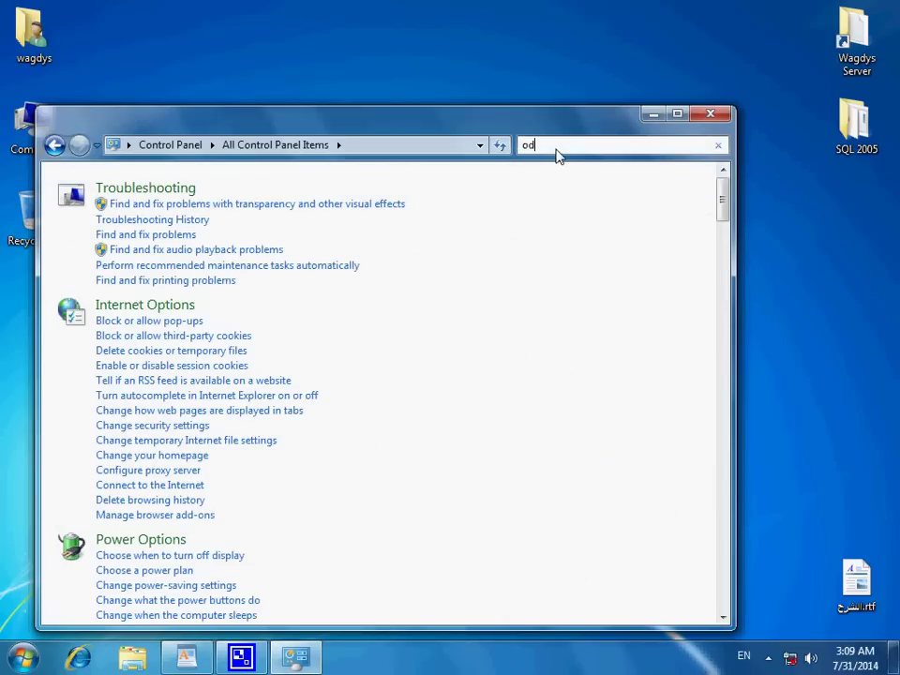
pyautogui.click(142, 204)
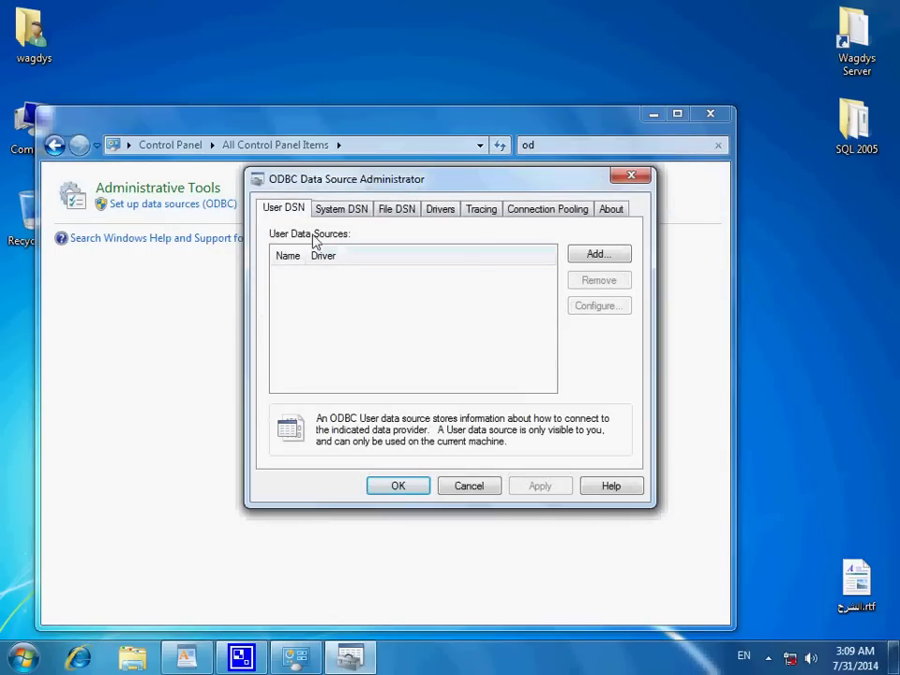
# Add a user data source with the SQL Server driver and name it kal_auth
pyautogui.click(602, 256)
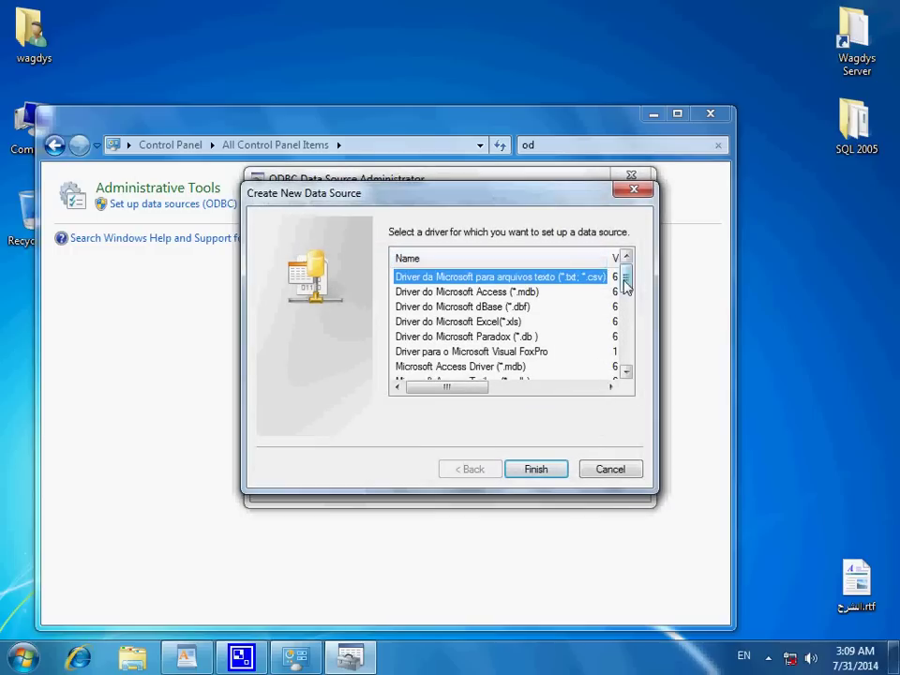
pyautogui.moveTo(626, 275); pyautogui.dragTo(627, 376)
pyautogui.click(437, 367)
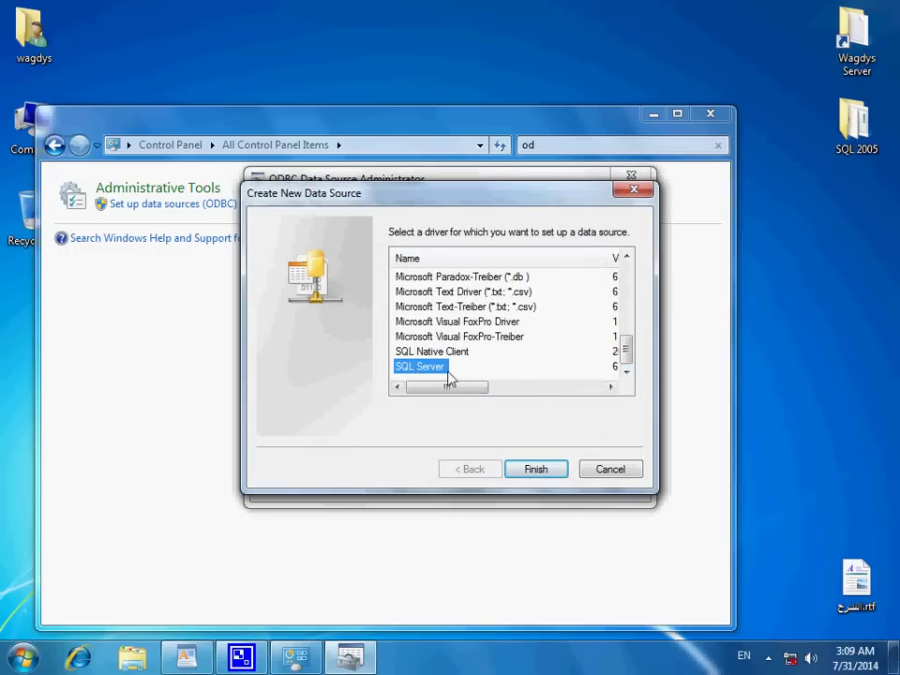
pyautogui.click(517, 479)
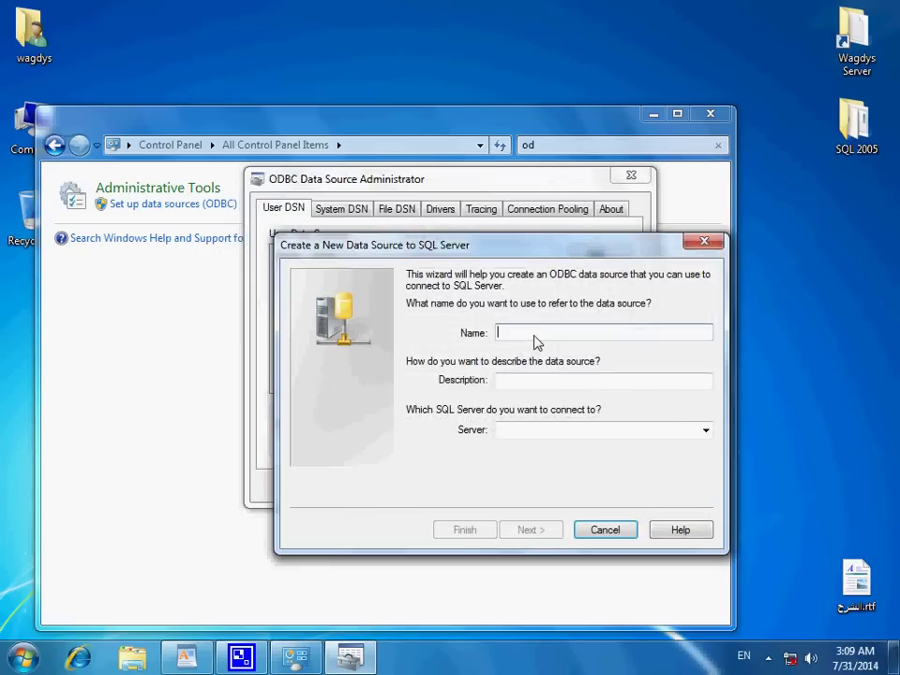
pyautogui.write('kal_auth')
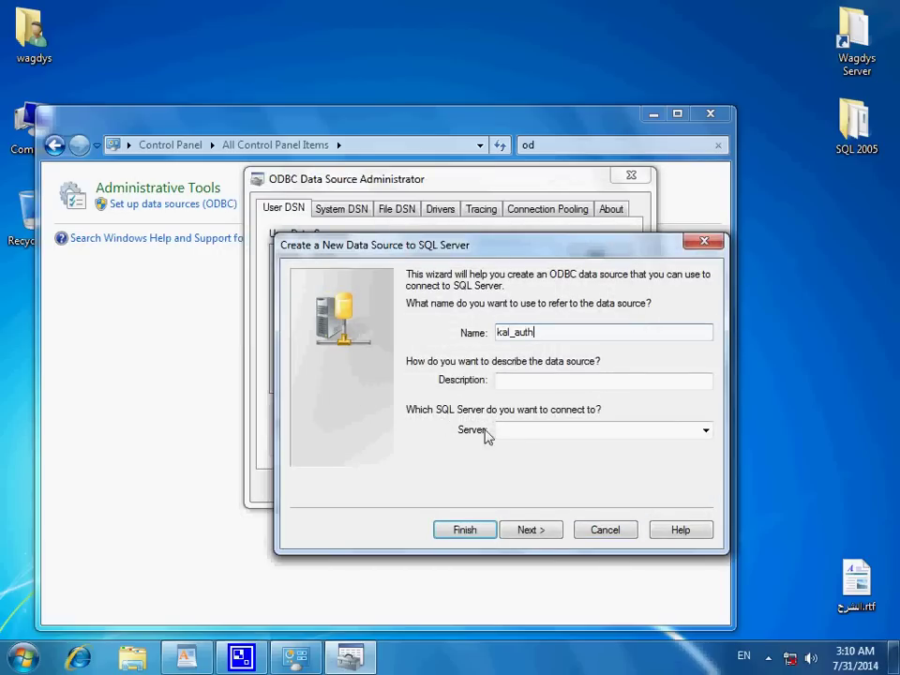
pyautogui.click(514, 434)
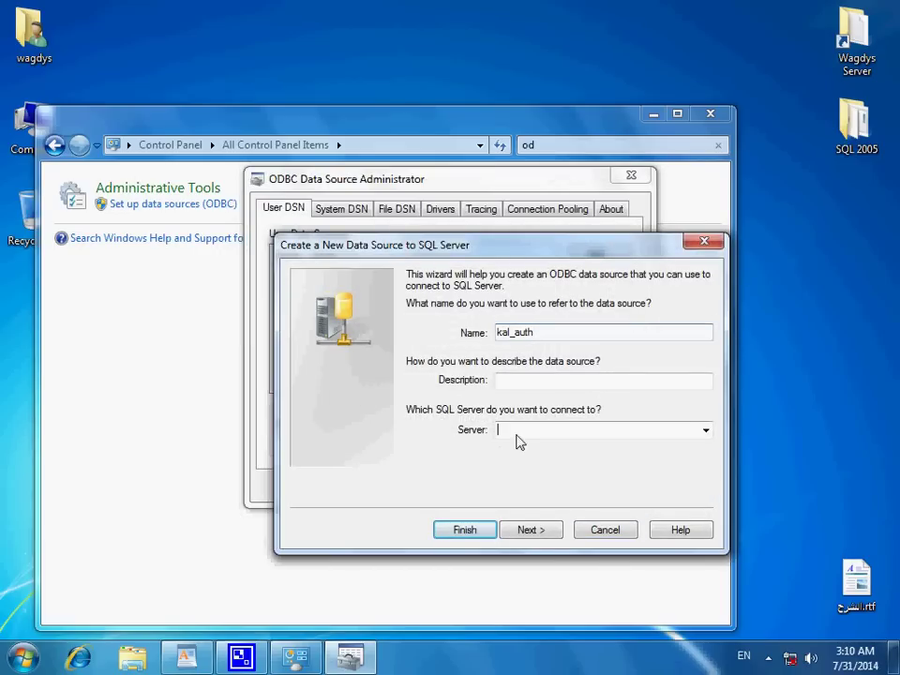
# Switch to the WordPad notes and add the line "هنجيب اسم السيرفر من هنا"
pyautogui.click(187, 658)
pyautogui.write('ه')
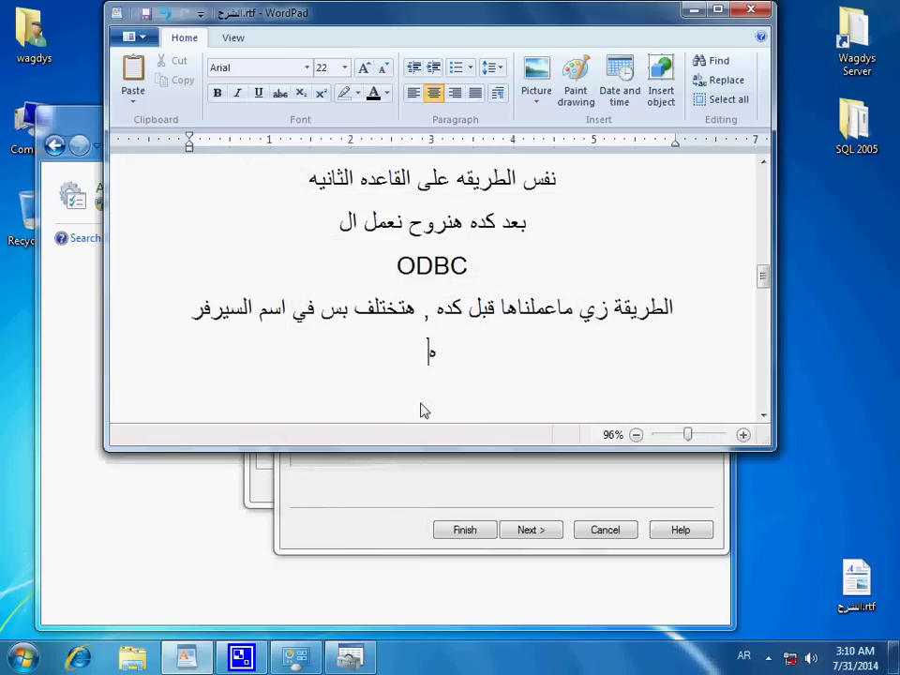
pyautogui.write('نجيب اسم ال')
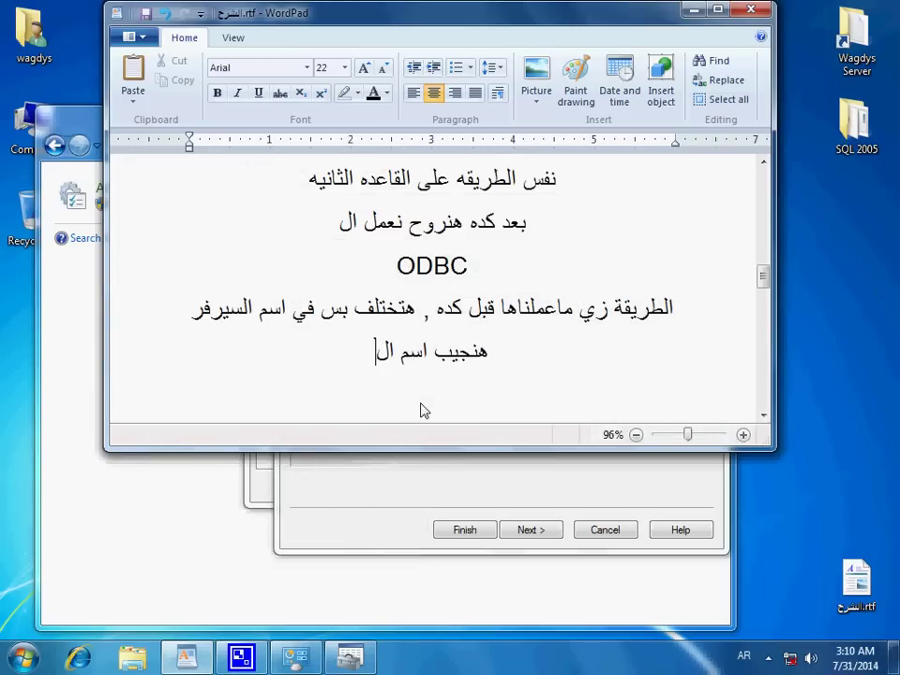
pyautogui.write('سيرفر ')
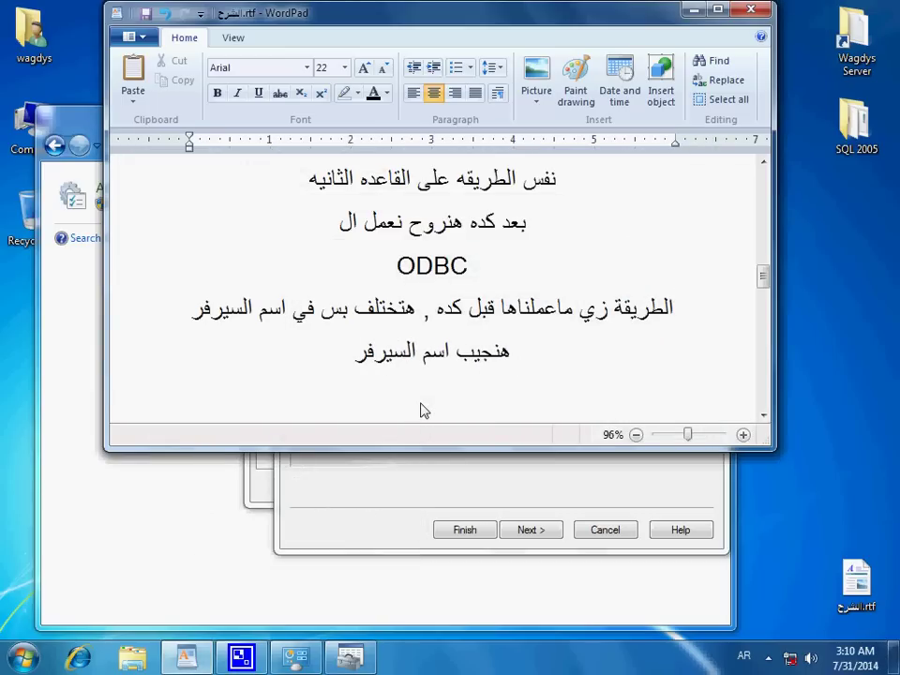
pyautogui.write('من هنا')
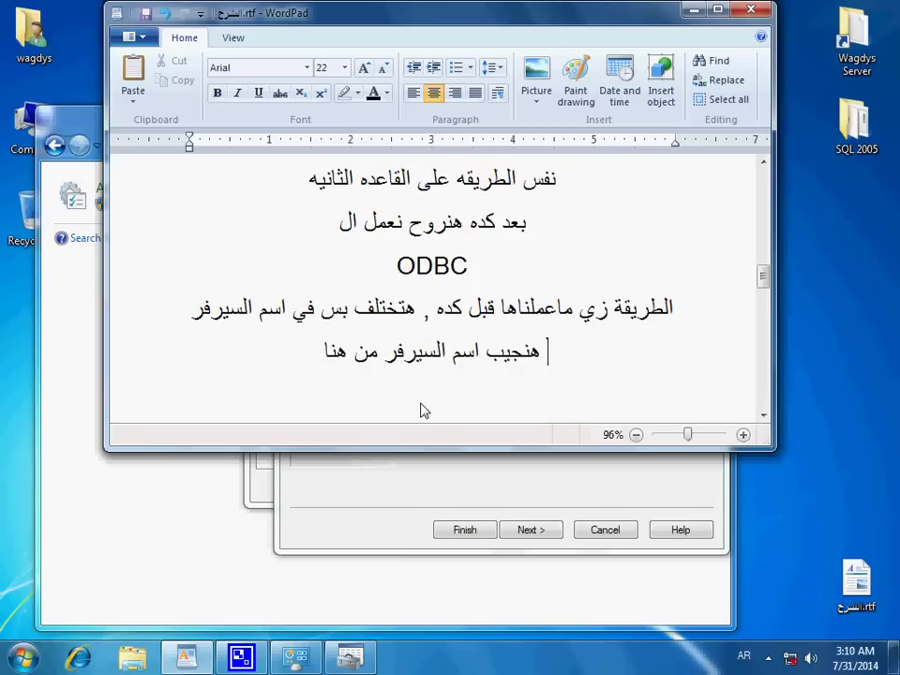
pyautogui.press('Return')
# Open SQL Server Management Studio Express and copy the server name from its connection dialog
pyautogui.click(23, 657)
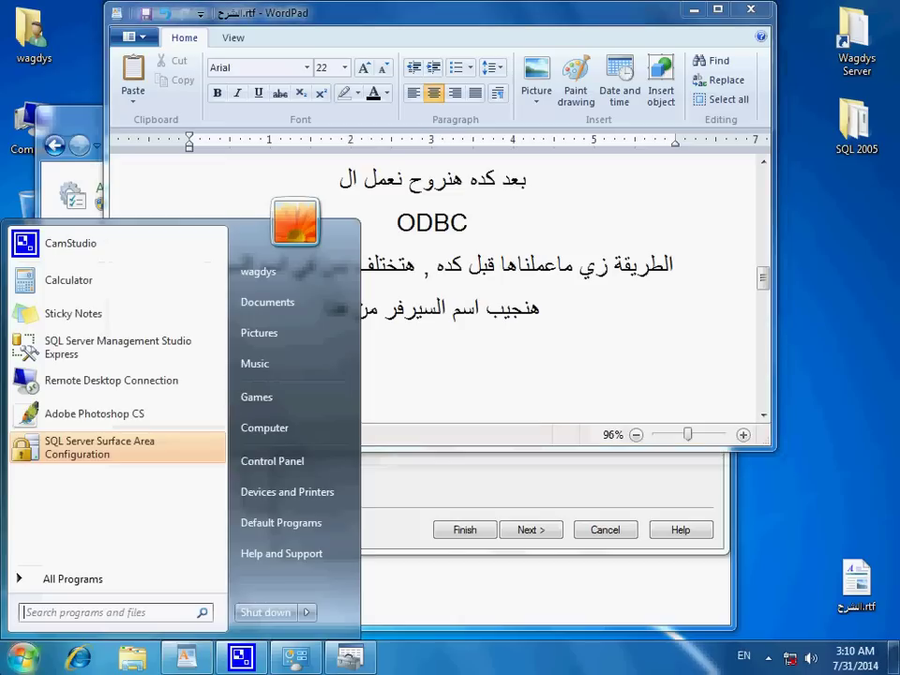
pyautogui.click(84, 575)
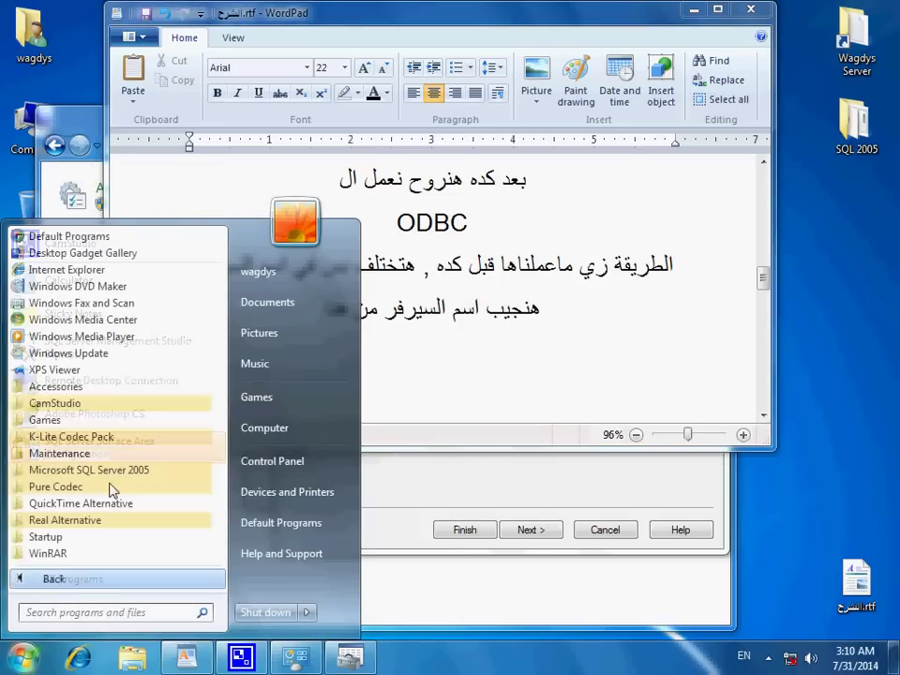
pyautogui.click(128, 474)
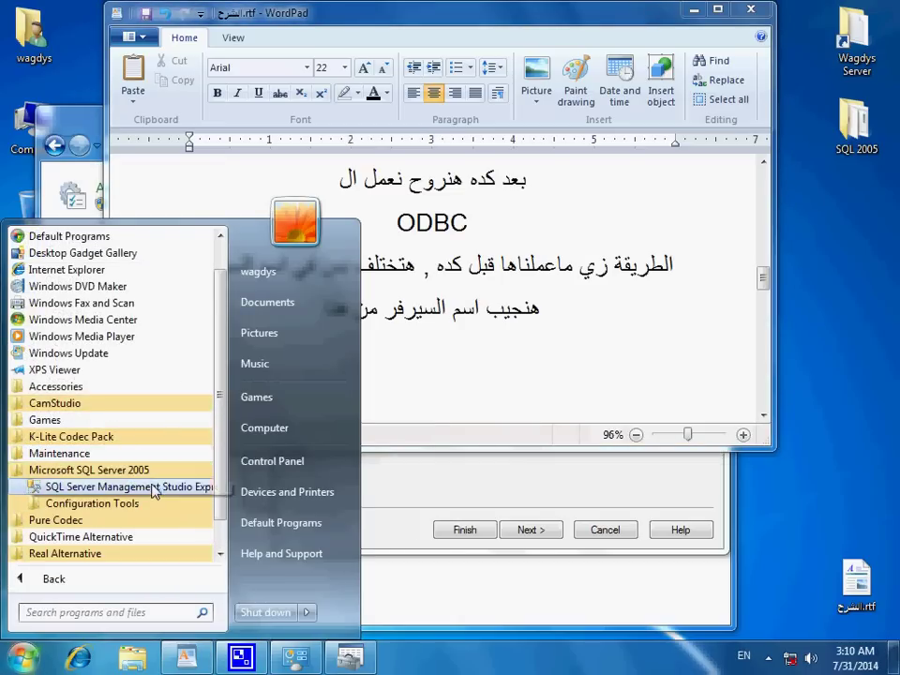
pyautogui.click(156, 484)
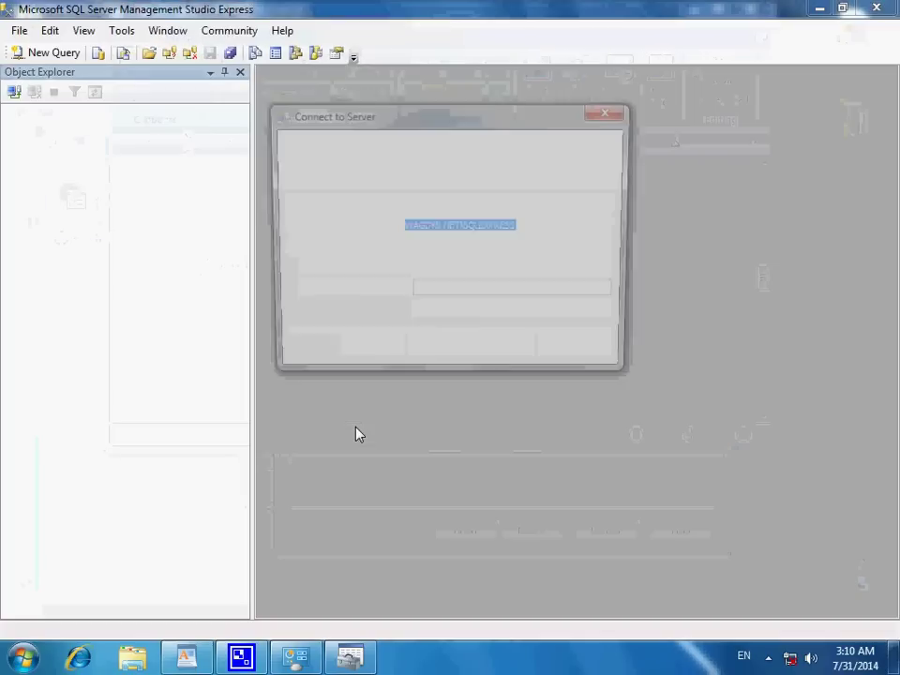
pyautogui.moveTo(559, 227); pyautogui.dragTo(405, 238)
pyautogui.hotkey('ctrl', 'c')
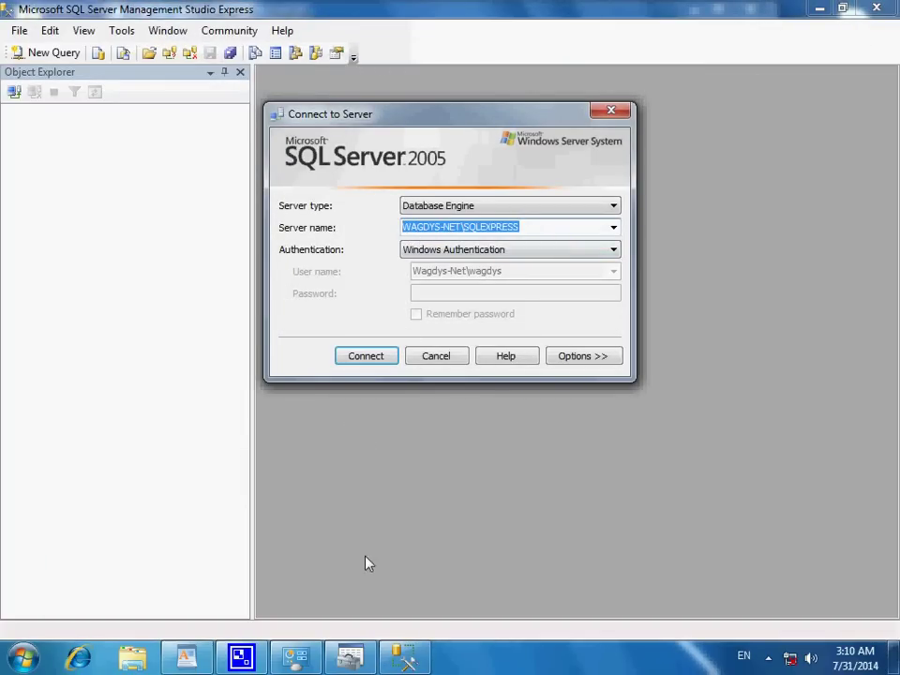
# Paste WAGDYS-NET\SQLEXPRESS into the WordPad notes and add the line "اللي هو اسم جهازك وبعدها اسم البرنامج" below it
pyautogui.click(200, 659)
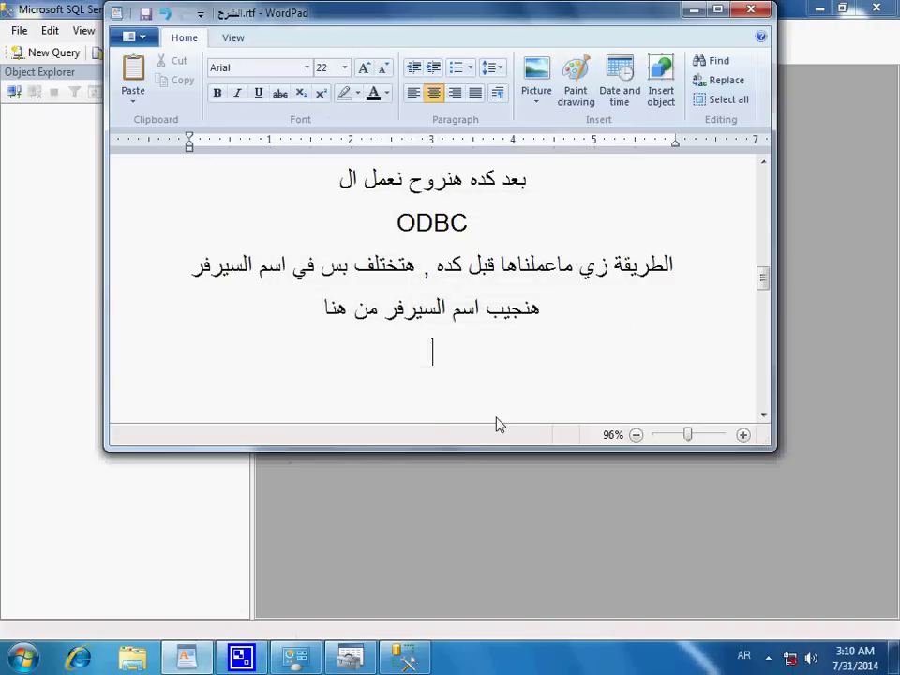
pyautogui.hotkey('ctrl', 'v')
pyautogui.press('Return')
pyautogui.write('الل')
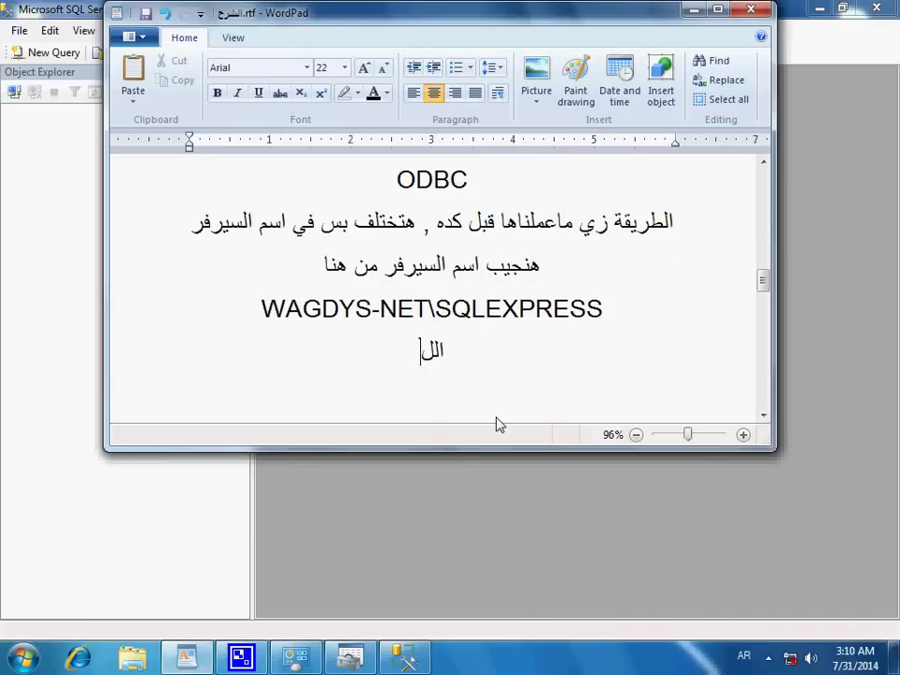
pyautogui.write('ي هو اسم ')
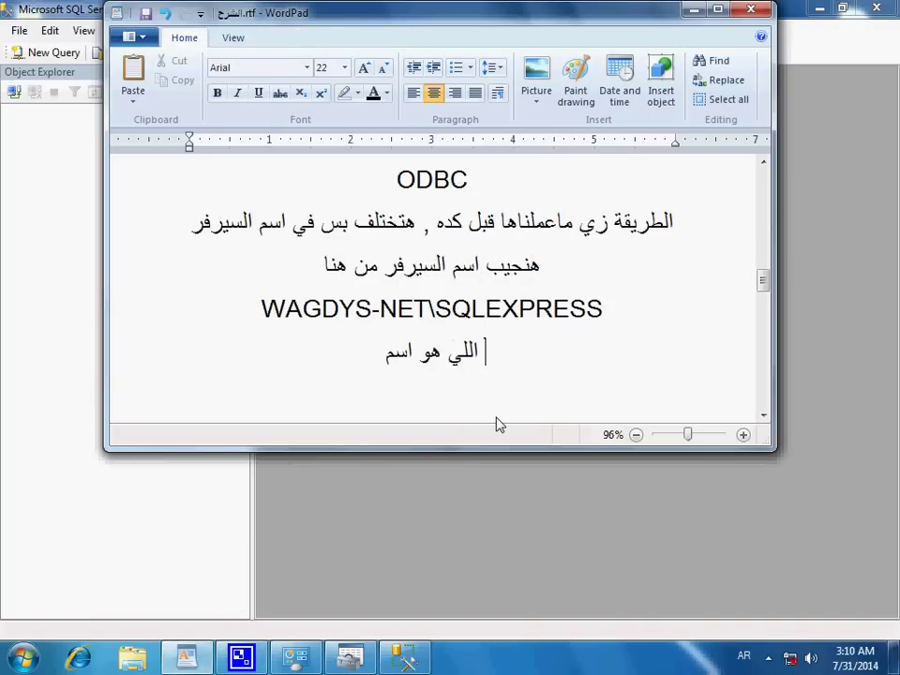
pyautogui.write('جهازك')
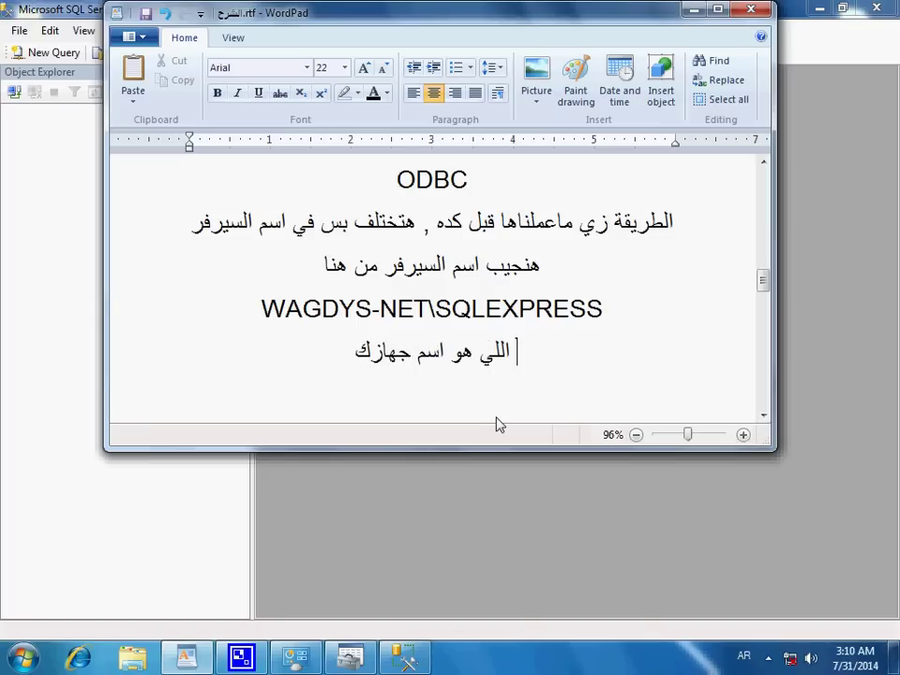
pyautogui.write(' وبعدها اسم')
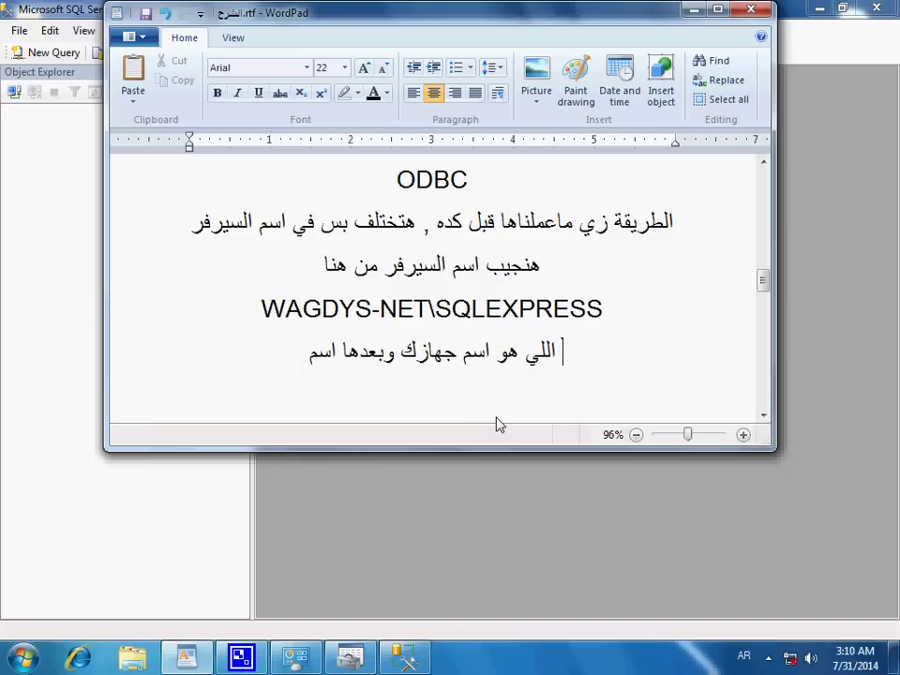
pyautogui.write(' البرنامج')
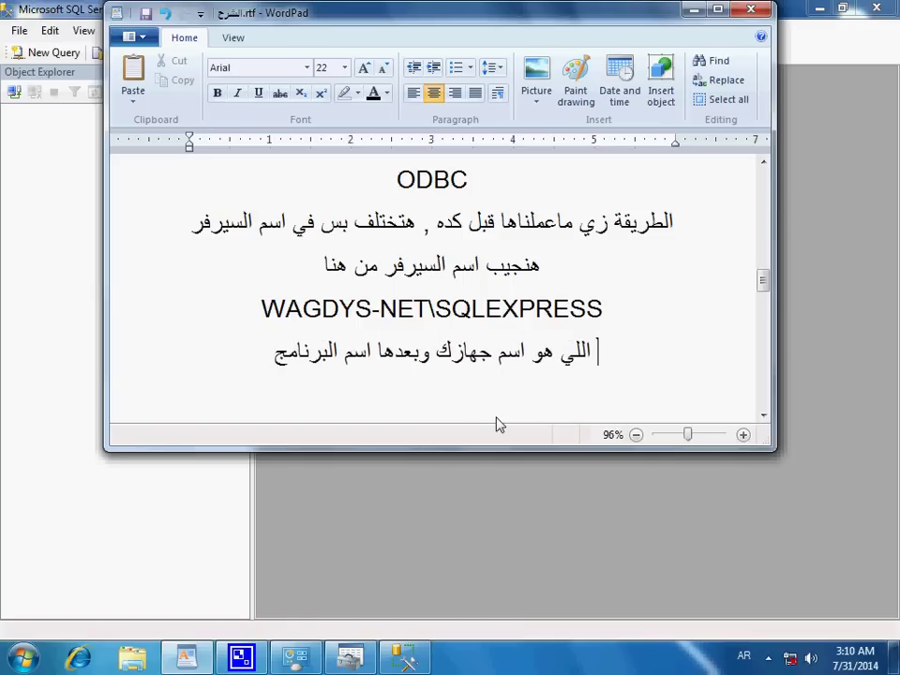
pyautogui.press('Return')
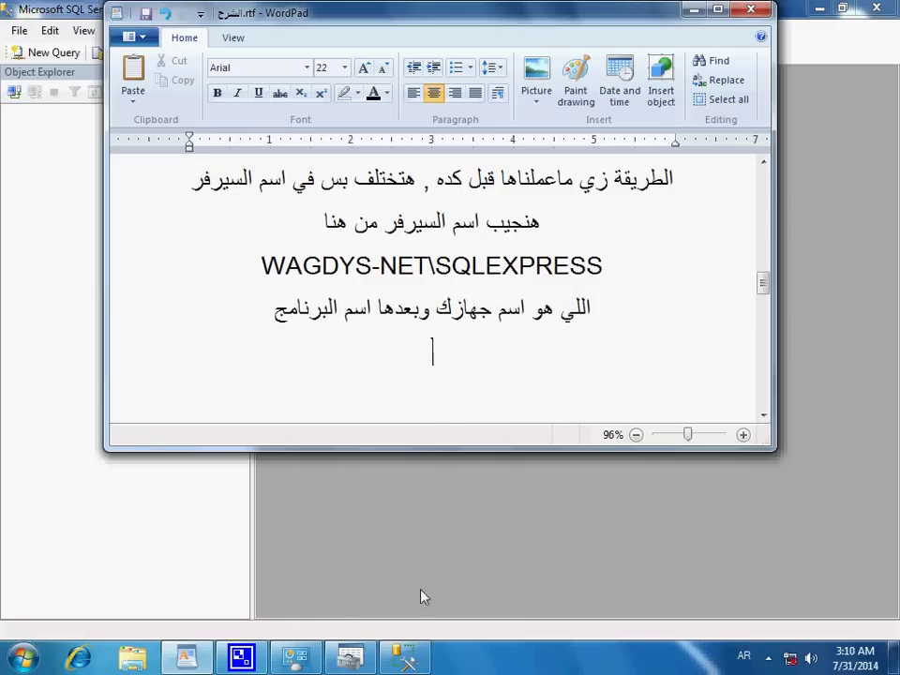
# Return to the ODBC wizard and set the kal_auth data source's server to WAGDYS-NET\SQLEXPRESS
pyautogui.click(350, 659)
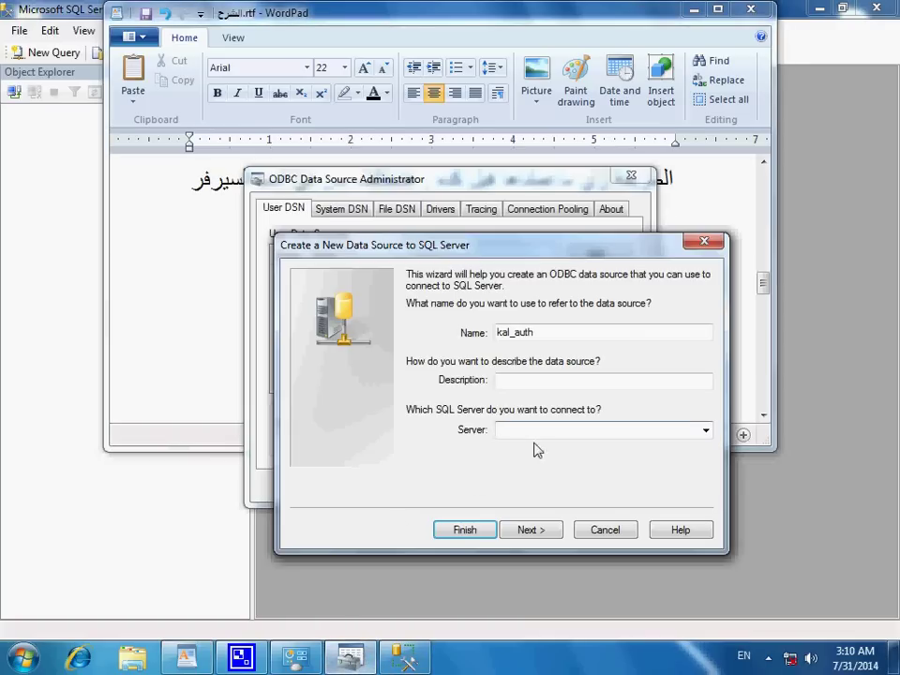
pyautogui.rightClick(563, 431)
pyautogui.click(577, 263)
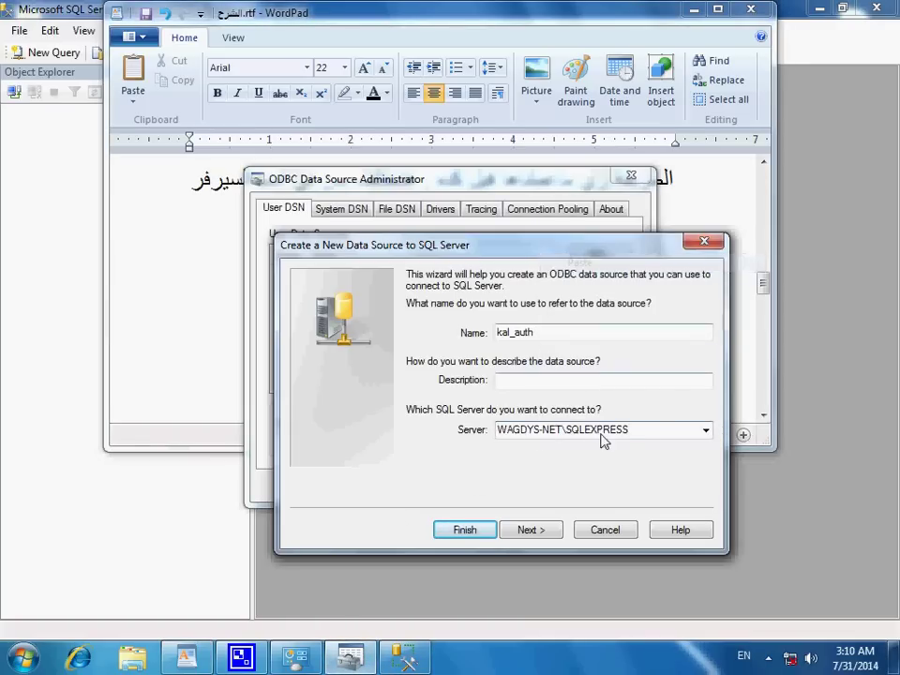
pyautogui.click(527, 531)
# Change the data source's default database to kal_auth
pyautogui.click(412, 279)
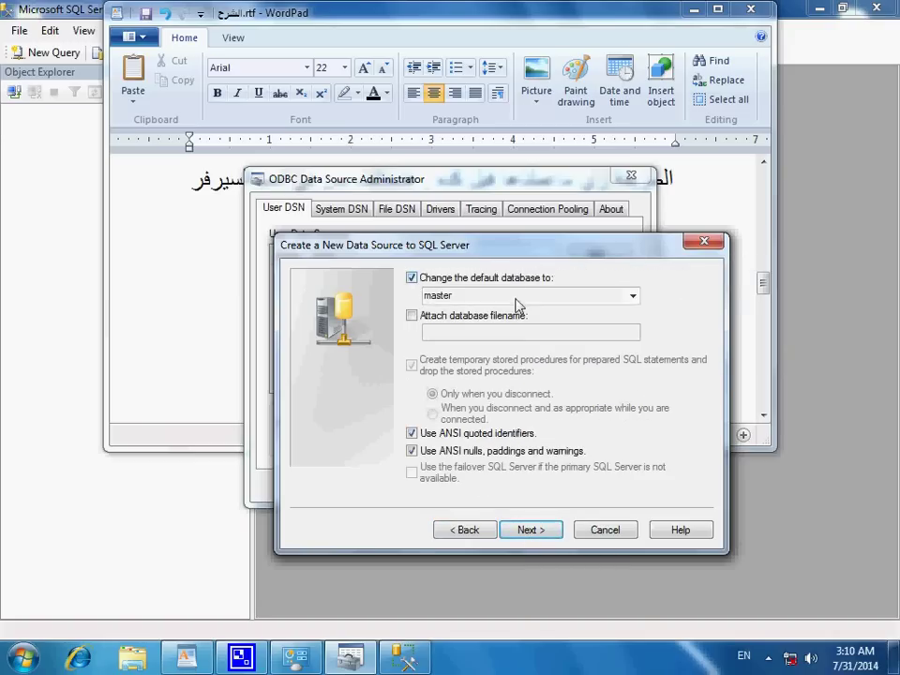
pyautogui.click(633, 297)
pyautogui.click(607, 312)
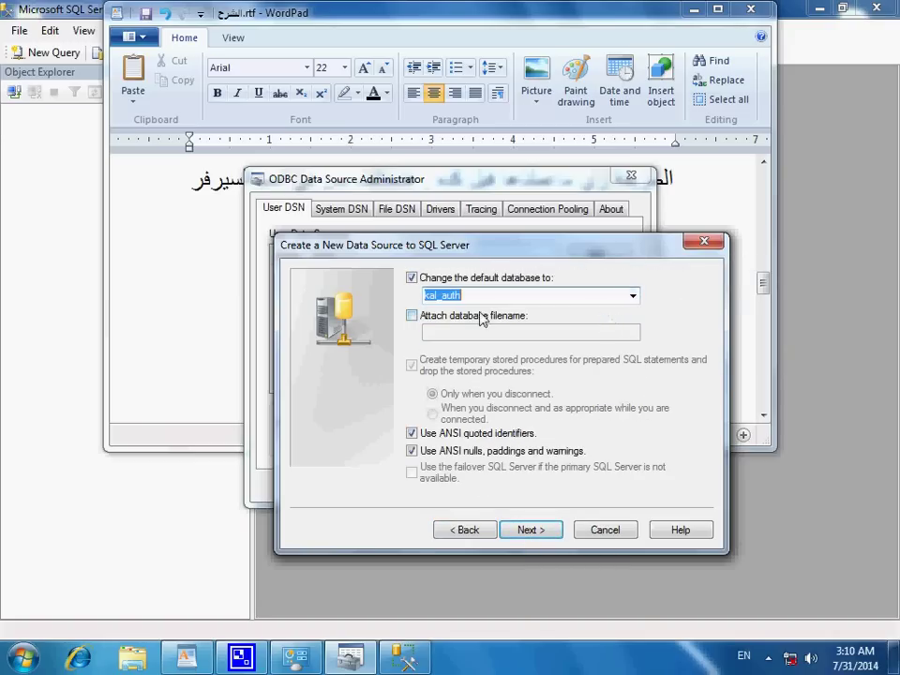
pyautogui.click(412, 316)
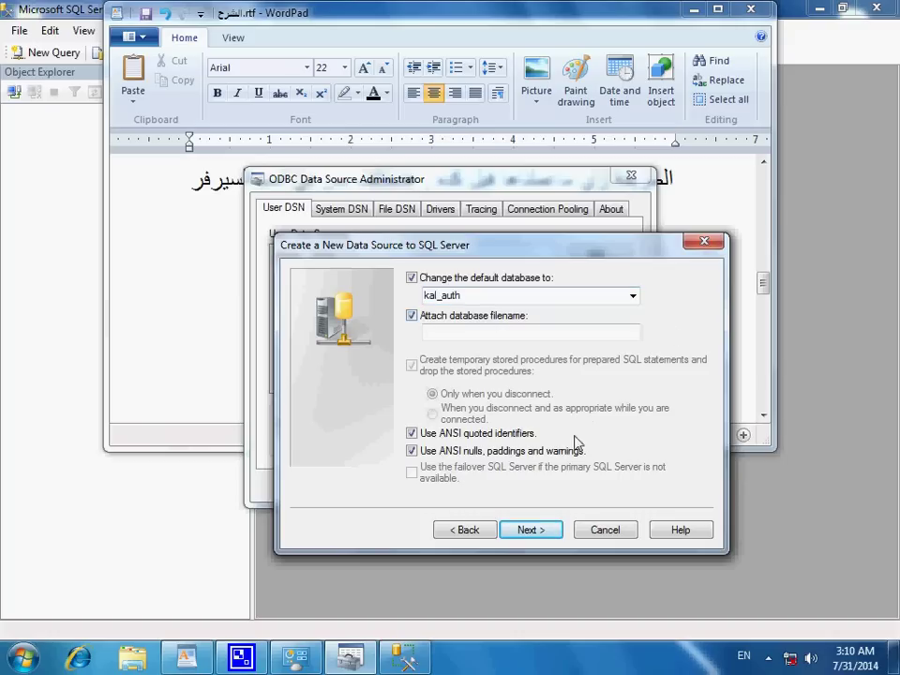
pyautogui.click(466, 319)
pyautogui.click(472, 319)
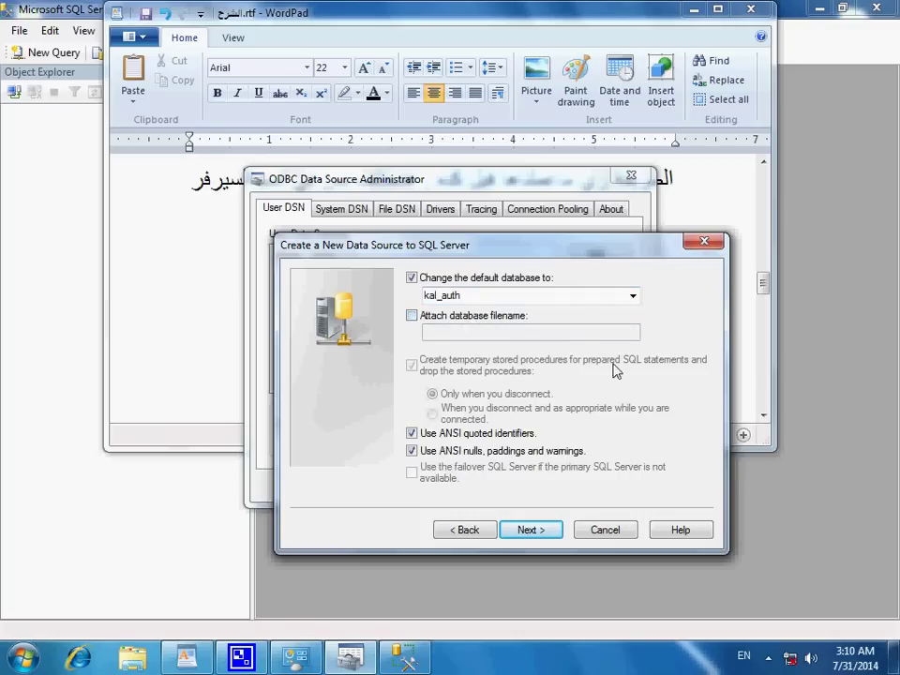
# Keep the remaining default options and finish creating the kal_auth data source
pyautogui.click(531, 531)
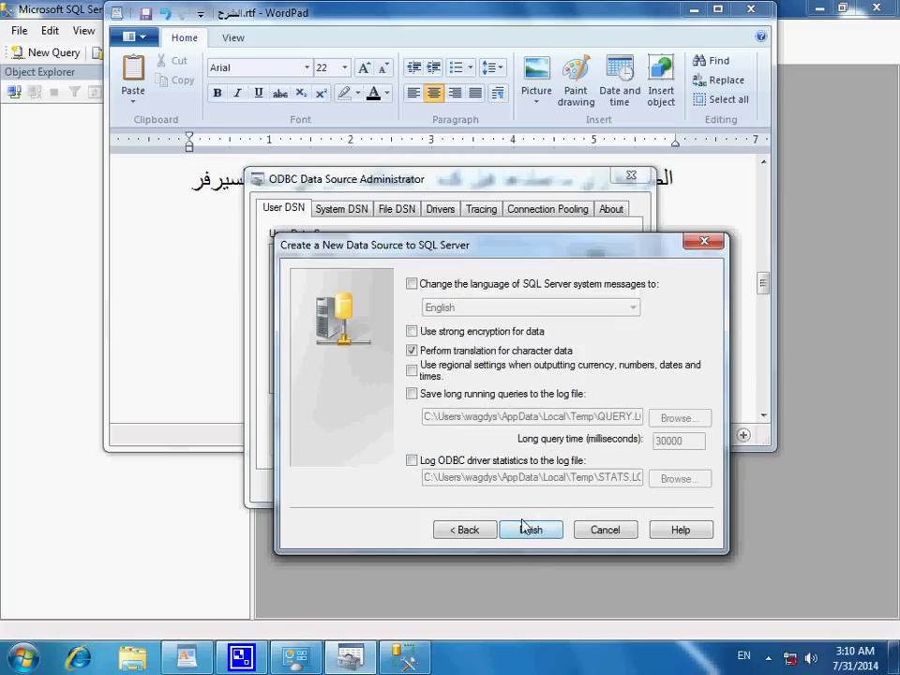
pyautogui.click(530, 530)
pyautogui.press('Return')
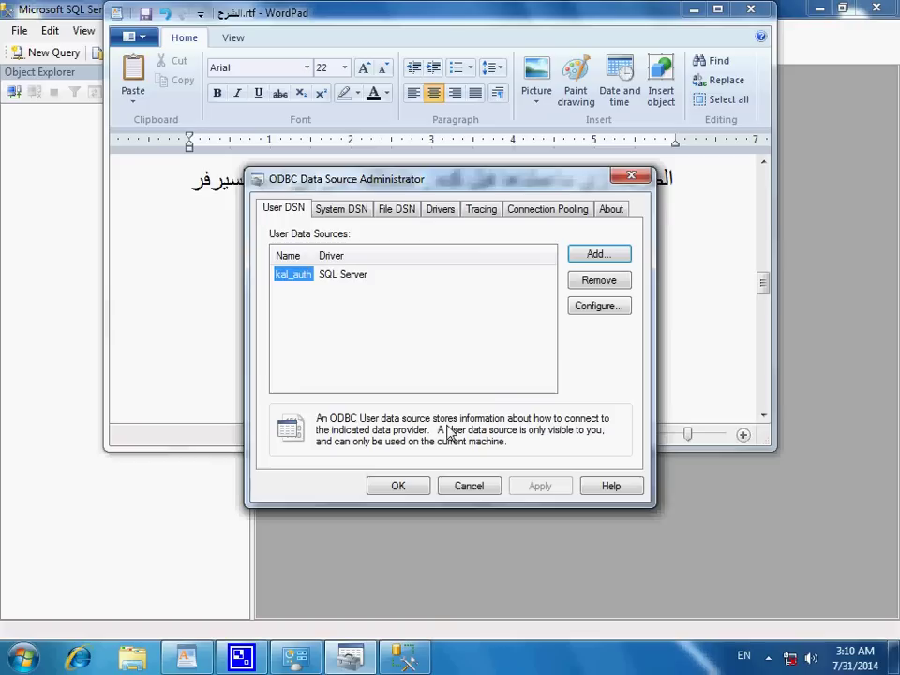
# Start a new user data source with the SQL Server driver and name it kal_db
pyautogui.click(597, 254)
pyautogui.moveTo(627, 272); pyautogui.dragTo(626, 361)
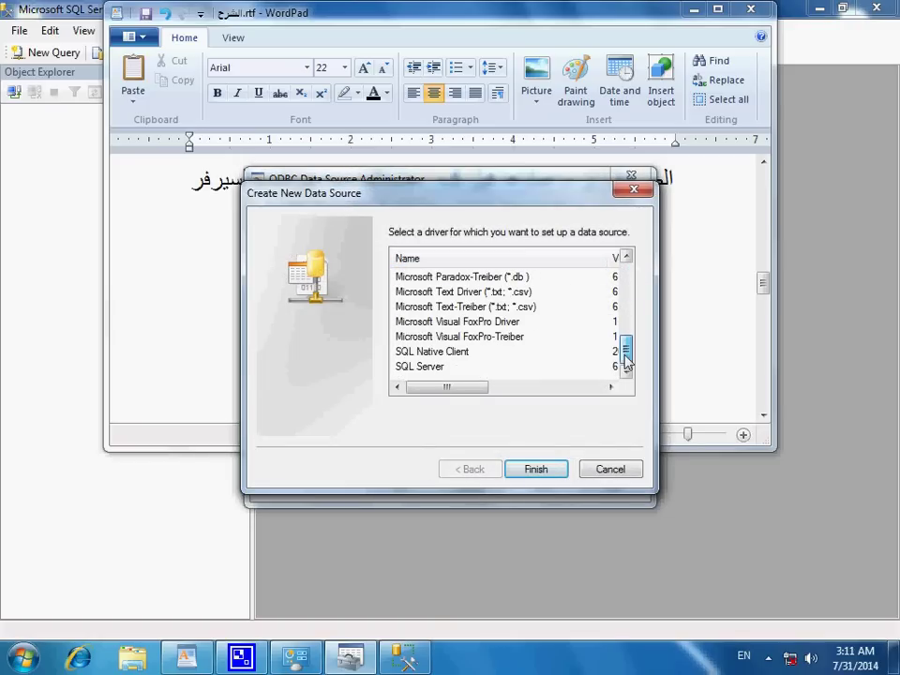
pyautogui.click(424, 367)
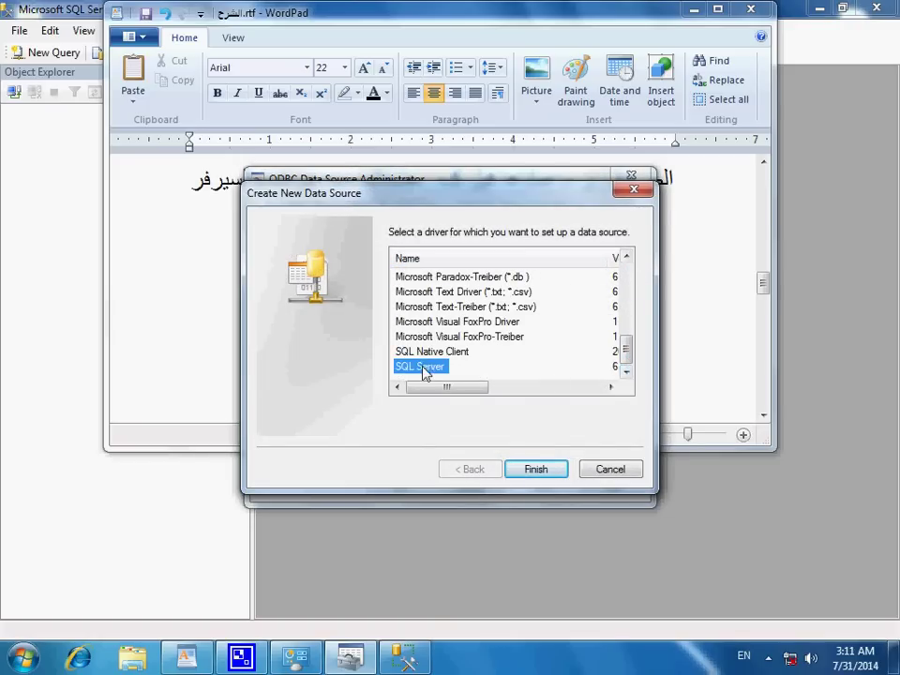
pyautogui.click(532, 471)
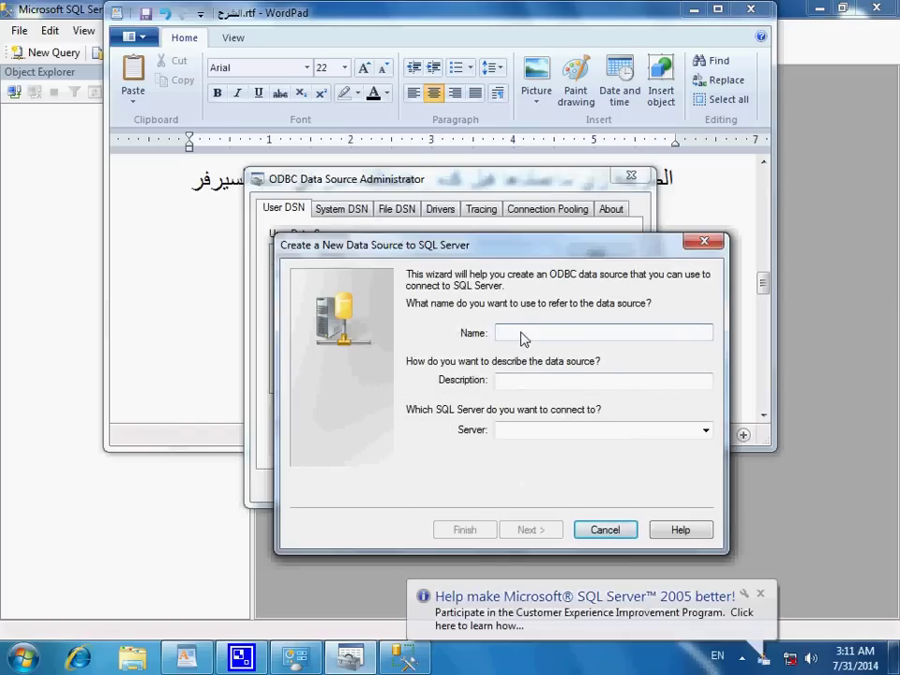
pyautogui.write('kal')
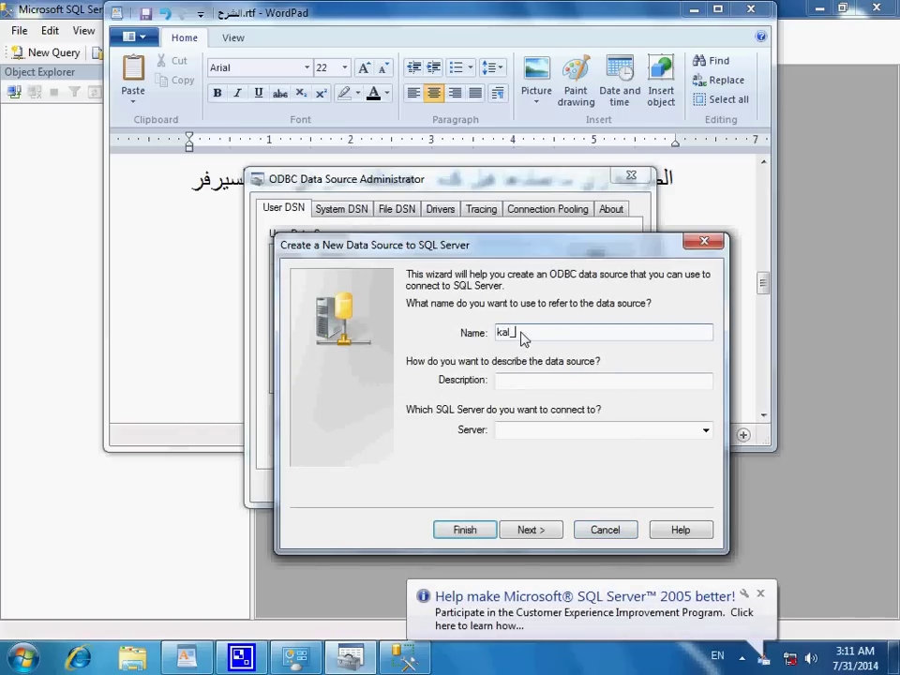
pyautogui.write('_db')
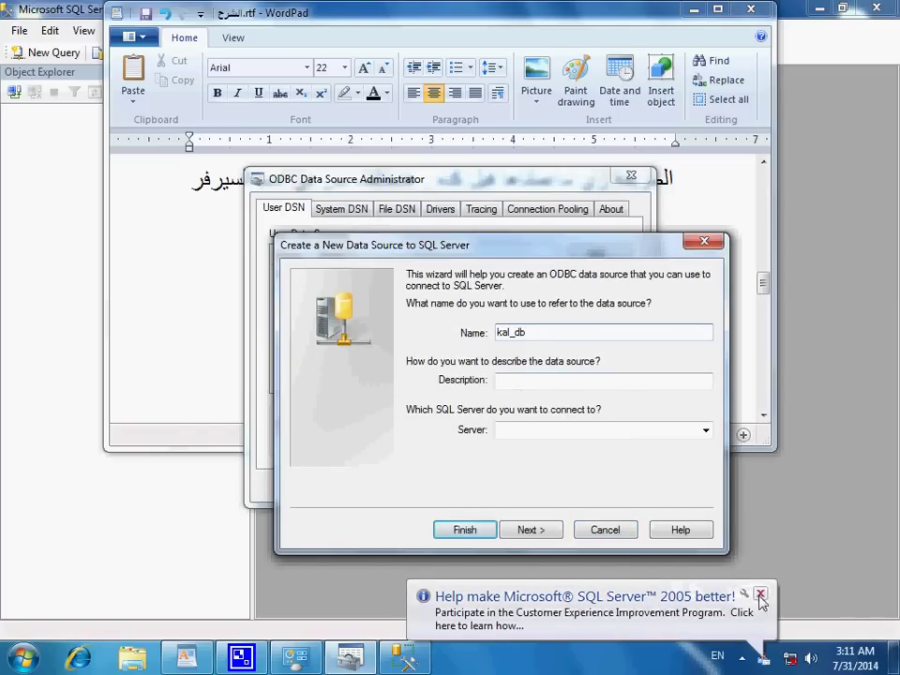
# Paste WAGDYS-NET\SQLEXPRESS as the kal_db data source's server and continue to the default database options
pyautogui.click(759, 594)
pyautogui.click(518, 434)
pyautogui.rightClick(518, 437)
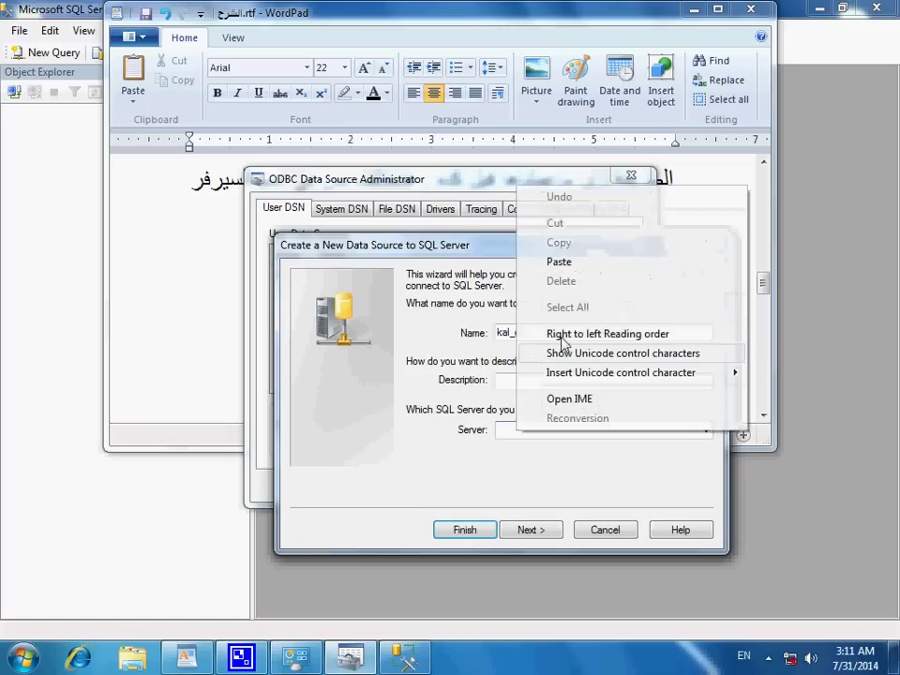
pyautogui.click(559, 262)
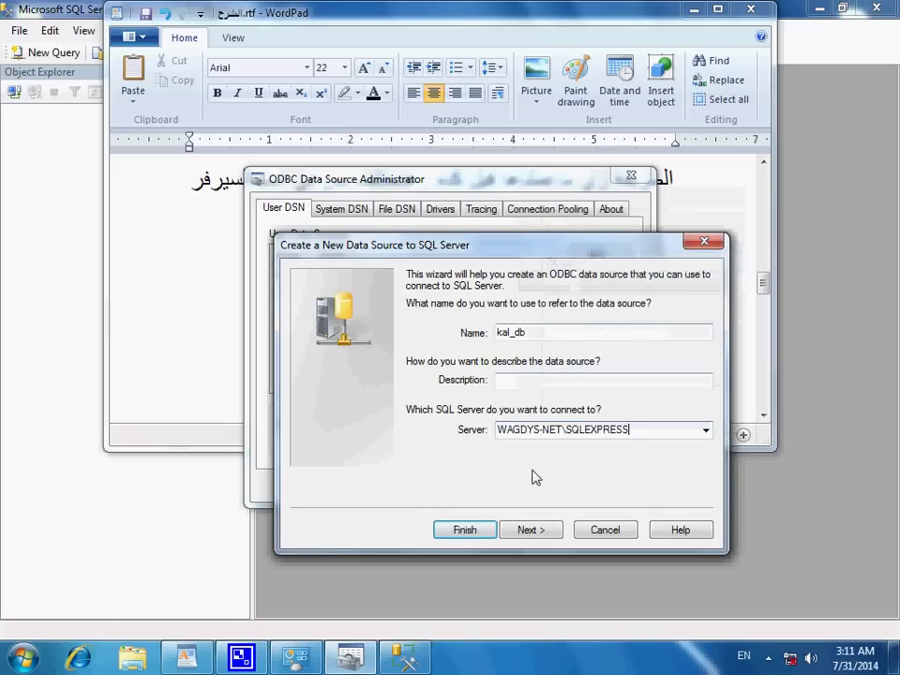
pyautogui.click(531, 531)
pyautogui.click(529, 535)
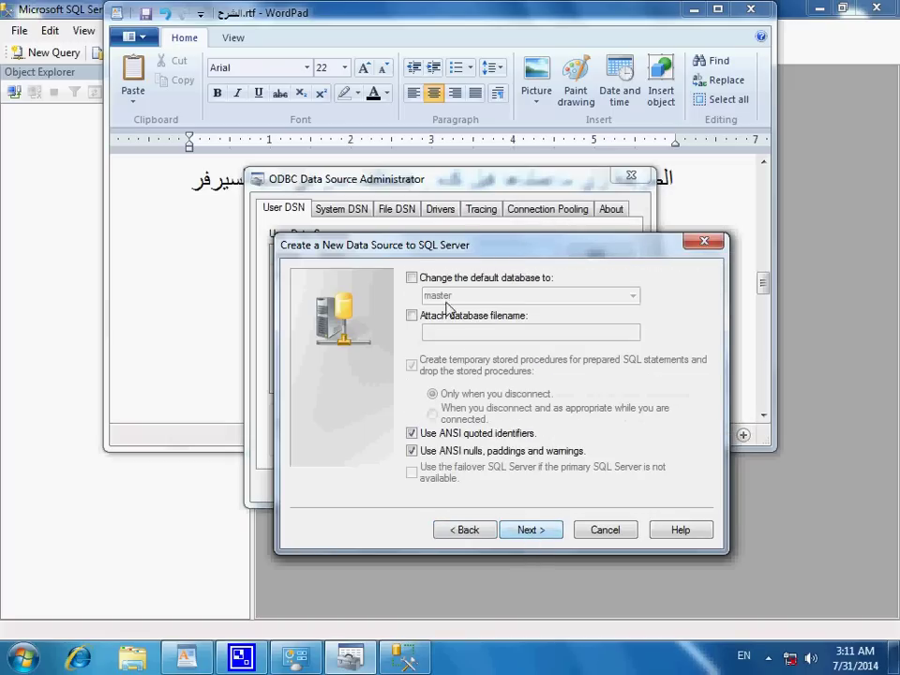
# Change the data source's default database to kal_db and finish creating it with the remaining default options
pyautogui.click(495, 280)
pyautogui.click(633, 297)
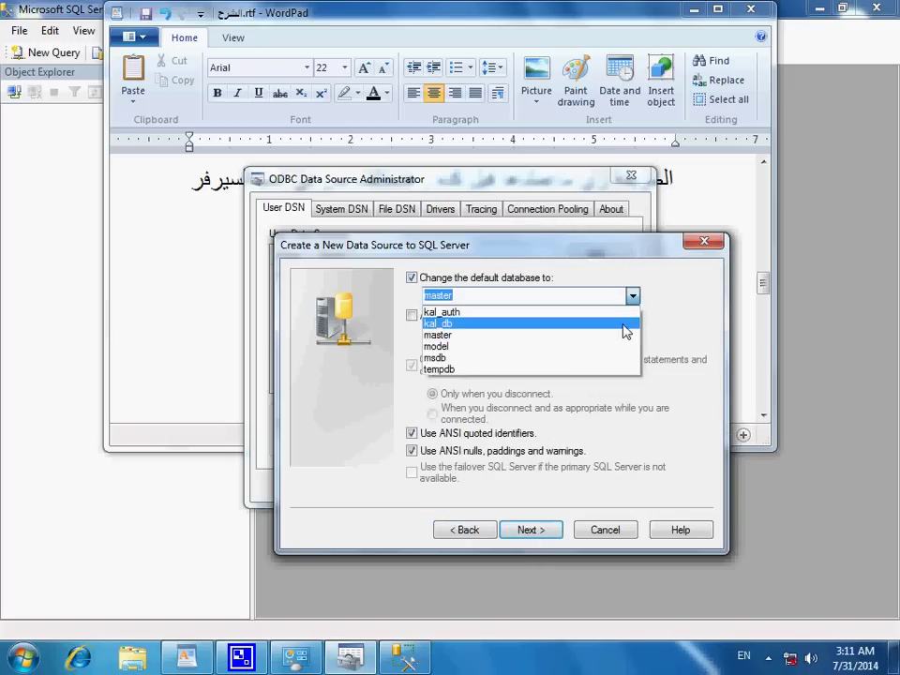
pyautogui.click(623, 319)
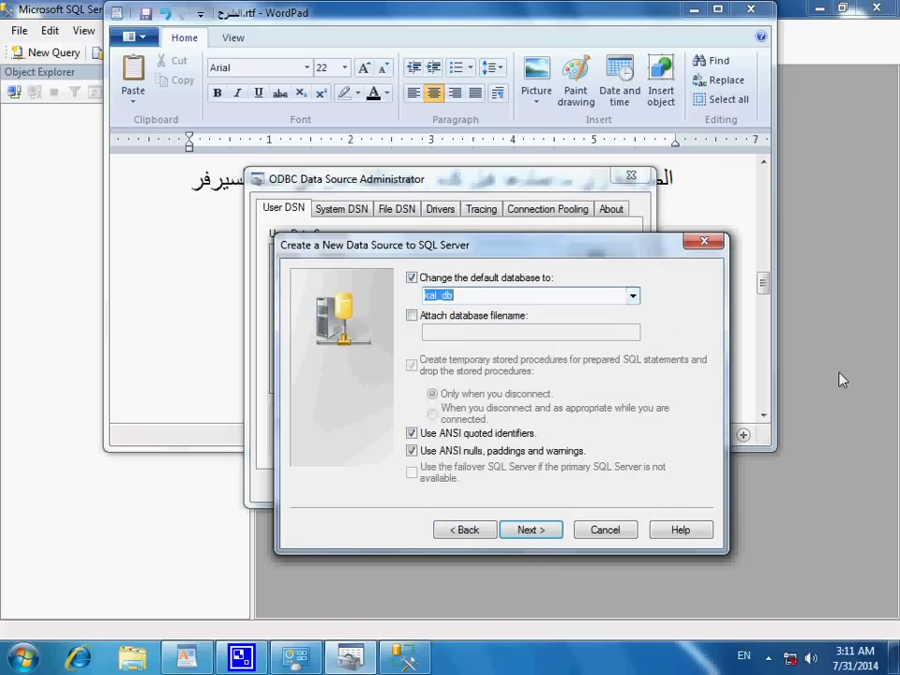
pyautogui.click(528, 530)
pyautogui.click(528, 535)
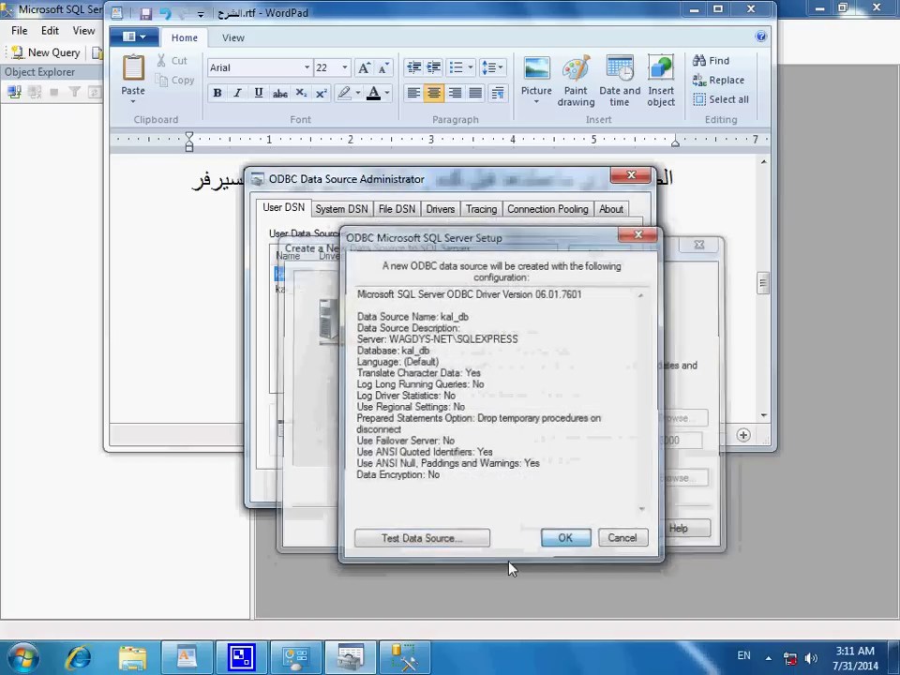
pyautogui.press('Return')
# Switch to SQL Server Management Studio Express and connect to WAGDYS-NET\SQLEXPRESS with Windows Authentication
pyautogui.hotkey('alt', 'Tab')
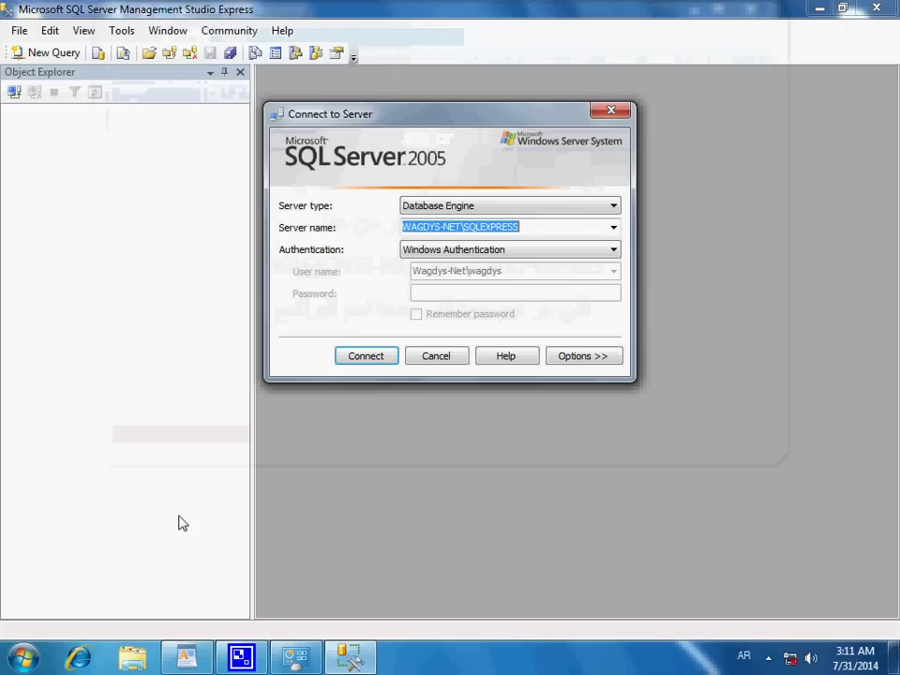
pyautogui.click(361, 356)
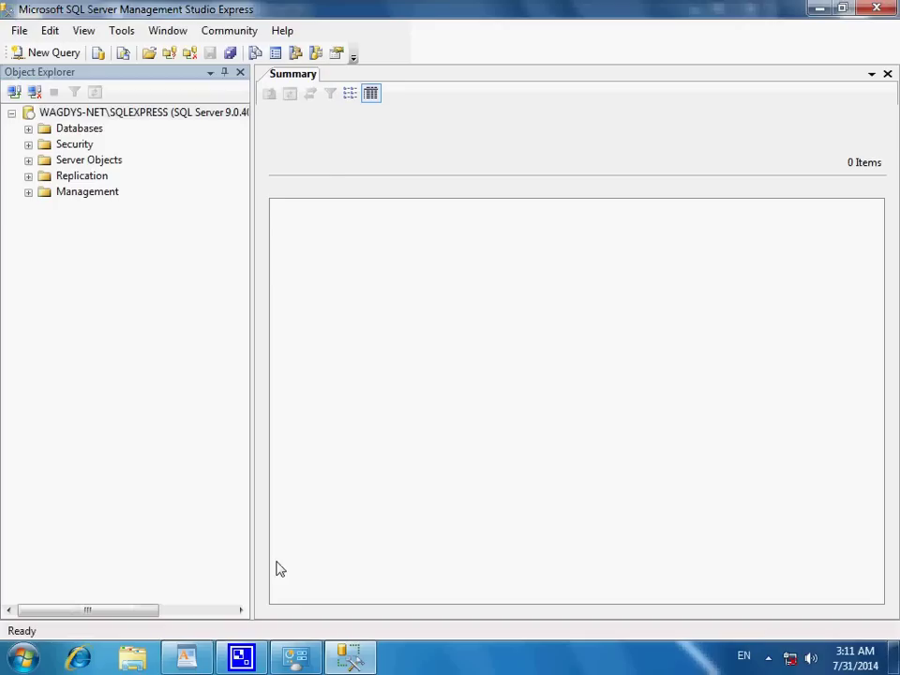
pyautogui.click(326, 468)
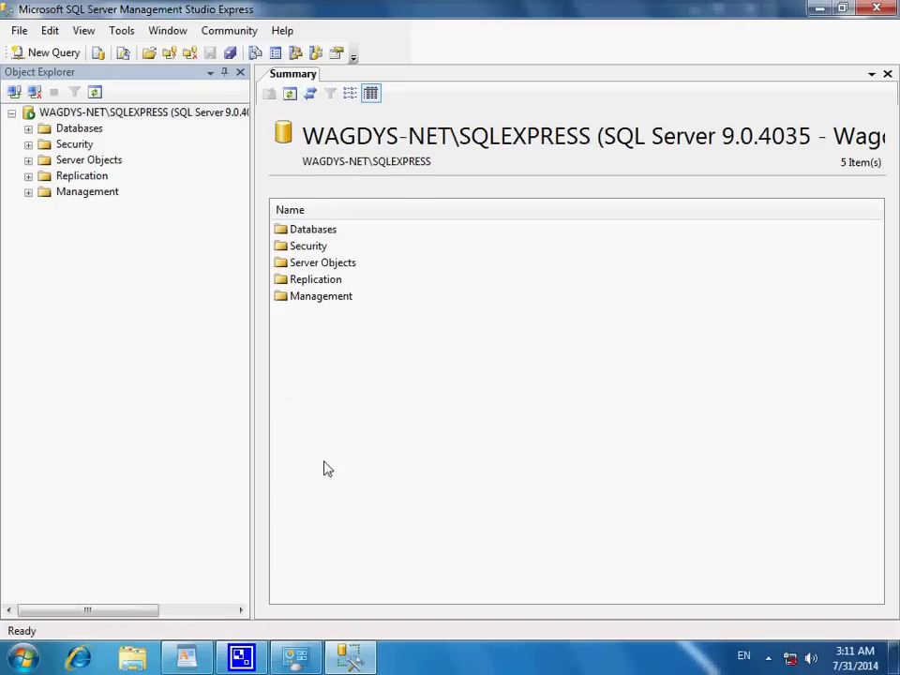
# Switch to the WordPad notes and add the line "بس خلاص"
pyautogui.click(191, 656)
pyautogui.press('Return')
pyautogui.write('بس ')
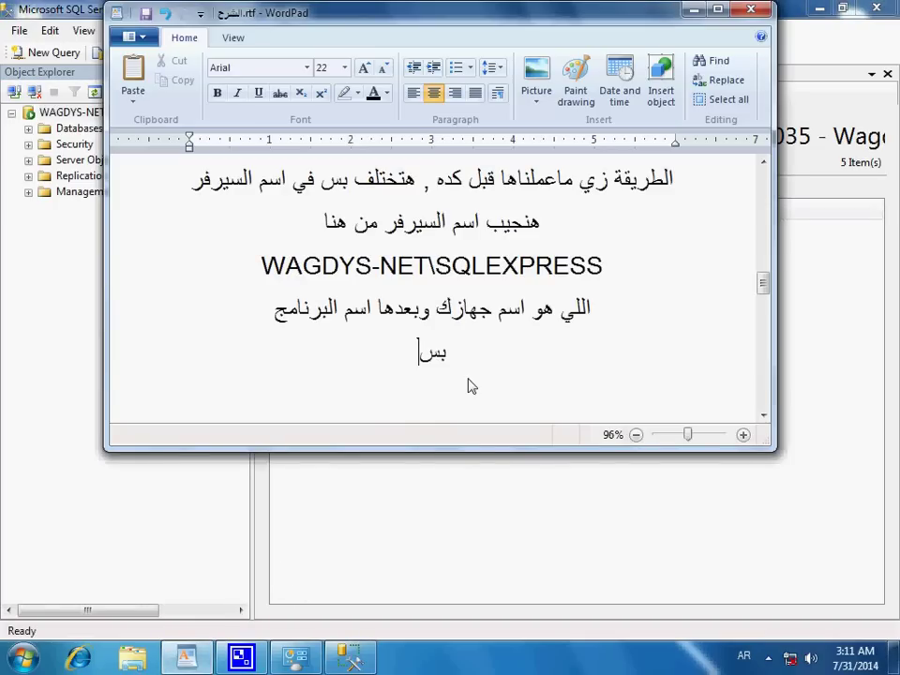
pyautogui.write('خلاص')
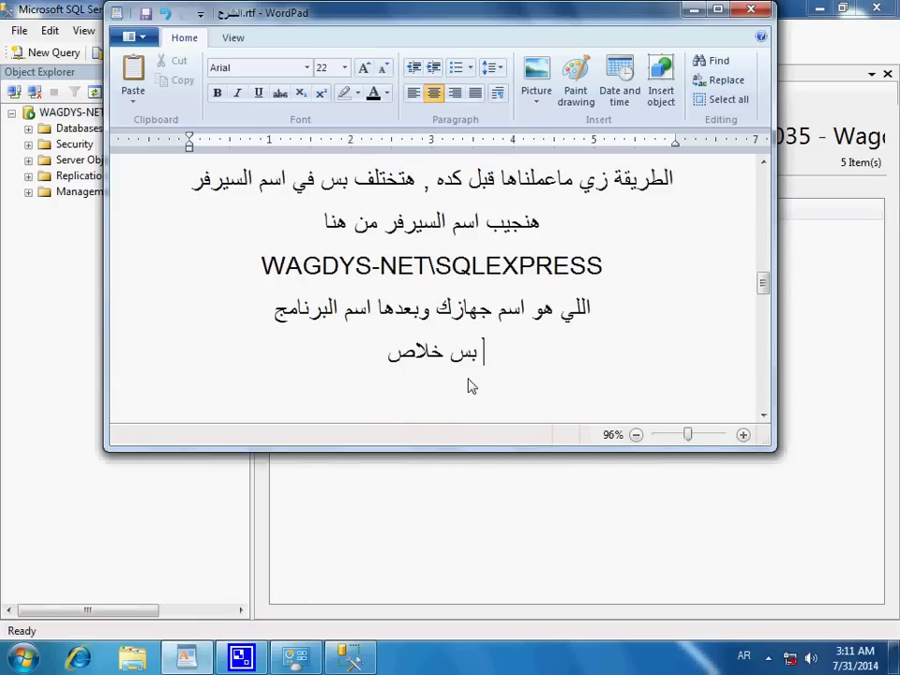
pyautogui.press('Return')
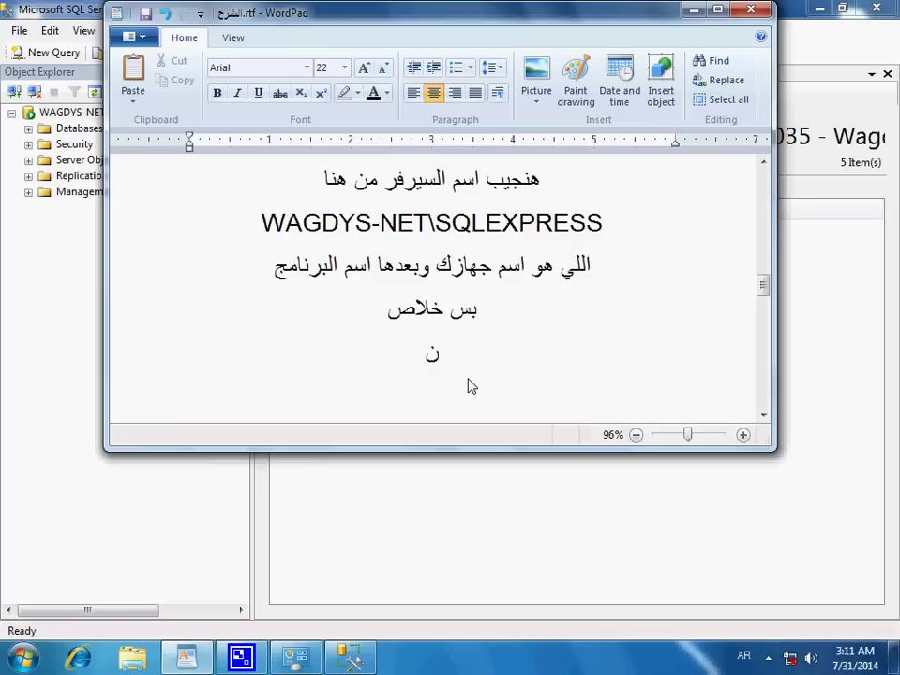
# Add the lines "كده السيرفر اشتغل على" and "windows 7" to the notes
pyautogui.write('كده السيرفر ')
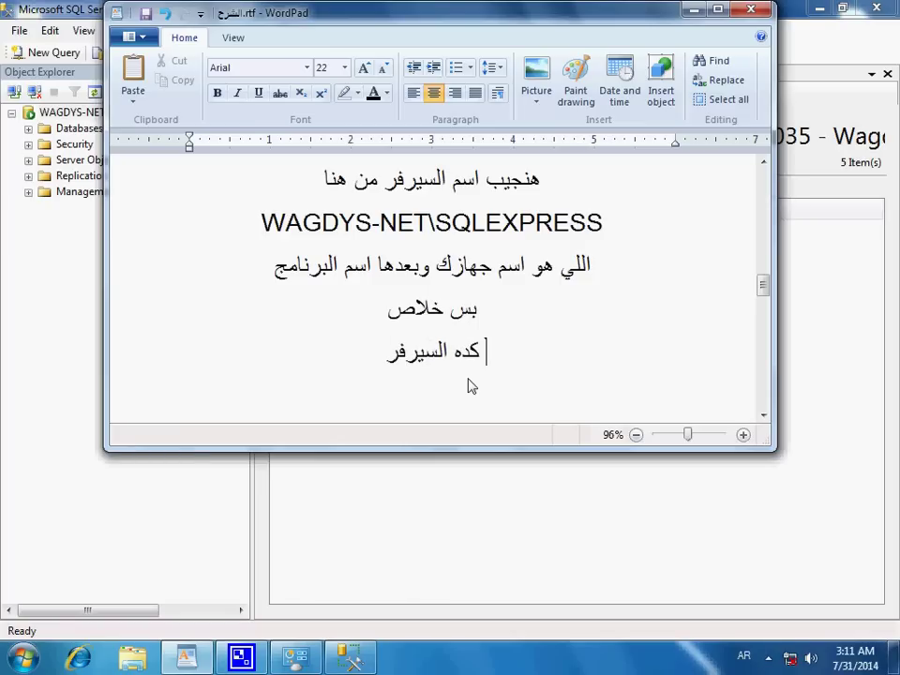
pyautogui.write('اشتغل على')
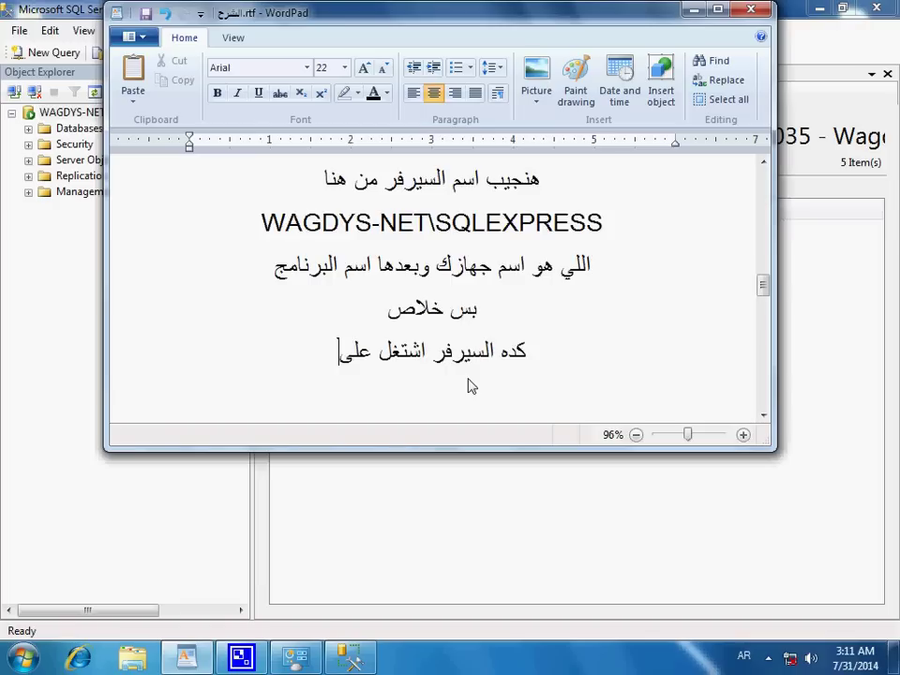
pyautogui.press('Return')
pyautogui.write('wind')
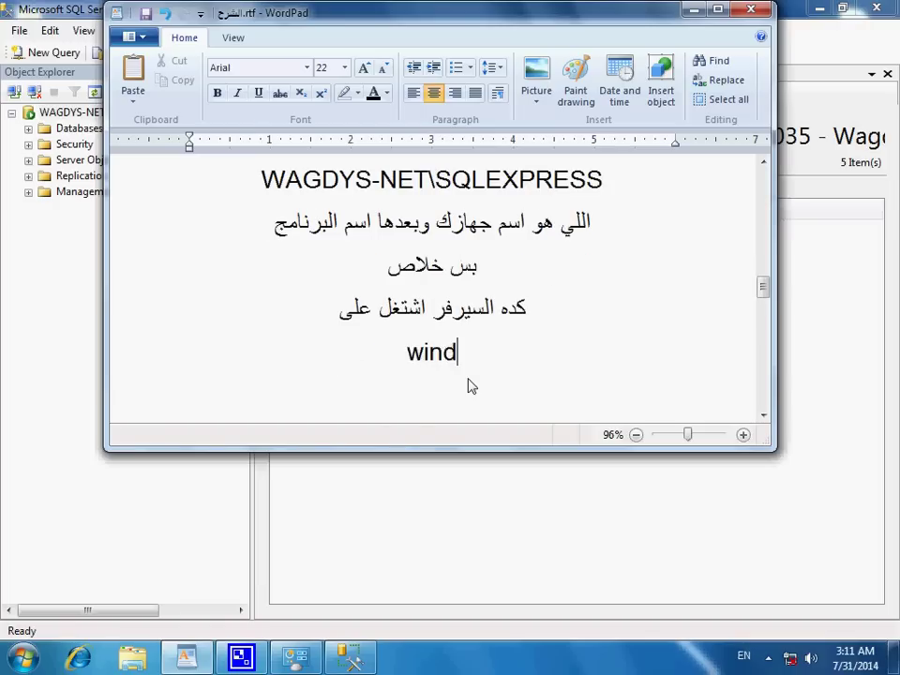
pyautogui.write('ows 7')
pyautogui.press('Return')
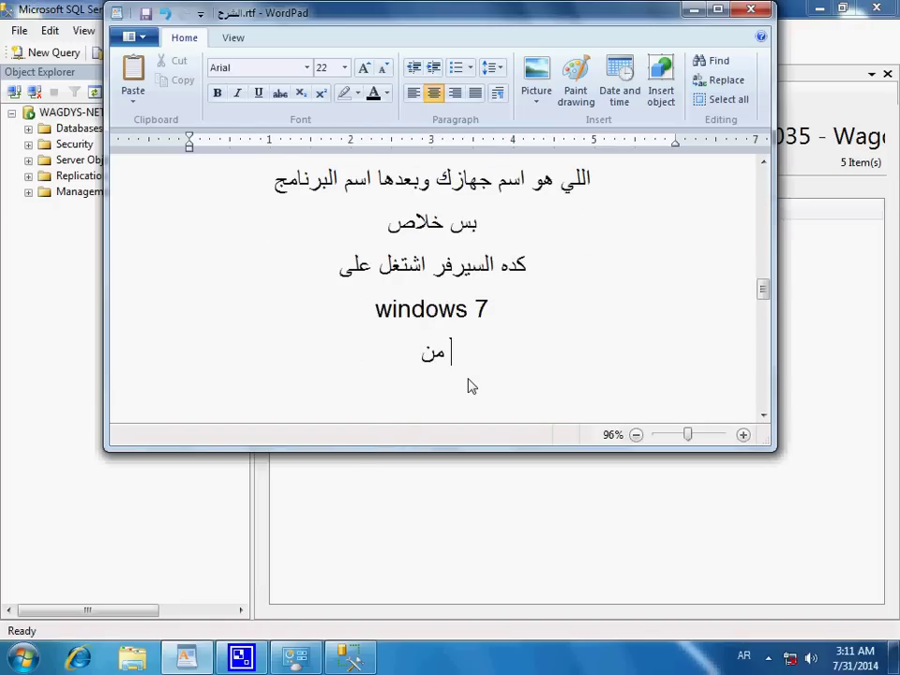
# Add the lines "من غير اي مشاكل" and "نكمل زي ماتعلمنا قبل كده" to the notes
pyautogui.write('من غير اي ')
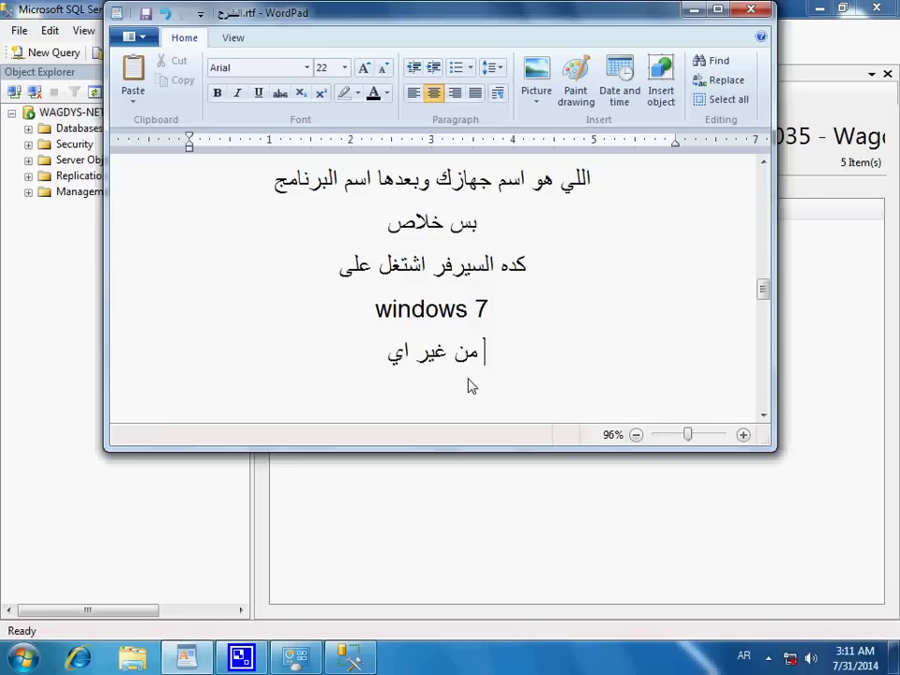
pyautogui.write('مشاكل')
pyautogui.press('Return')
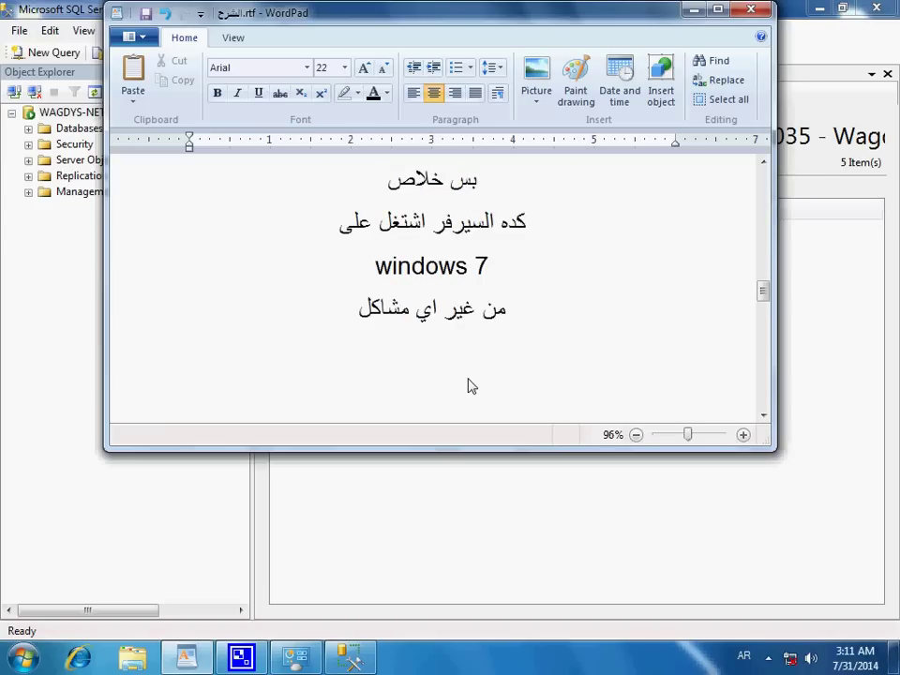
pyautogui.write('نكمل زي ماتعلمنا')
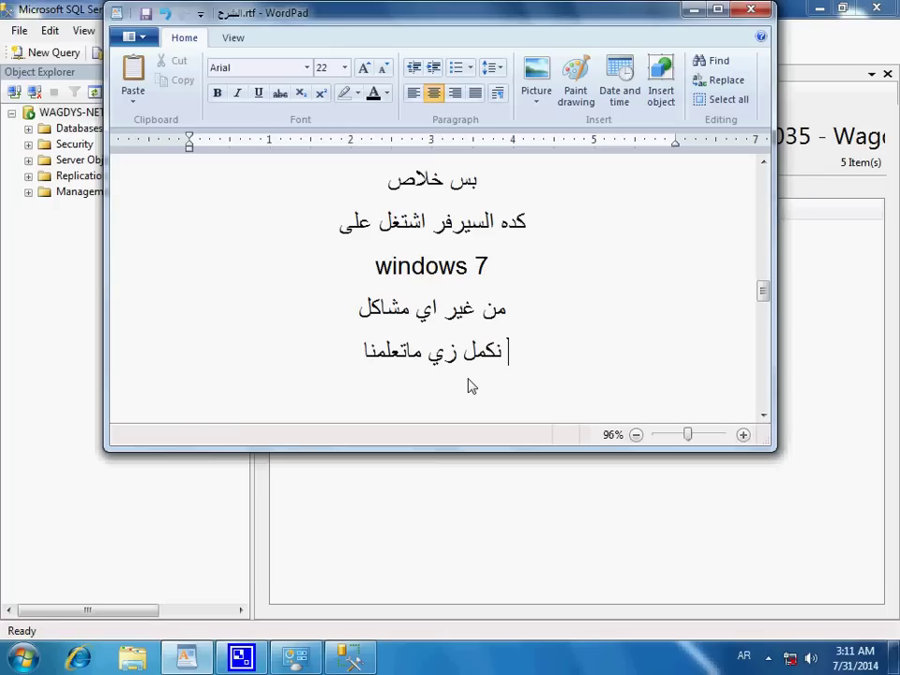
pyautogui.write(' قبل كده')
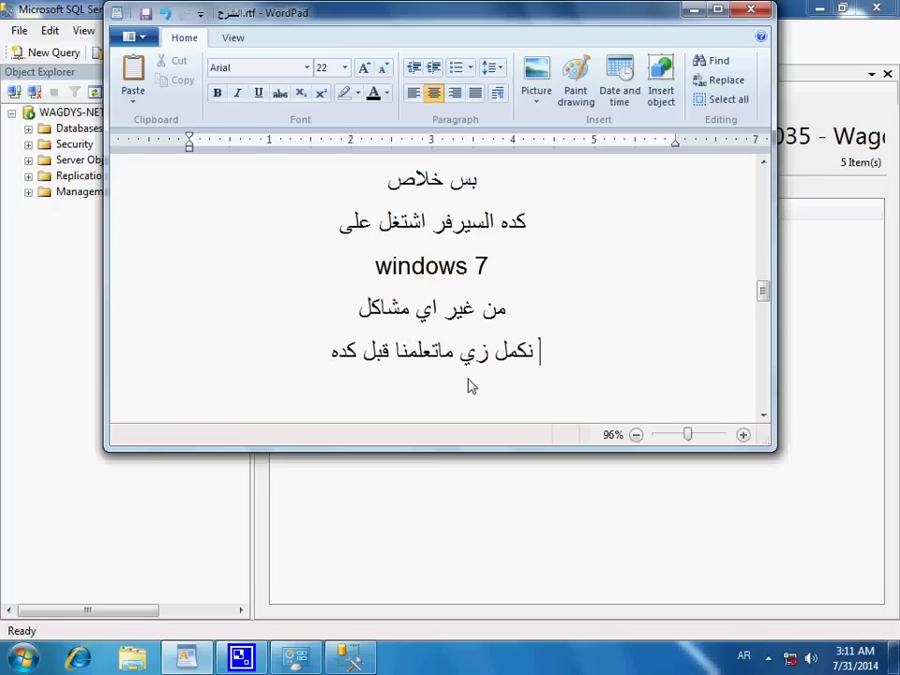
pyautogui.press('Return')
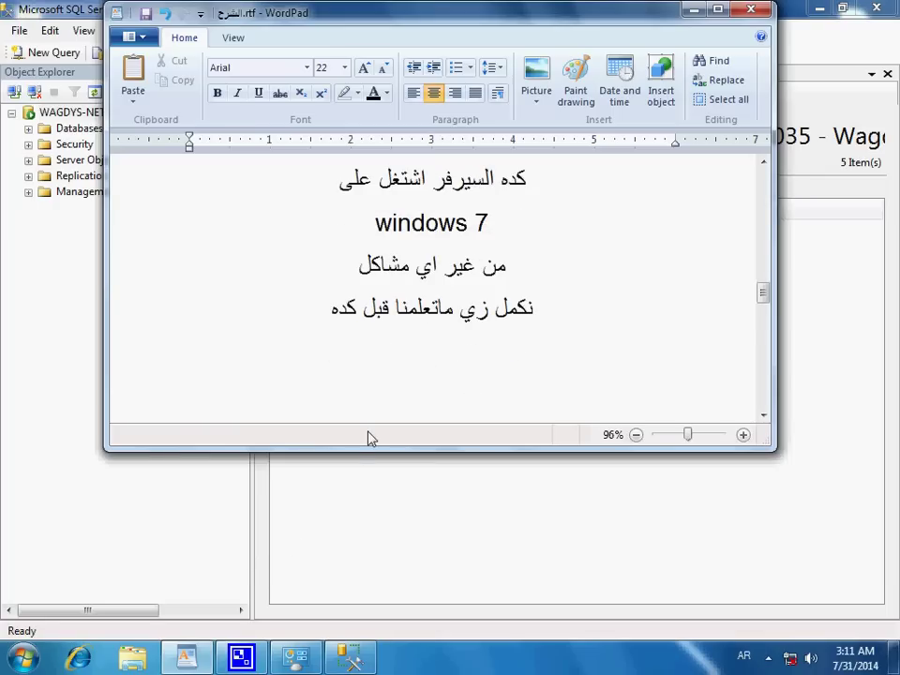
# Minimize Management Studio behind the WordPad notes and add the line "اه نسيت حاجه مهمه :D"
pyautogui.click(329, 508)
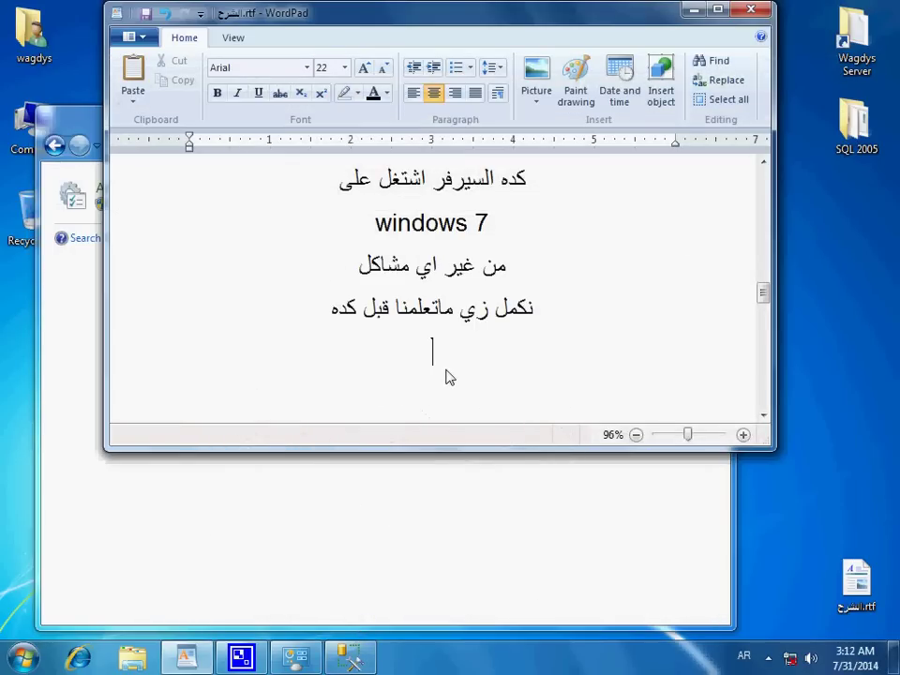
pyautogui.write('نسيت حاجه مهمه')
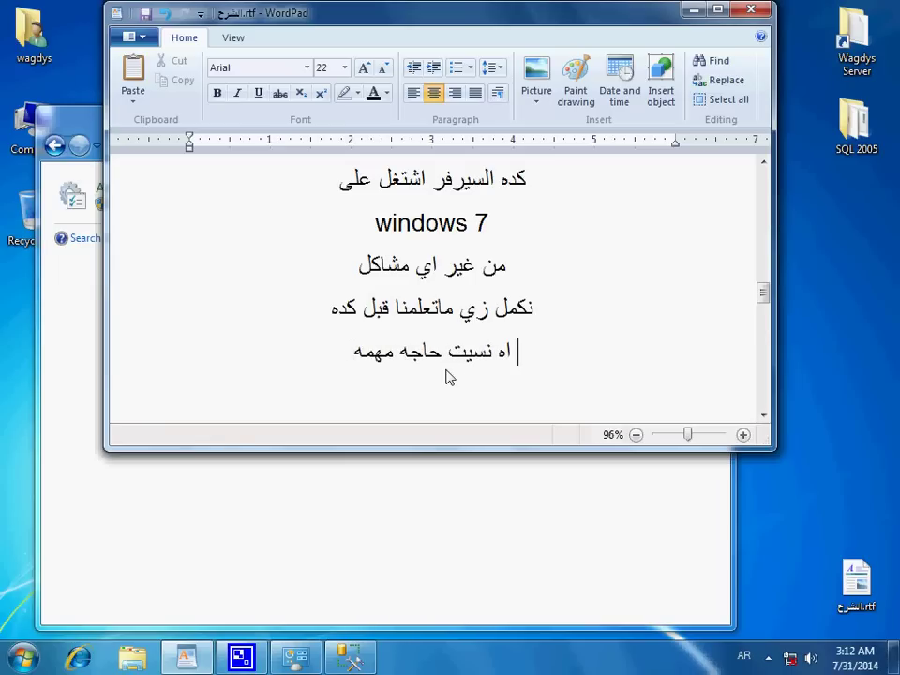
pyautogui.hotkey('alt', 'shift')
pyautogui.write(':D')
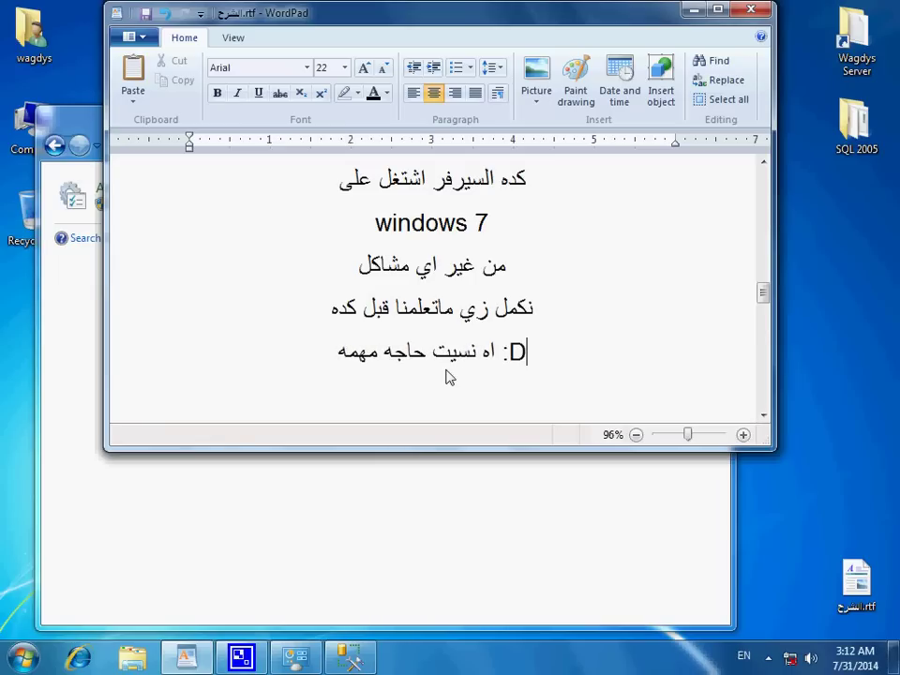
pyautogui.press('Return')
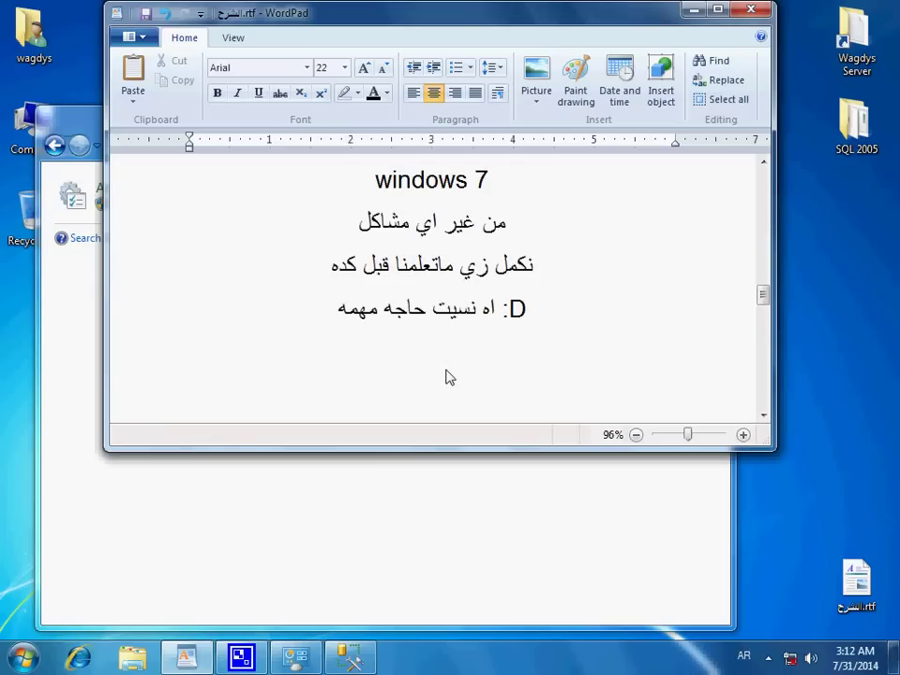
# Add the lines "نروح لل سكول 2005" and "ونعمل كده" to the notes
pyautogui.write('نروح لل سكول')
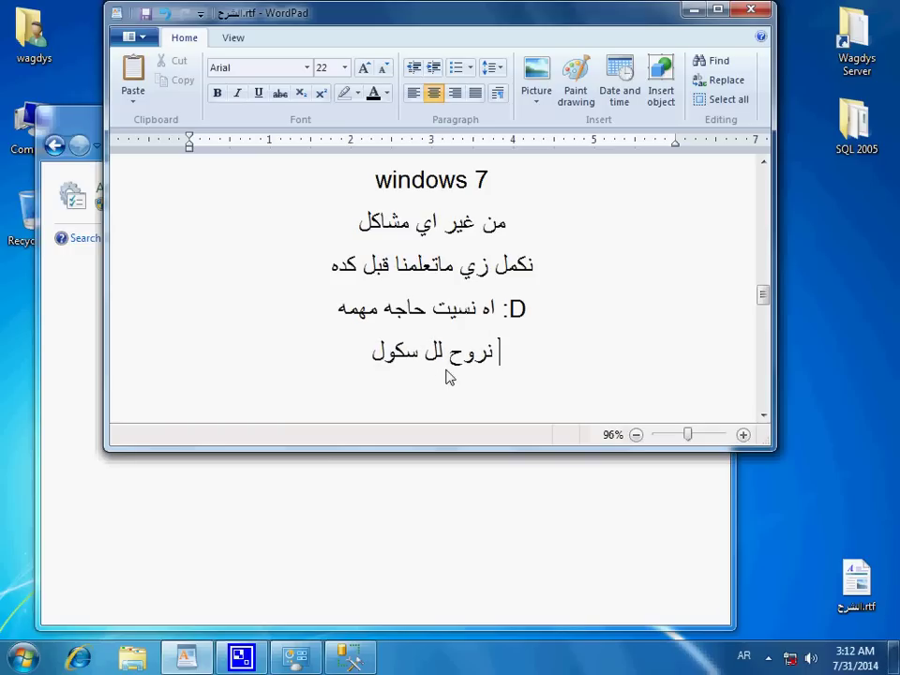
pyautogui.write('2005')
pyautogui.press('Return')
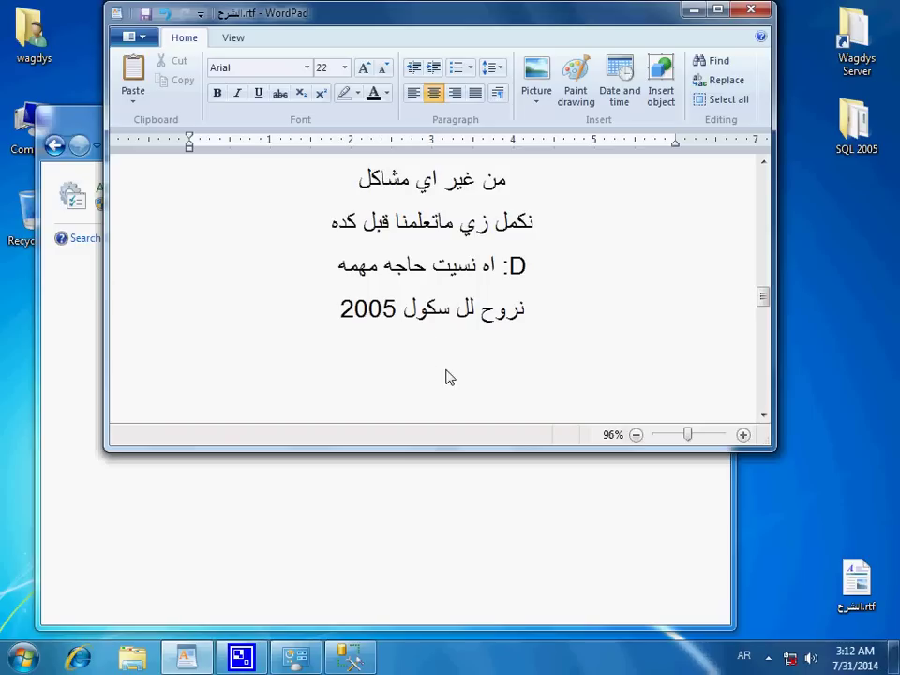
pyautogui.write('ونعمل كده')
pyautogui.press('Return')
# Switch to SQL Server Management Studio and expand the kal_db database down to its list of tables
pyautogui.hotkey('alt', 'Tab')
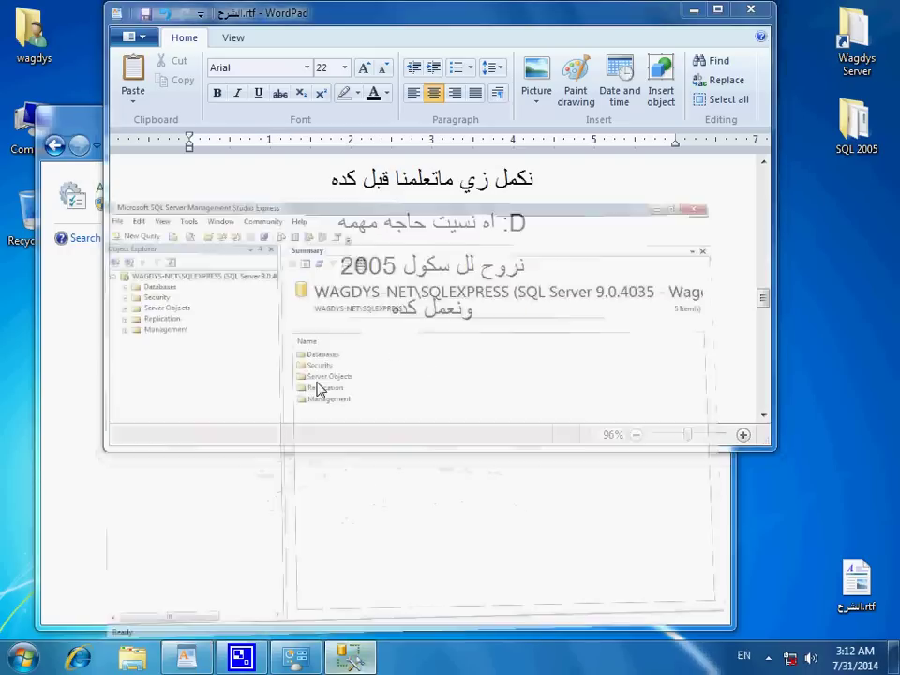
pyautogui.click(65, 131)
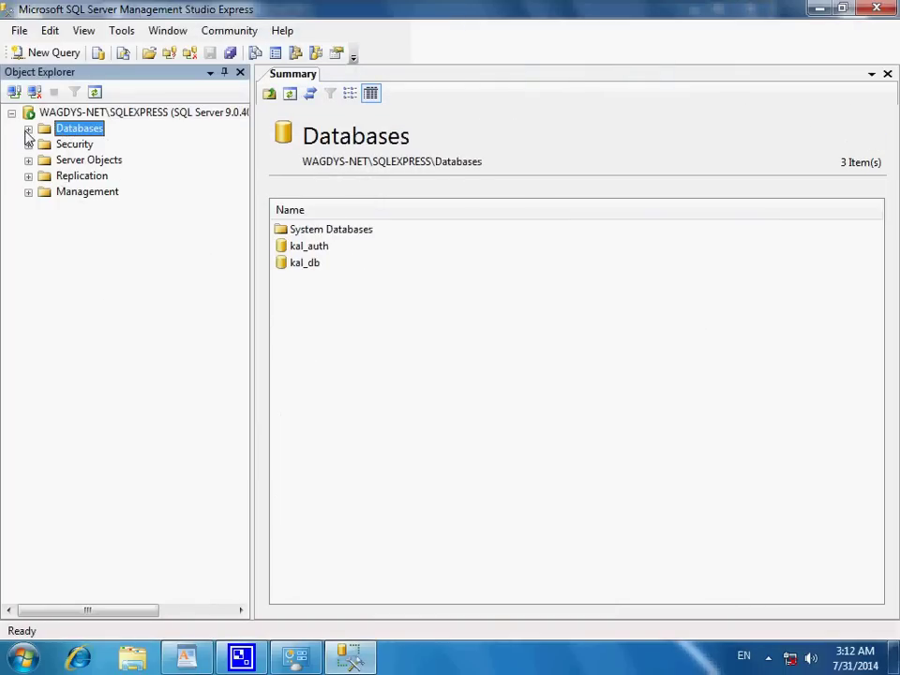
pyautogui.click(28, 130)
pyautogui.click(91, 177)
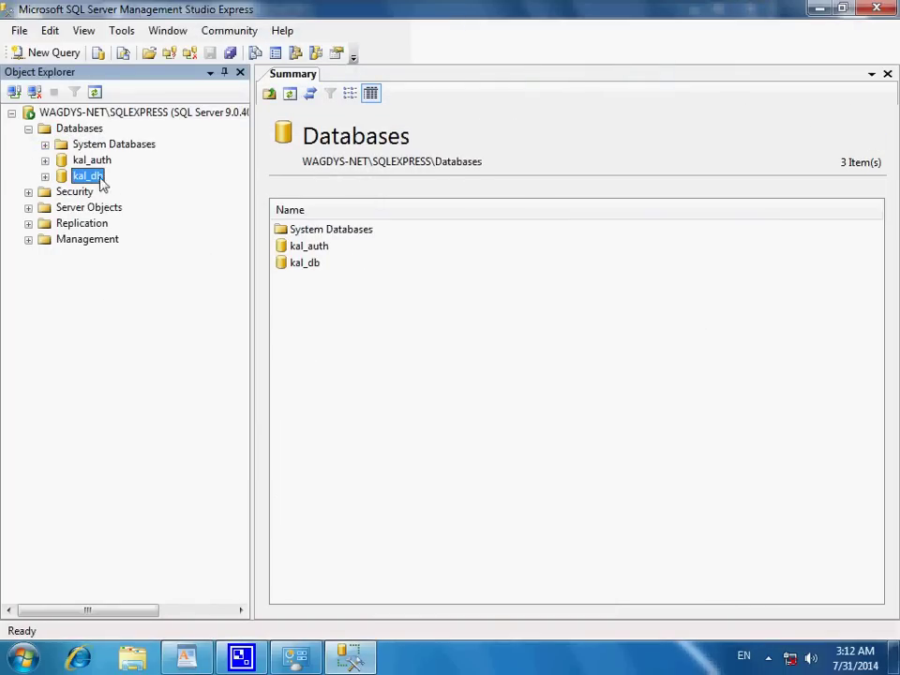
pyautogui.click(45, 177)
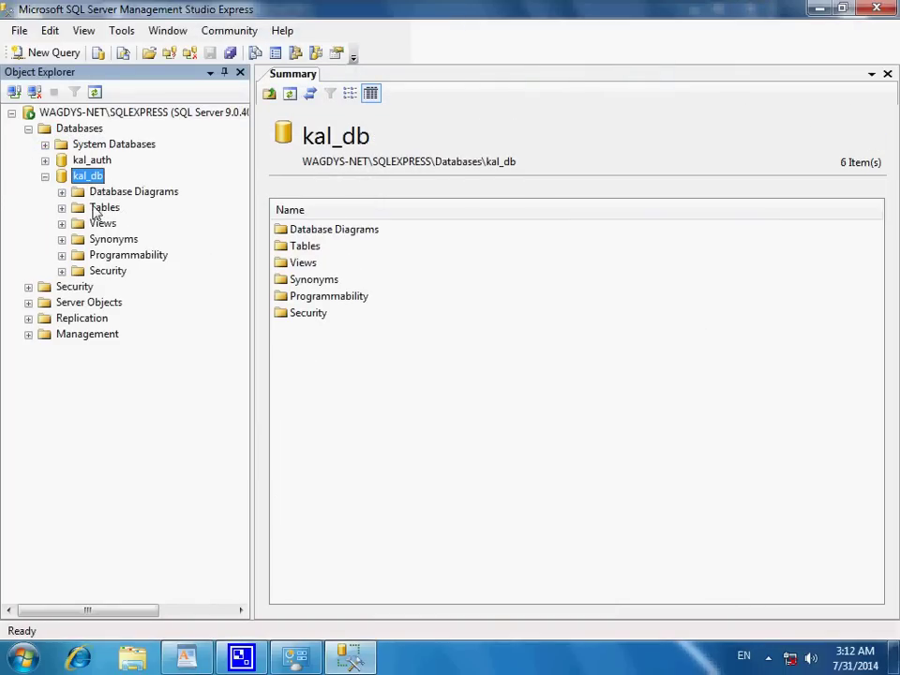
pyautogui.click(101, 209)
pyautogui.click(62, 208)
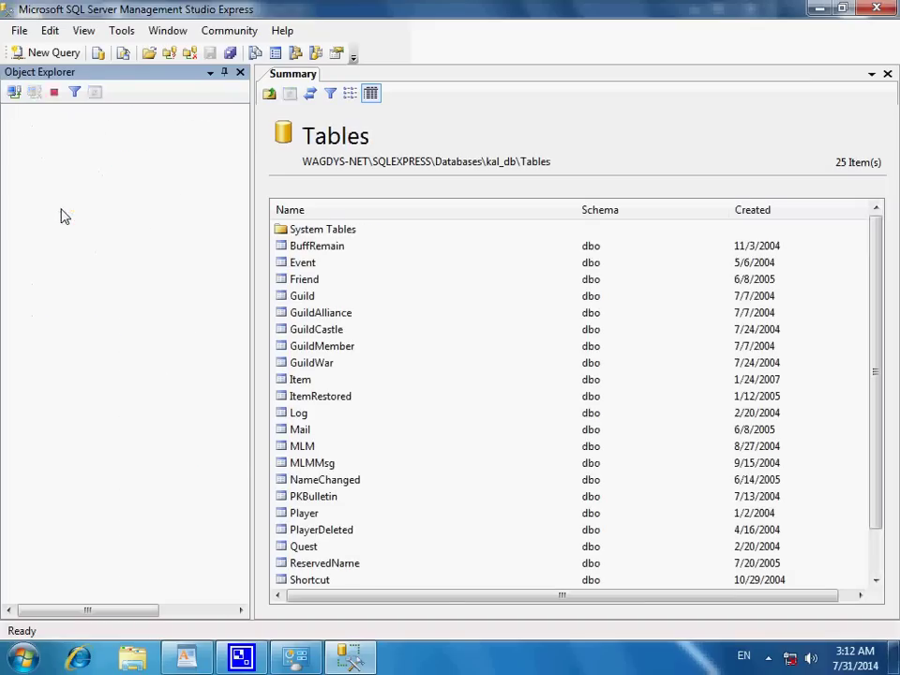
pyautogui.moveTo(242, 210); pyautogui.dragTo(238, 256)
# Copy the name of the dbo.Item table and return to the WordPad notes
pyautogui.click(134, 304)
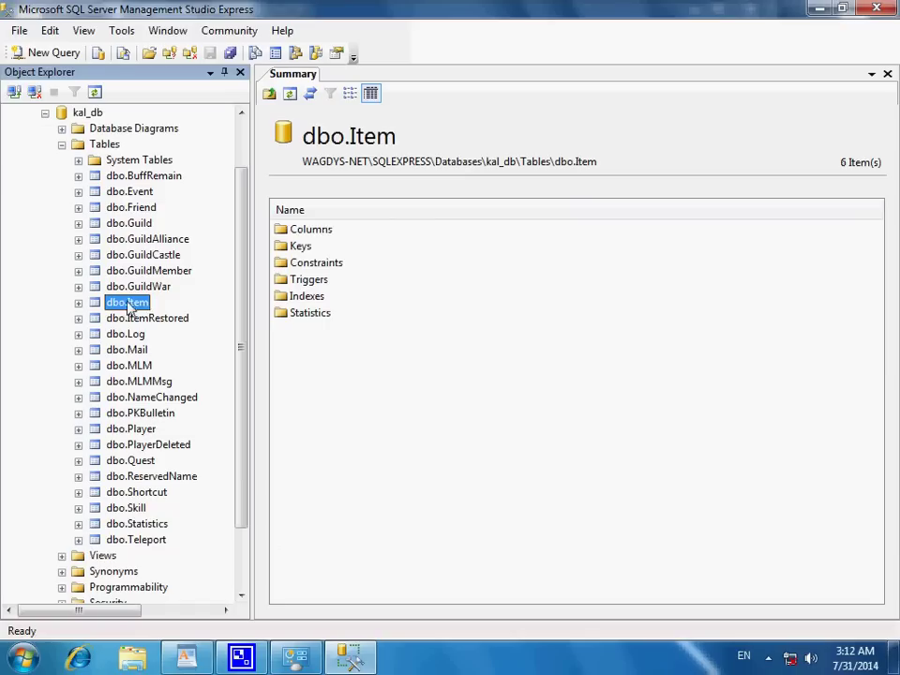
pyautogui.click(135, 304)
pyautogui.hotkey('ctrl', 'c')
pyautogui.press('Escape')
pyautogui.click(347, 660)
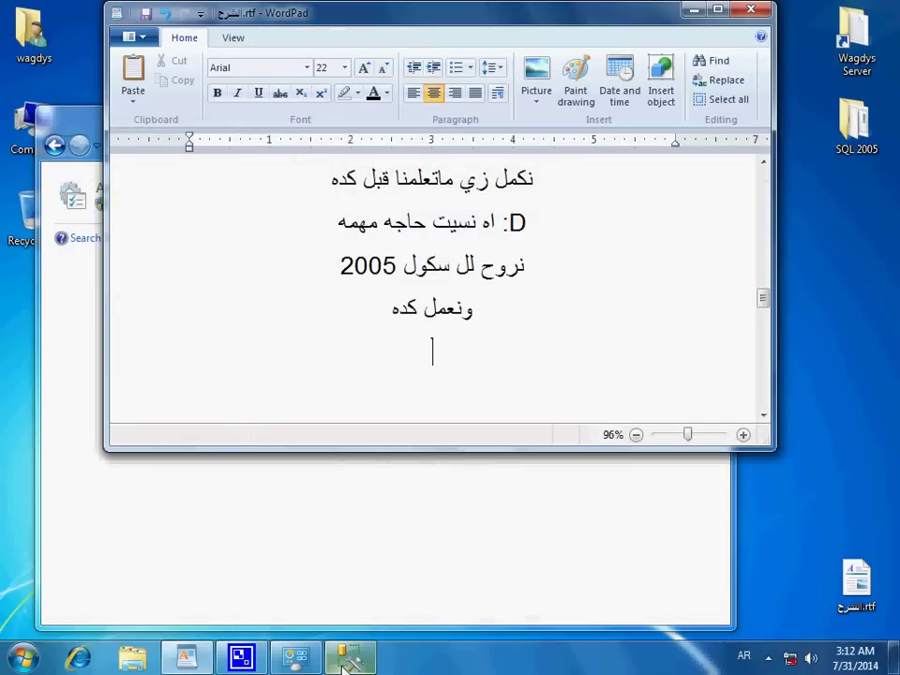
# Add the line "في ال" to the notes and paste "Item" on the line below it
pyautogui.write('ي ال')
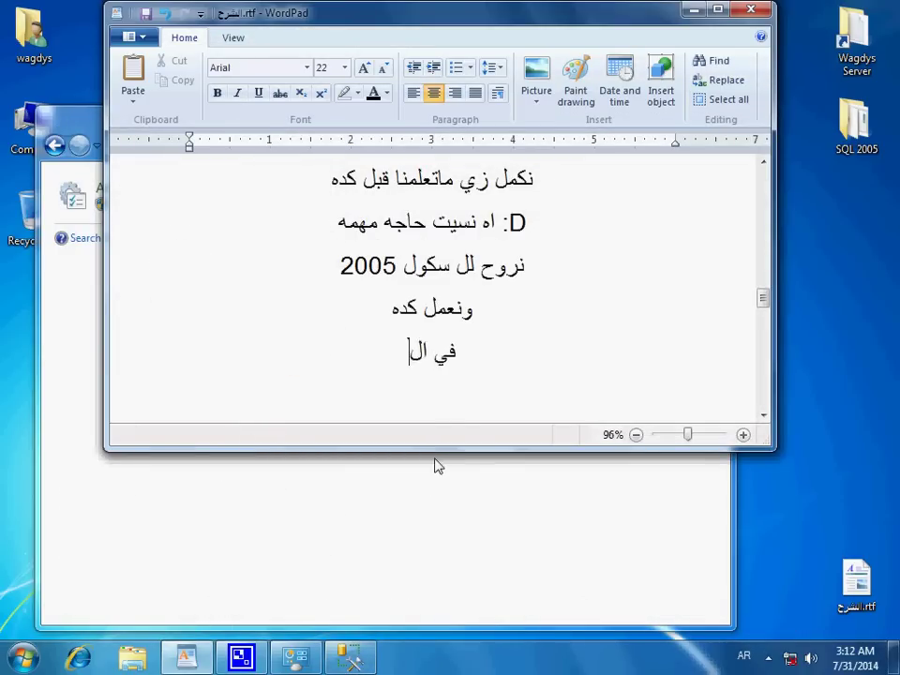
pyautogui.press('Return')
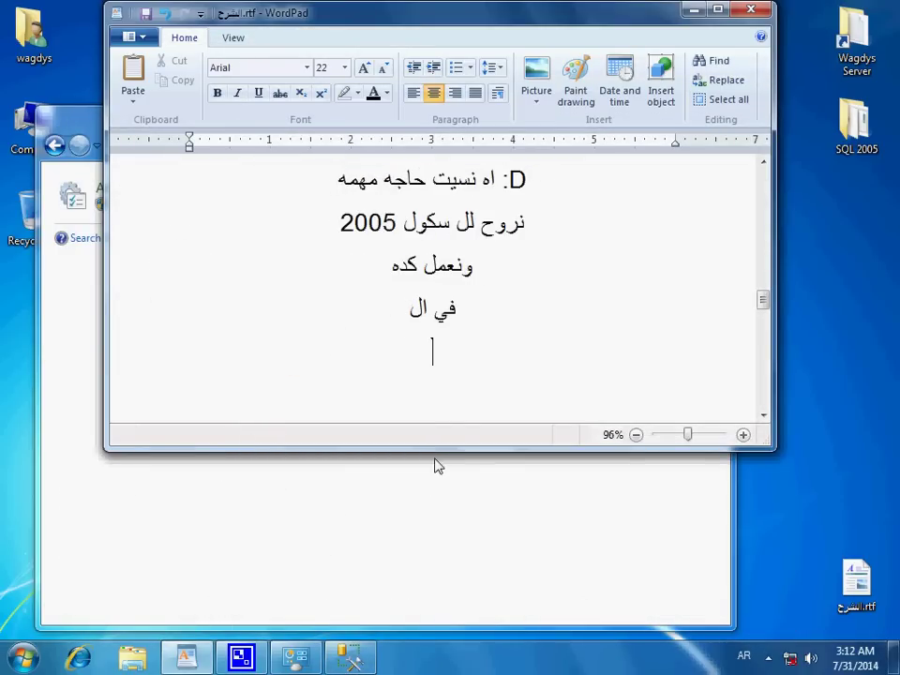
pyautogui.hotkey('ctrl', 'v')
pyautogui.press('Return')
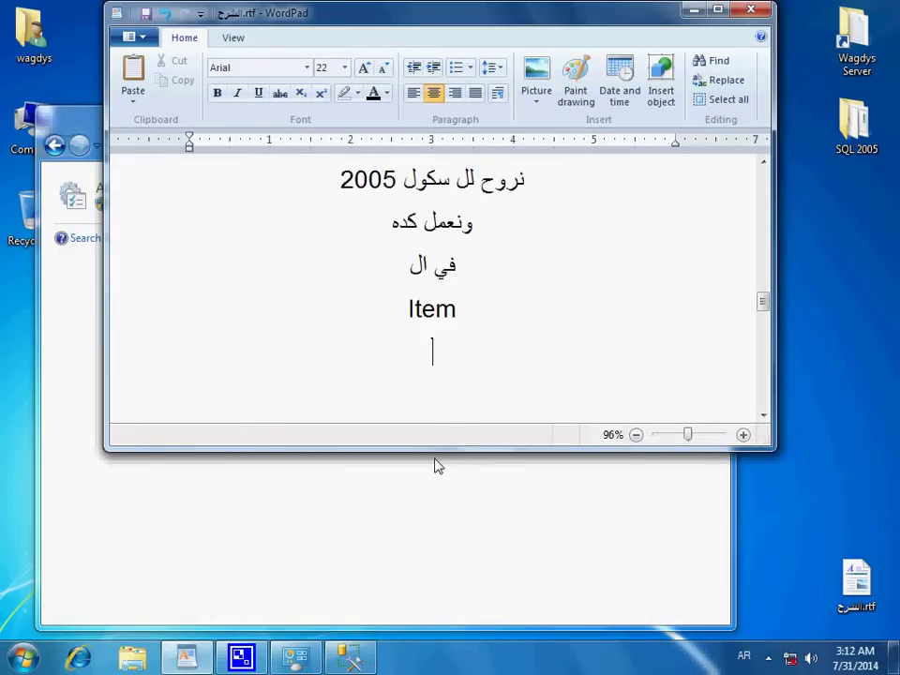
# Add the line "كليك يمين و ديزاين" to the notes
pyautogui.write('كليك')
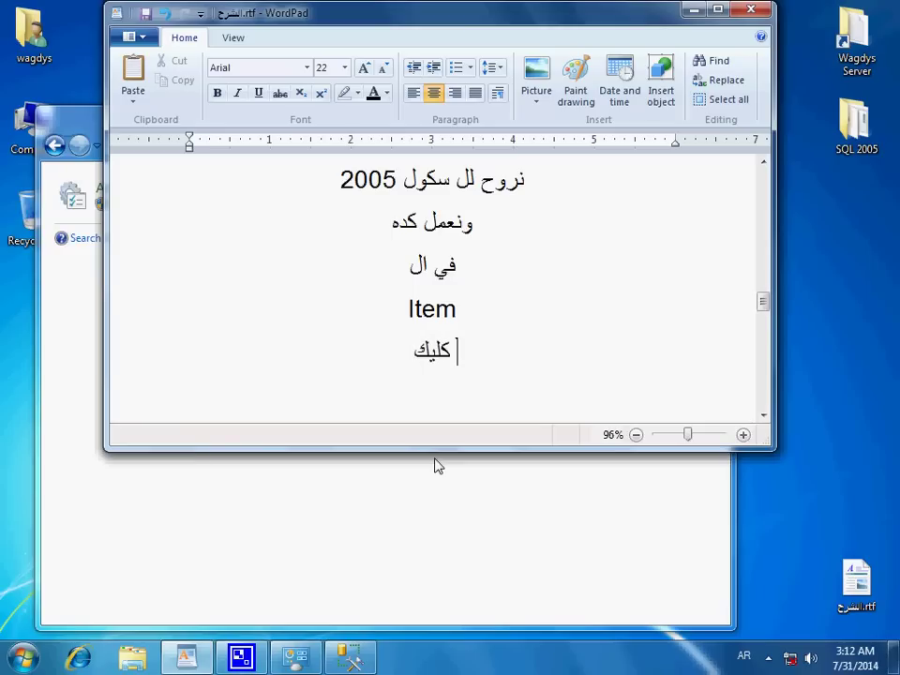
pyautogui.write(' يمين و')
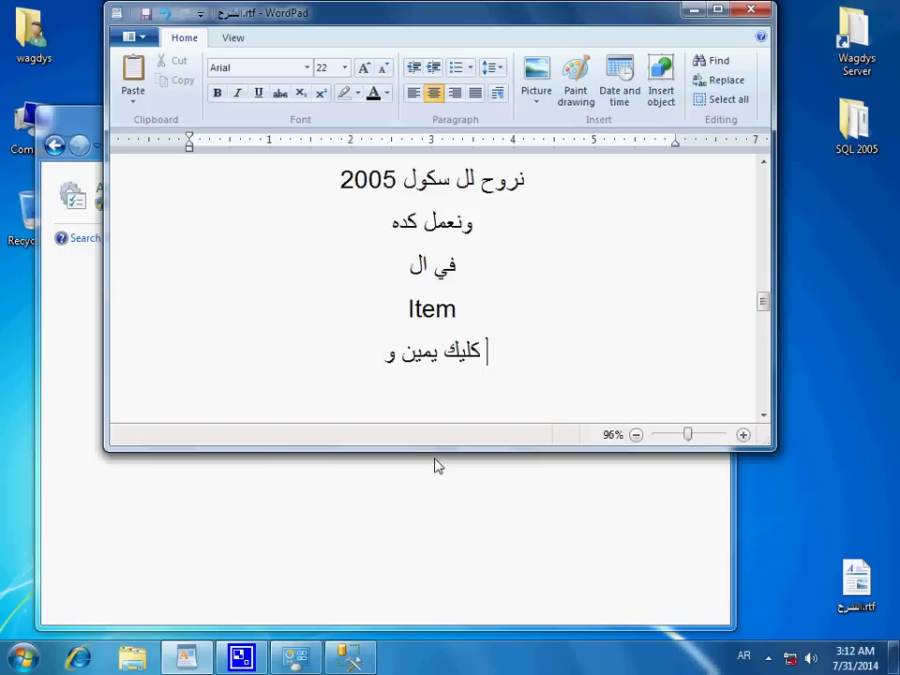
pyautogui.write(' دي')
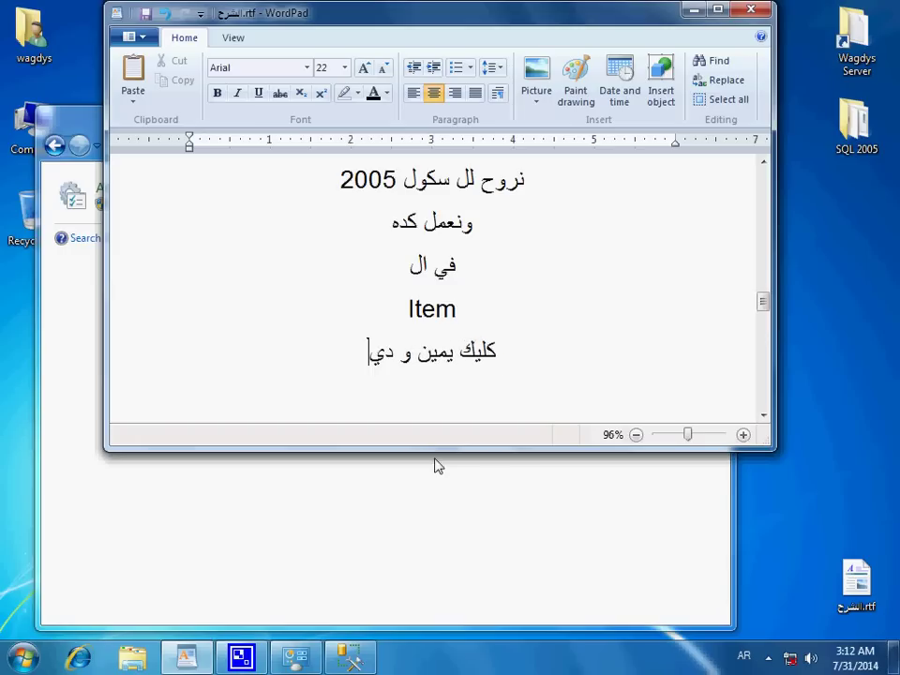
pyautogui.write('زاين')
pyautogui.press('Return')
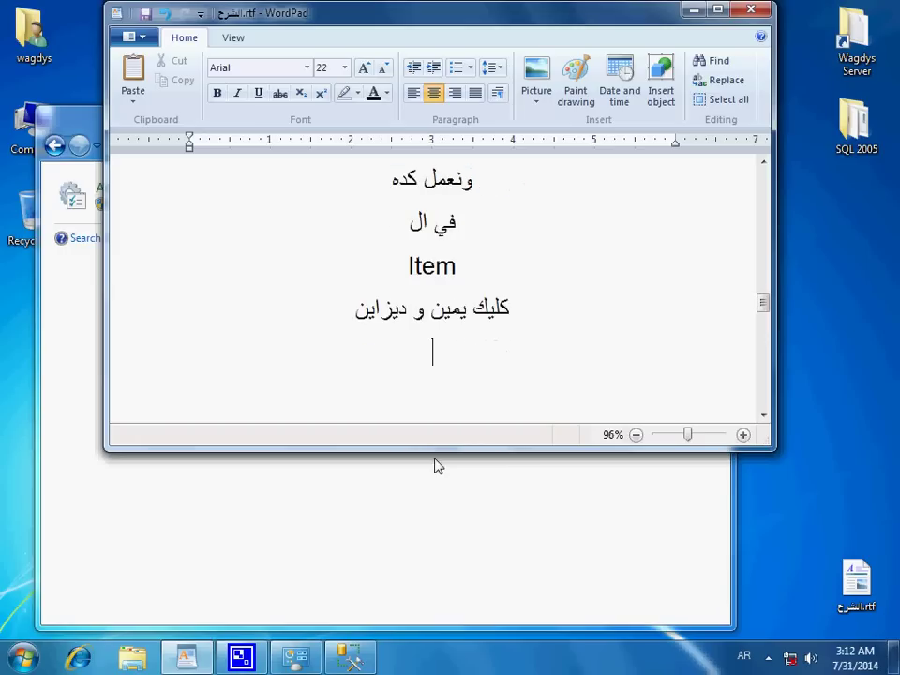
# Switch to Management Studio and open the dbo.Item table in design view
pyautogui.hotkey('alt', 'Tab')
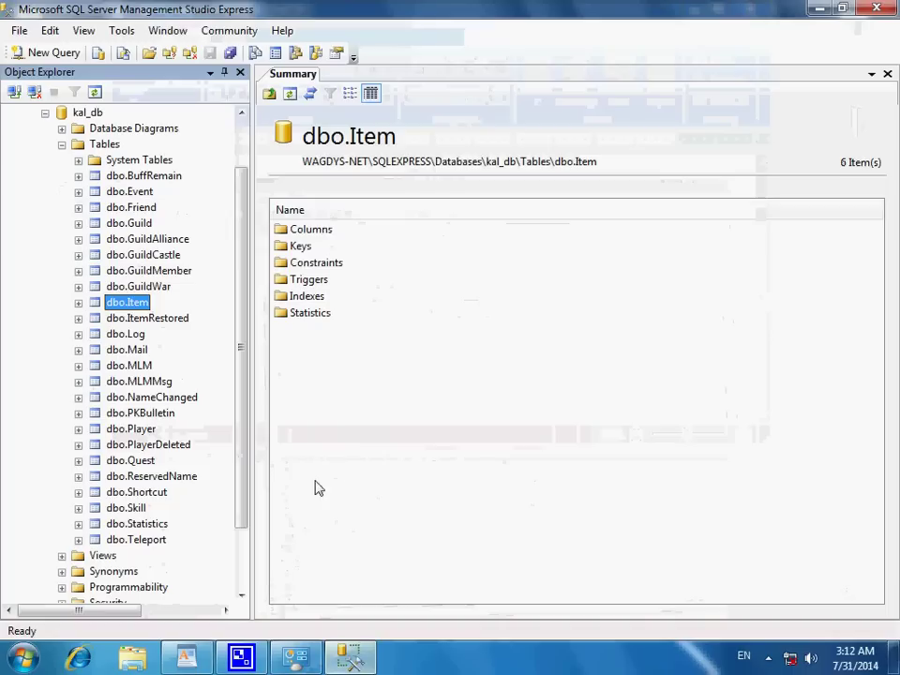
pyautogui.rightClick(139, 303)
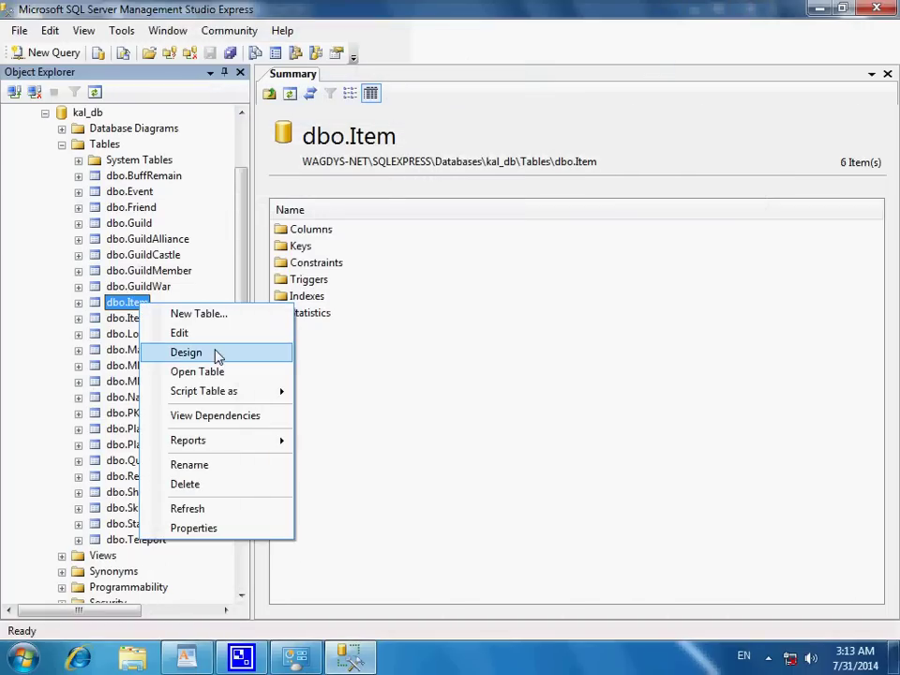
pyautogui.click(216, 357)
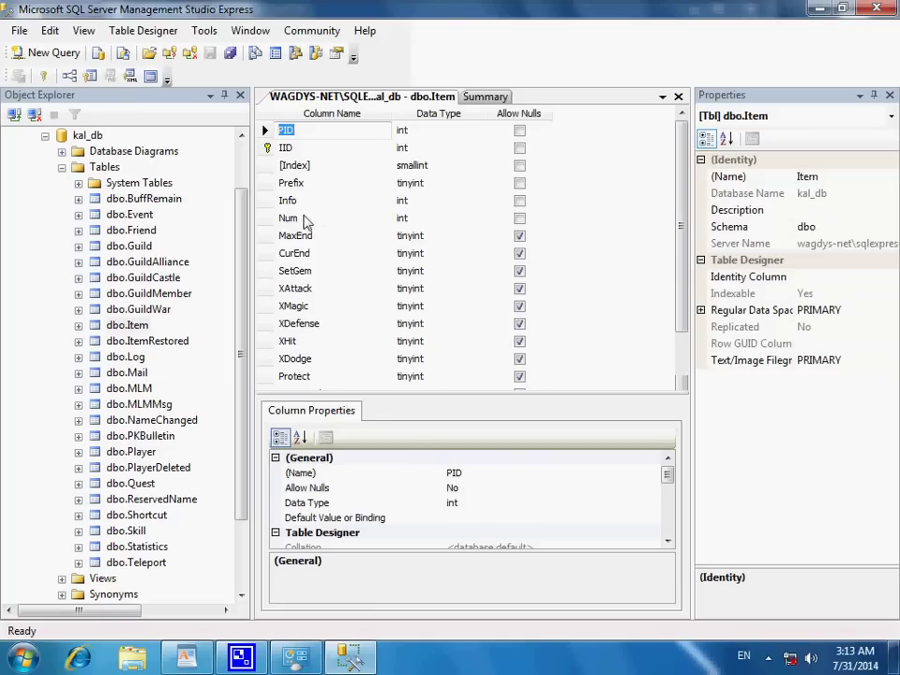
# Return to the WordPad notes and add the lines "ونعلم صح قدام ال" and "info"
pyautogui.click(193, 659)
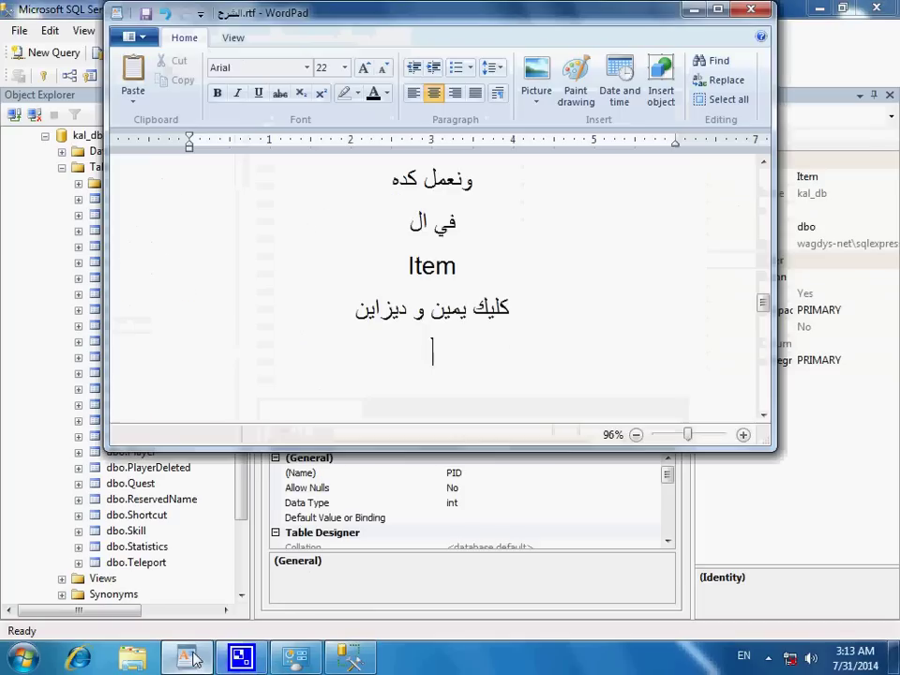
pyautogui.press('Return')
pyautogui.write('ونعلم')
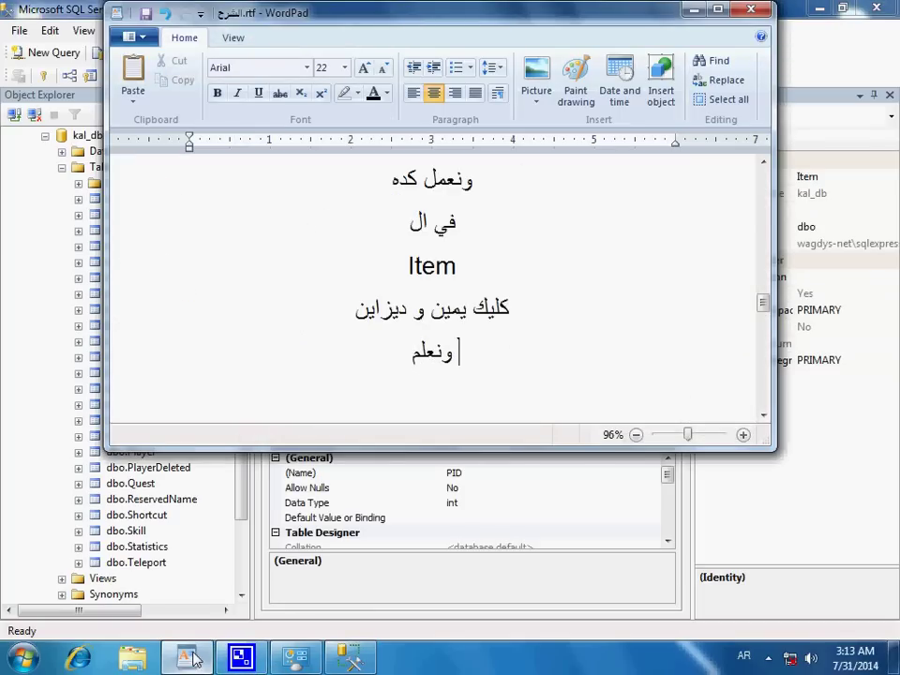
pyautogui.write(' صح قدام')
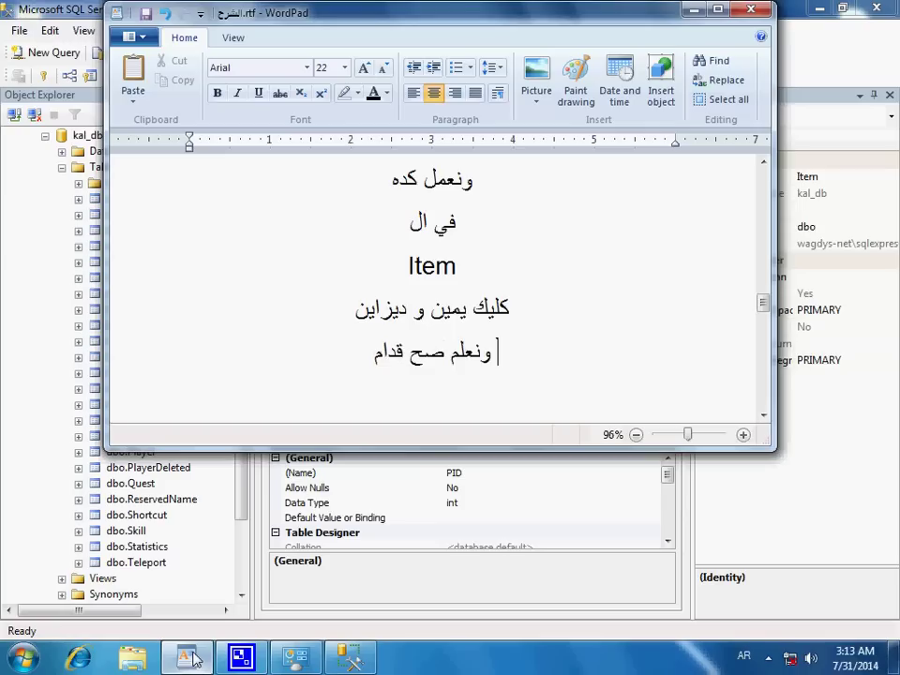
pyautogui.write(' ال')
pyautogui.press('Return')
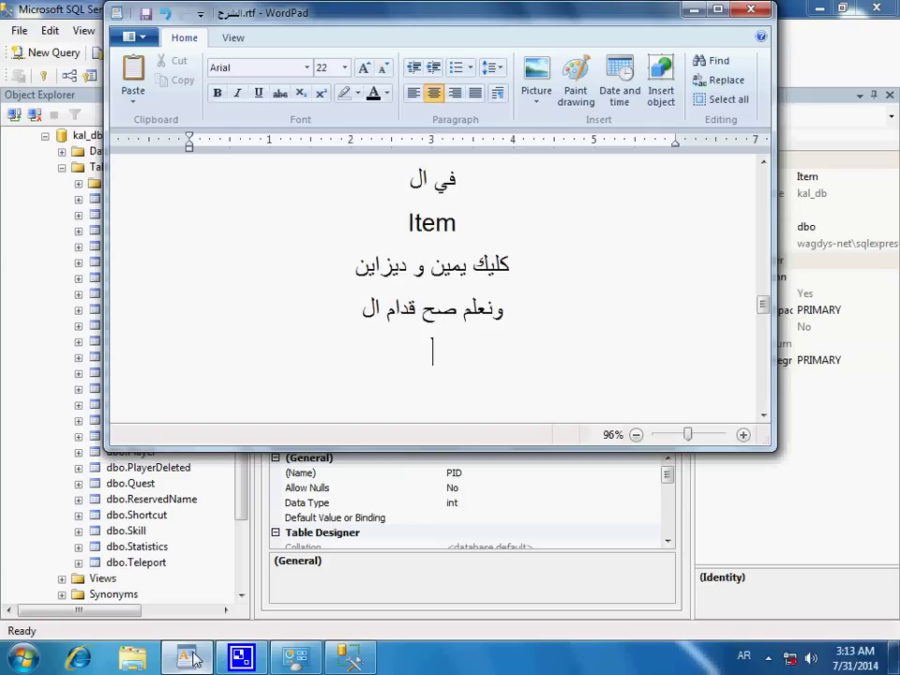
pyautogui.write('info')
pyautogui.press('Return')
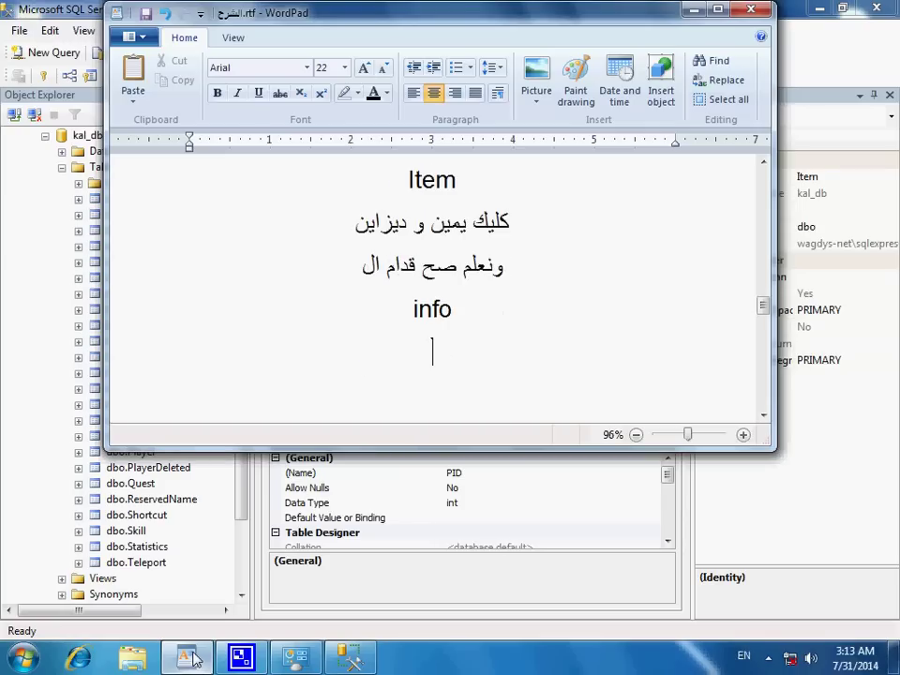
# Allow nulls for the Info column of the dbo.Item table and close its design, saving the change
pyautogui.click(190, 658)
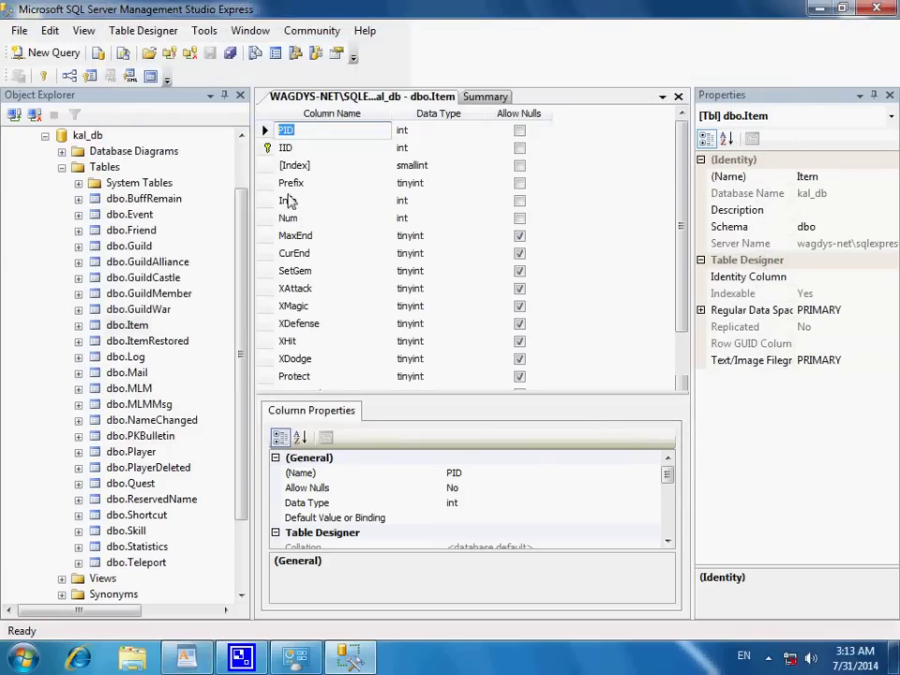
pyautogui.click(520, 201)
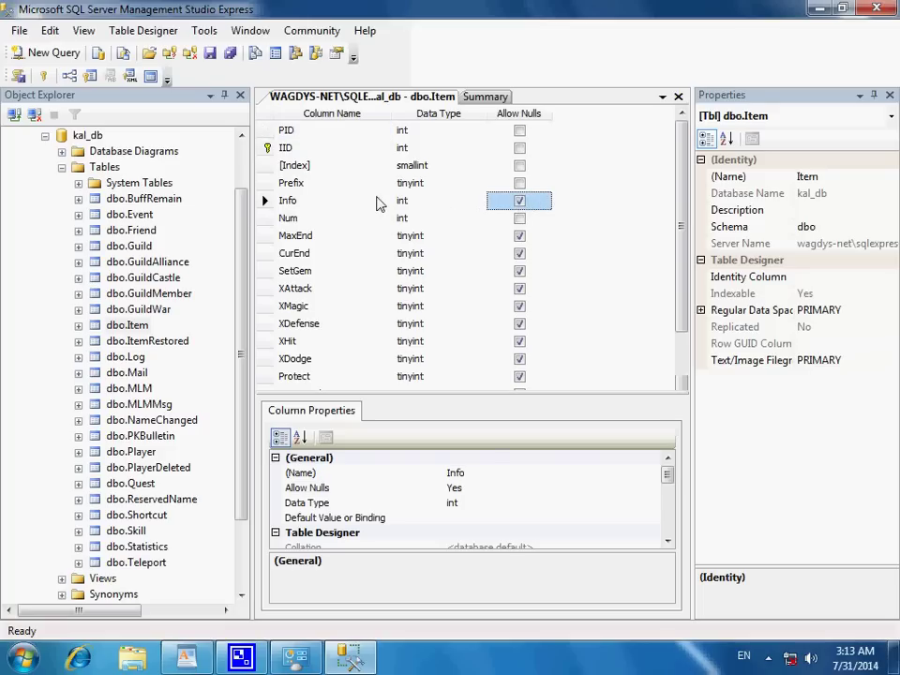
pyautogui.click(678, 97)
pyautogui.click(430, 433)
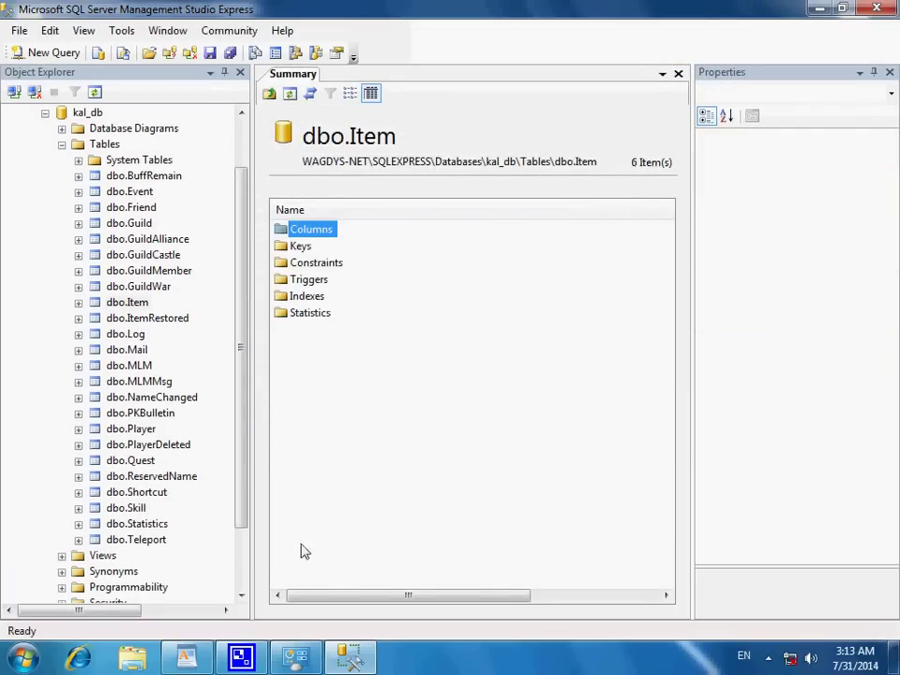
# Close Management Studio and the Control Panel window, and add the line "بس كده" to the WordPad notes
pyautogui.click(878, 13)
pyautogui.click(710, 113)
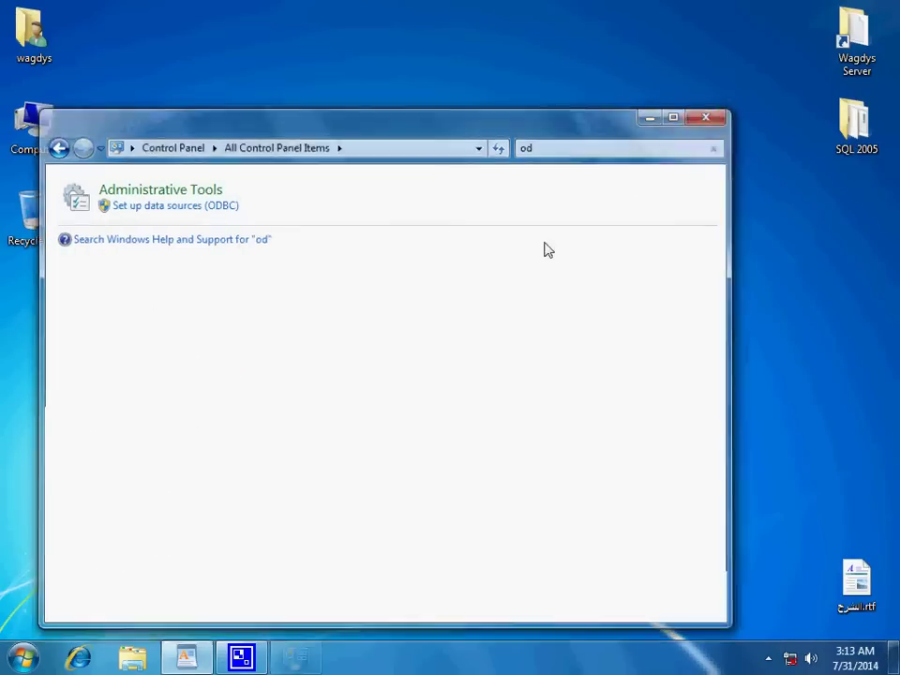
pyautogui.hotkey('alt', 'Tab')
pyautogui.press('Return')
pyautogui.write('بس كده')
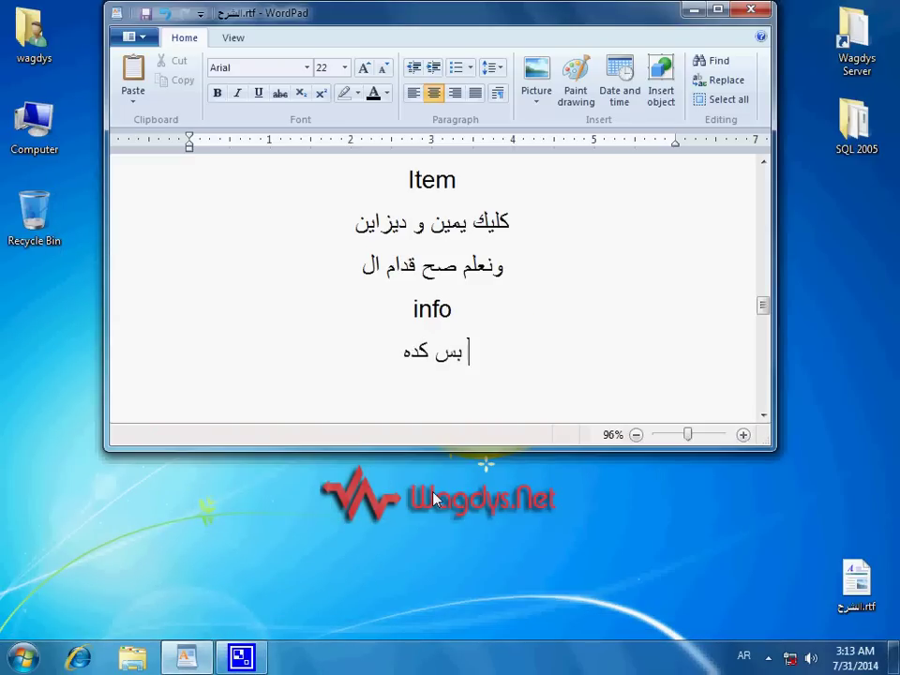
pyautogui.press('Return')
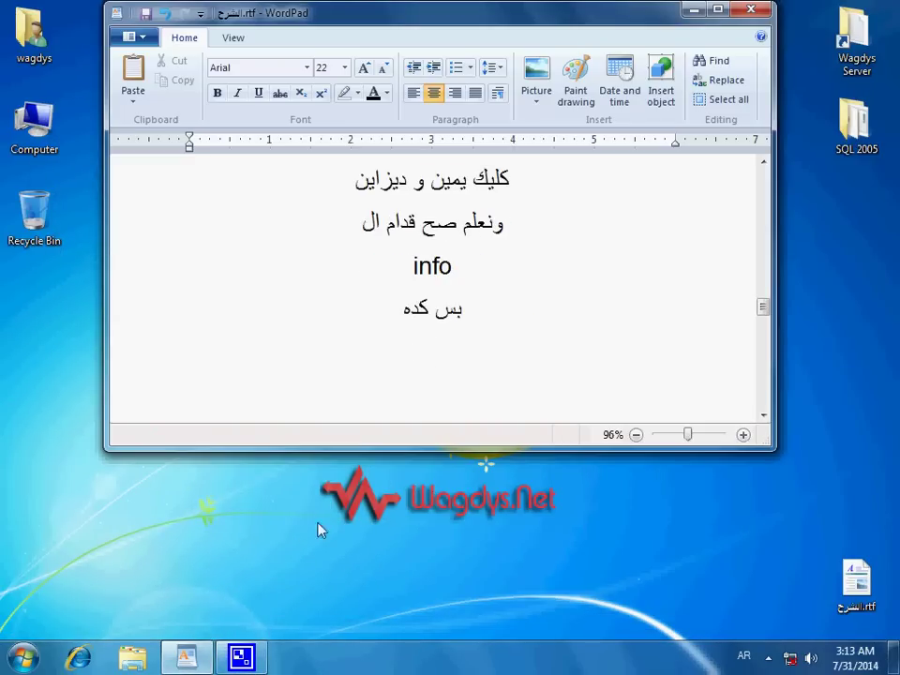
# Add the line "نجرب ندخل السيرفر" to the notes
pyautogui.moveTo(204, 649)
pyautogui.write('ن')
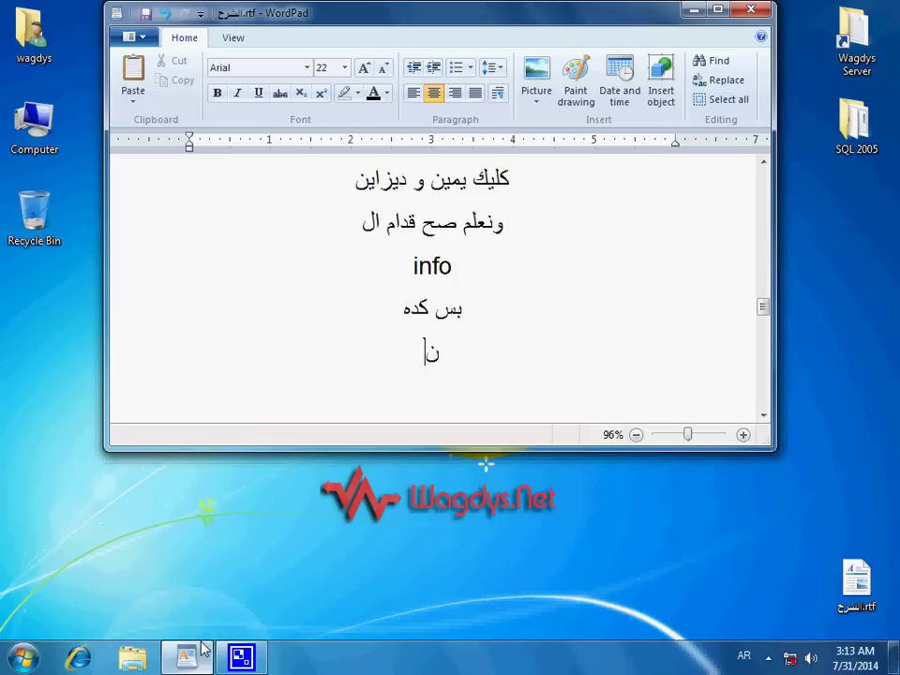
pyautogui.write('جرب ندخل السيرفر')
pyautogui.press('Return')
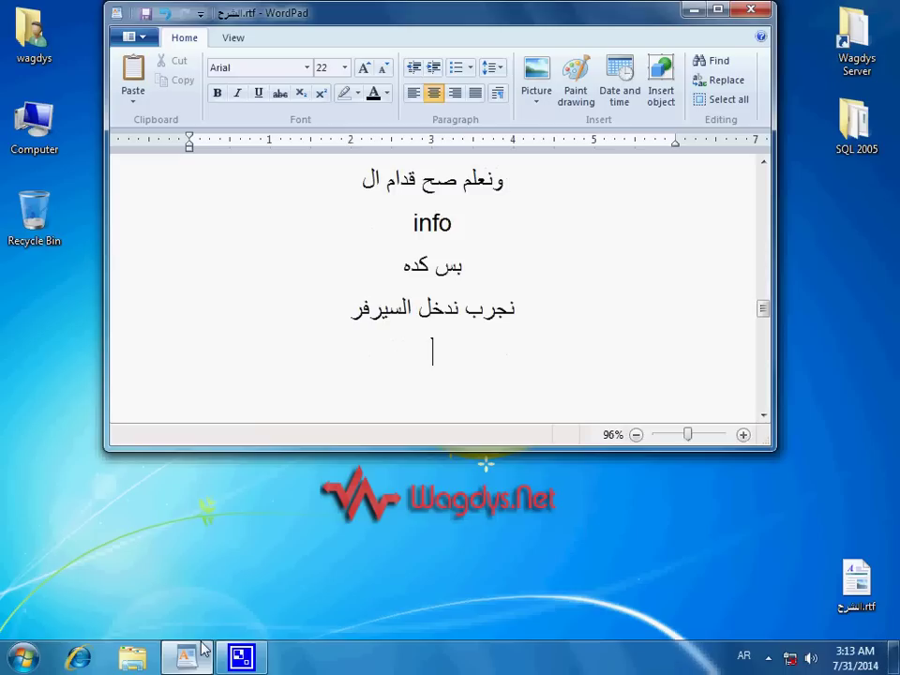
# Minimize WordPad and start KOAM.exe from the KOAM (account maker) folder of Server Tools 2.1 inside the kal tools folder
pyautogui.click(192, 655)
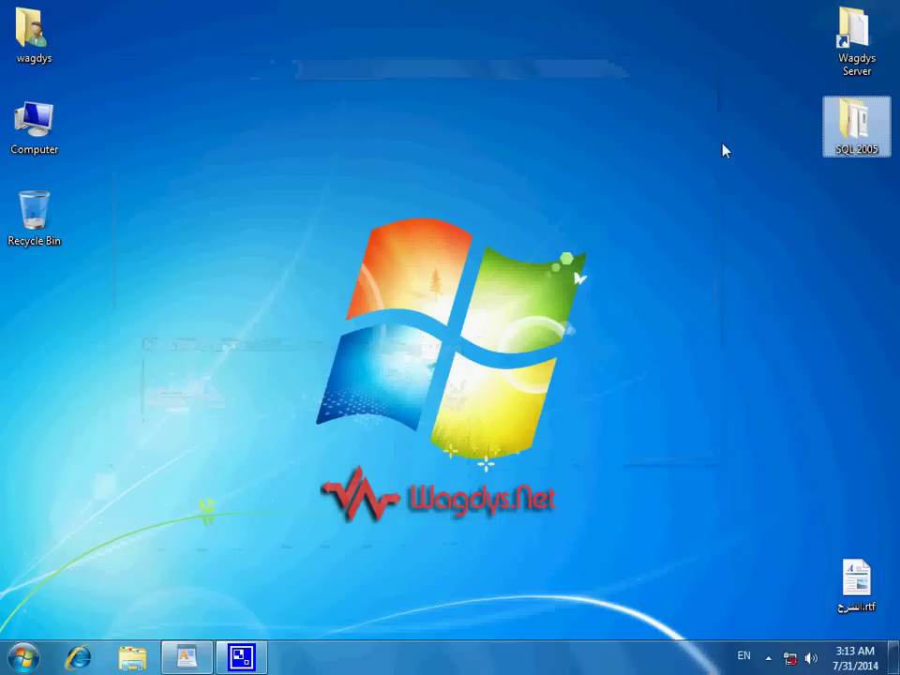
pyautogui.doubleClick(849, 62)
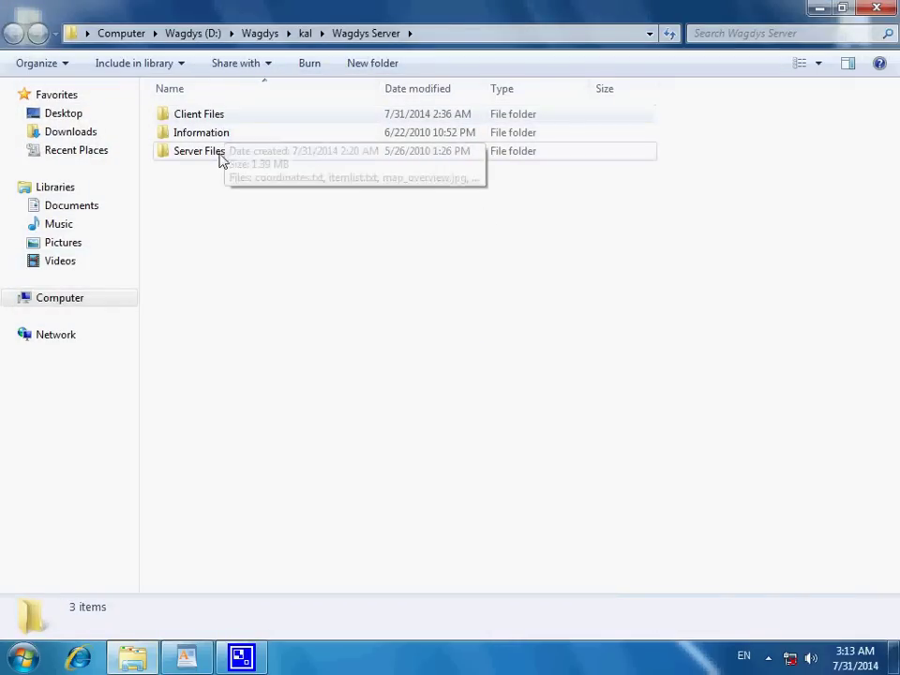
pyautogui.click(220, 157)
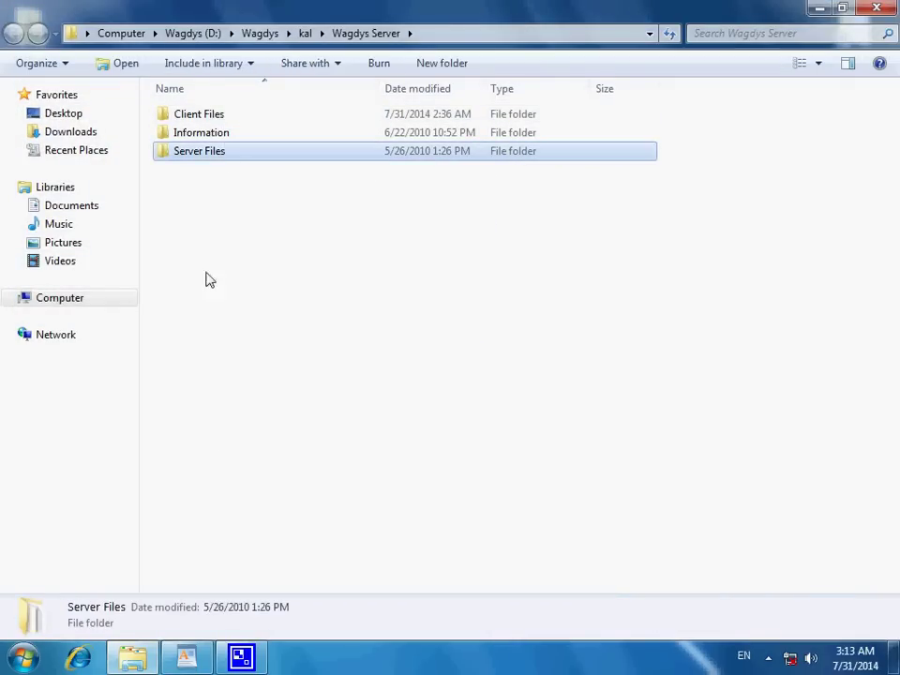
pyautogui.click(306, 33)
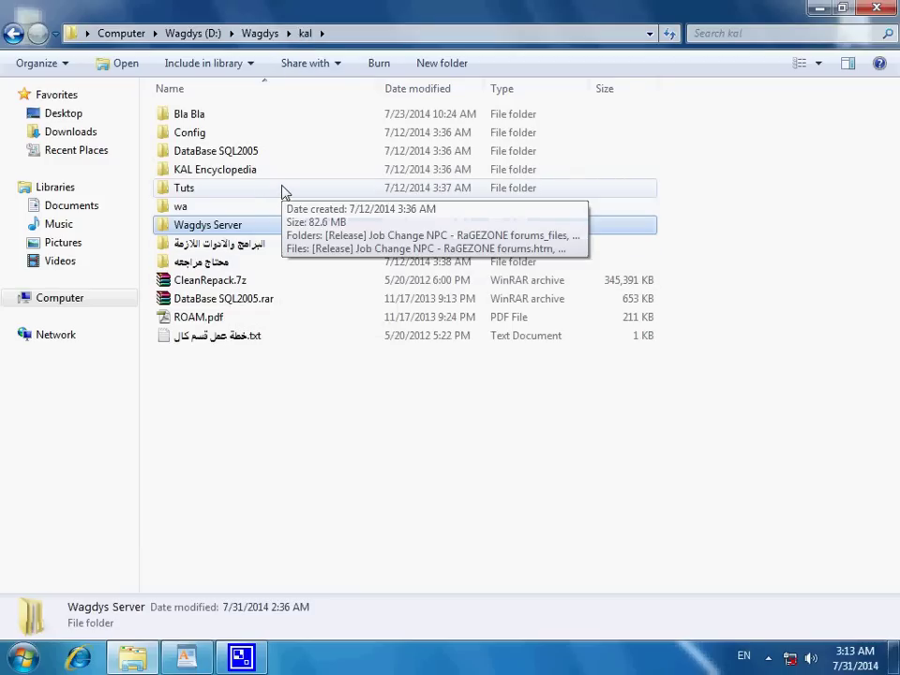
pyautogui.click(208, 340)
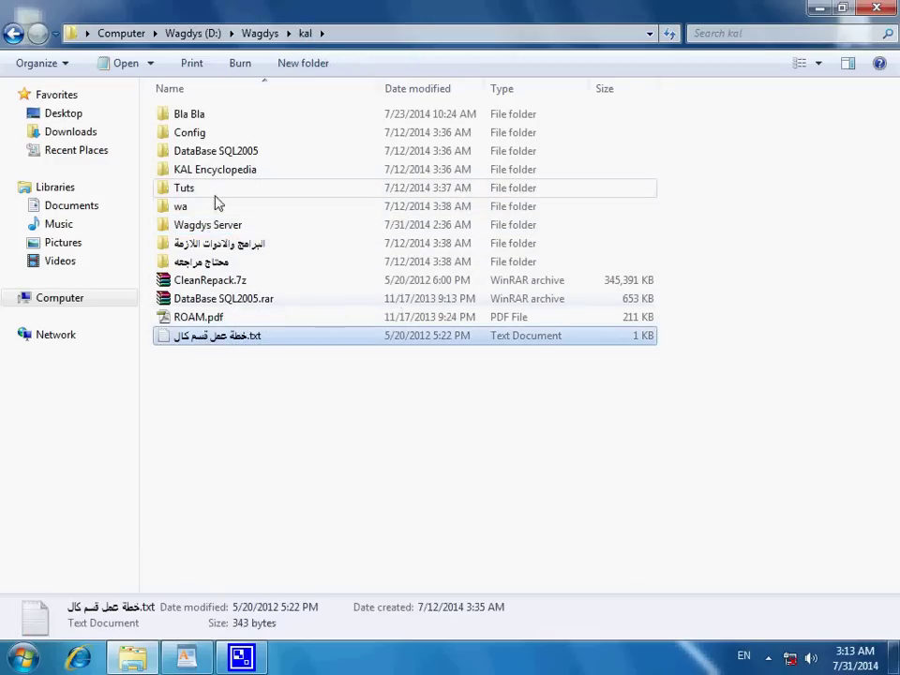
pyautogui.doubleClick(211, 243)
pyautogui.click(190, 133)
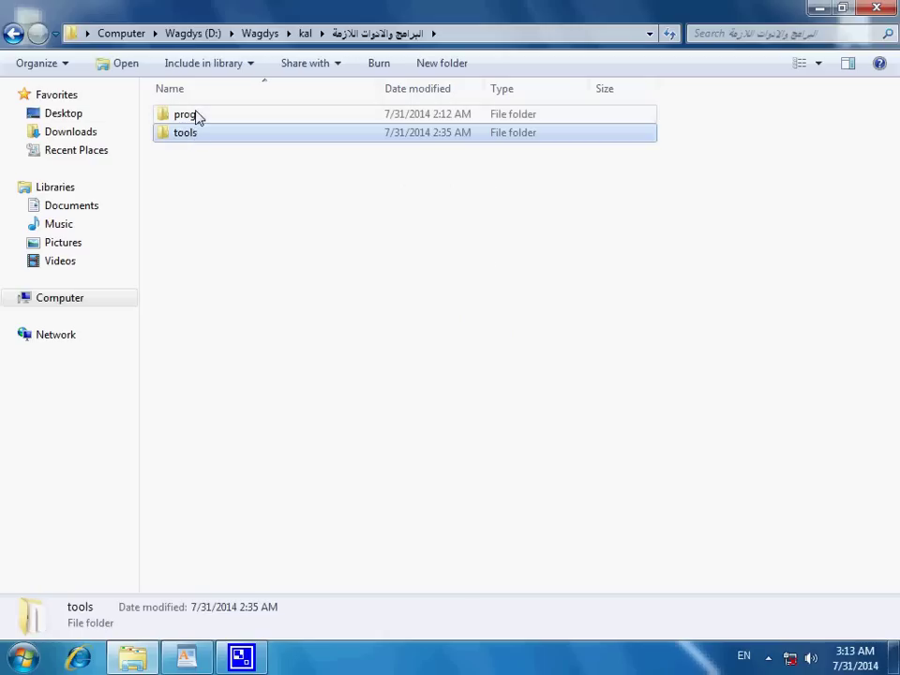
pyautogui.doubleClick(194, 137)
pyautogui.doubleClick(225, 137)
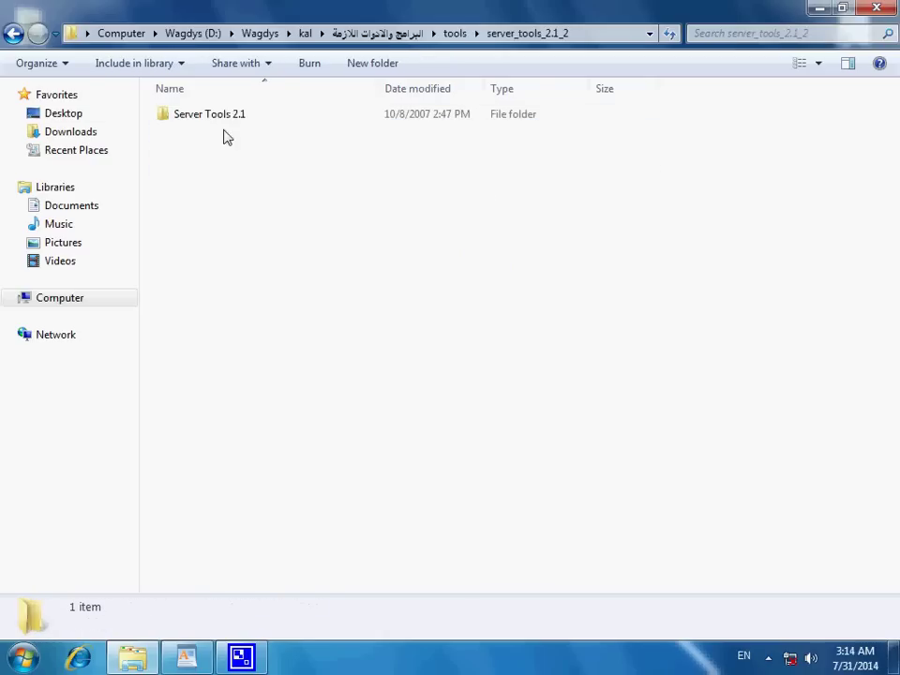
pyautogui.doubleClick(225, 120)
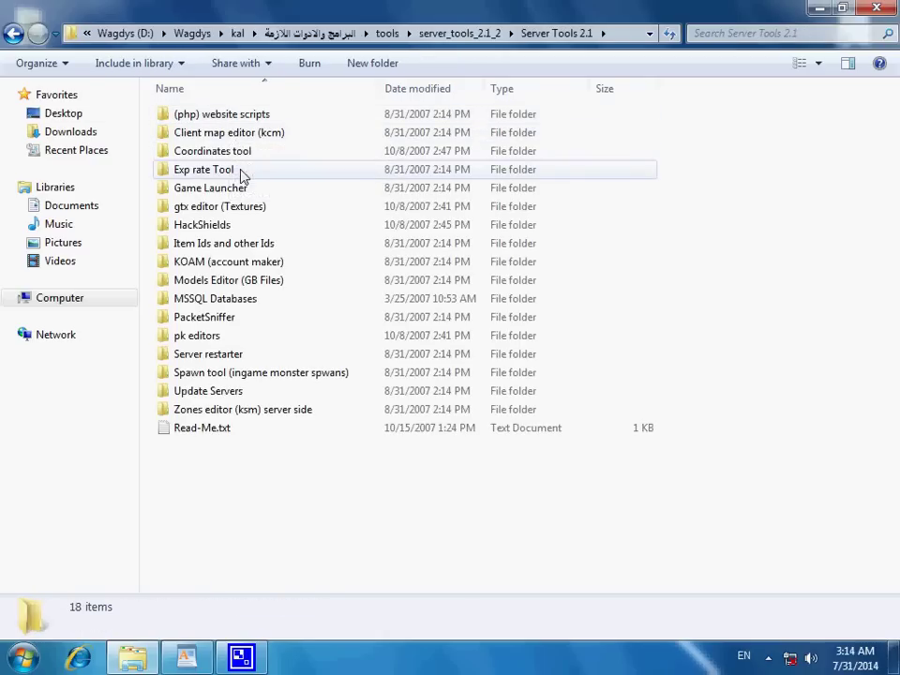
pyautogui.click(206, 263)
pyautogui.doubleClick(200, 116)
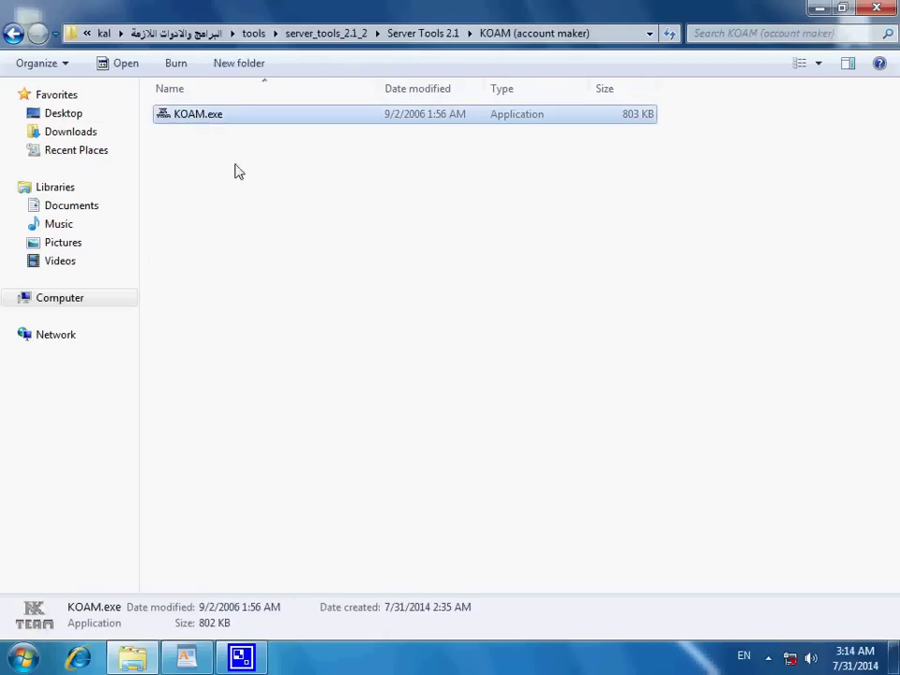
# Add a game account by filling in its ID and password, and close the account manager and its folder window
pyautogui.click(670, 192)
pyautogui.write('1')
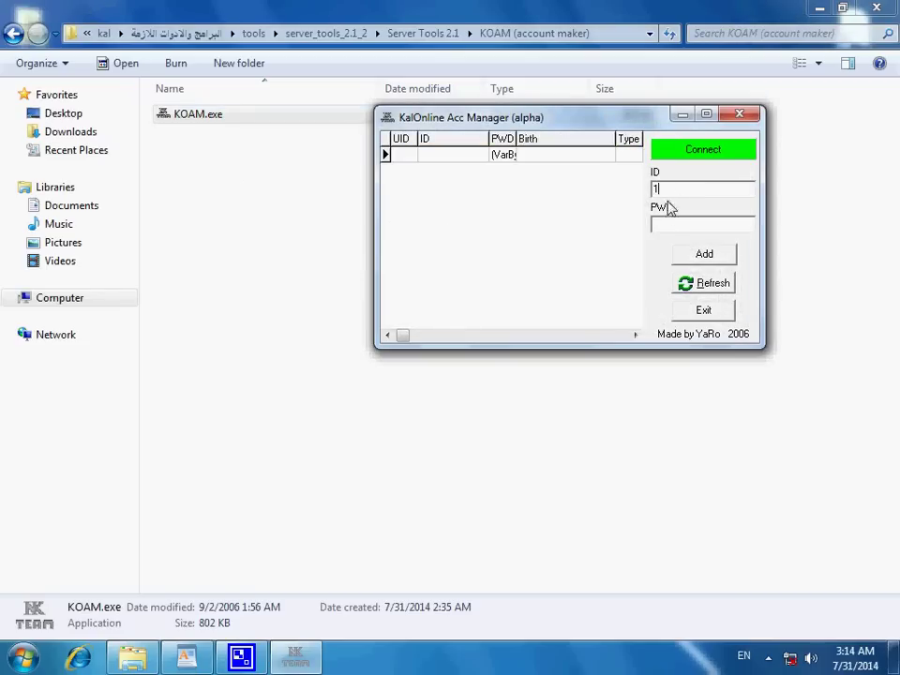
pyautogui.click(695, 253)
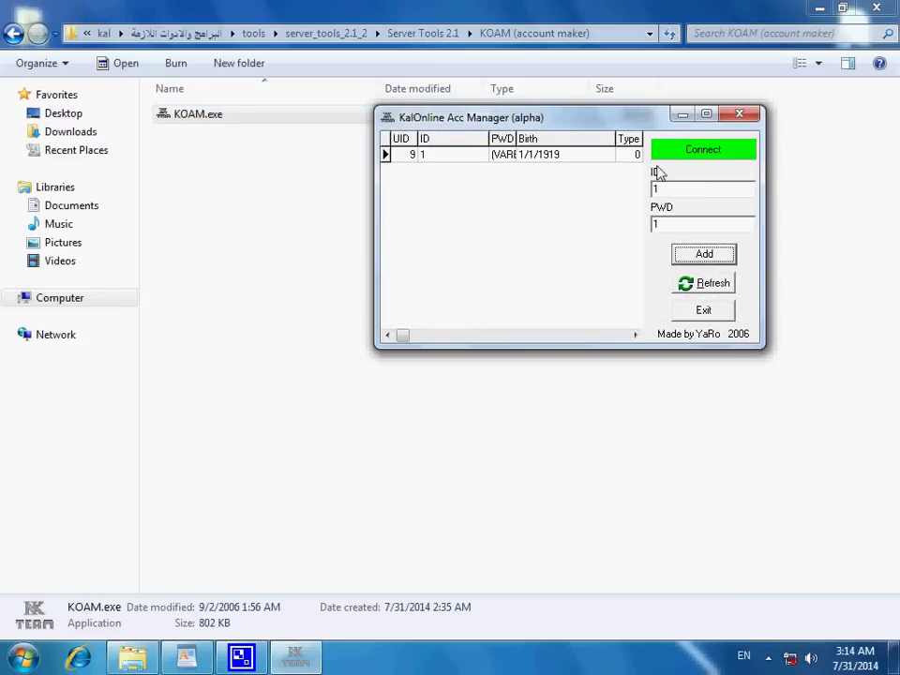
pyautogui.click(735, 117)
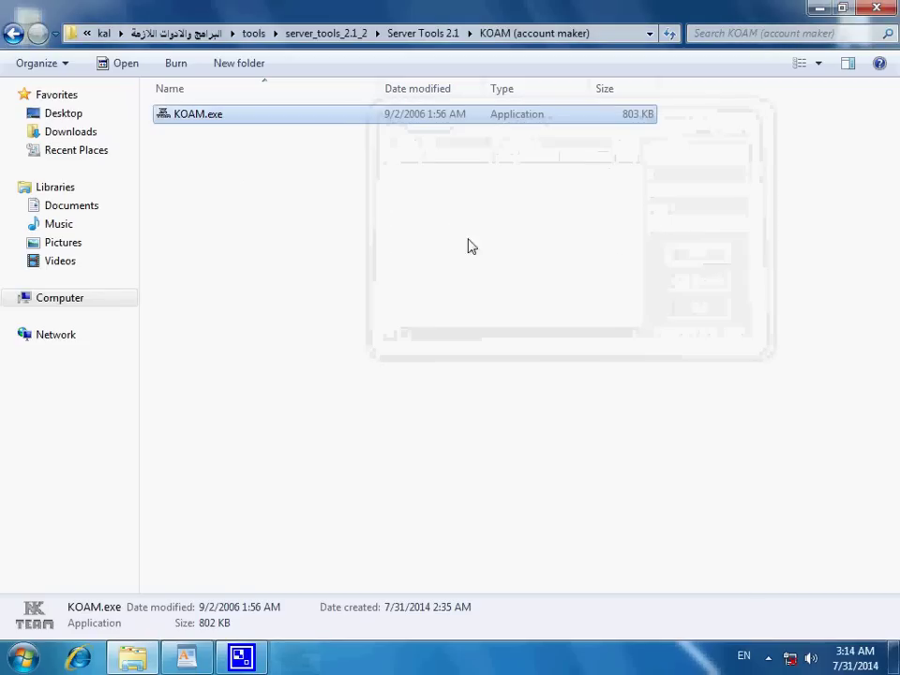
pyautogui.click(894, 8)
# Start AuthServer - 1.exe and DBServer - 2.exe from Server Files in the Wagdys Server folder, hiding the file preview and minimizing the database server
pyautogui.doubleClick(854, 34)
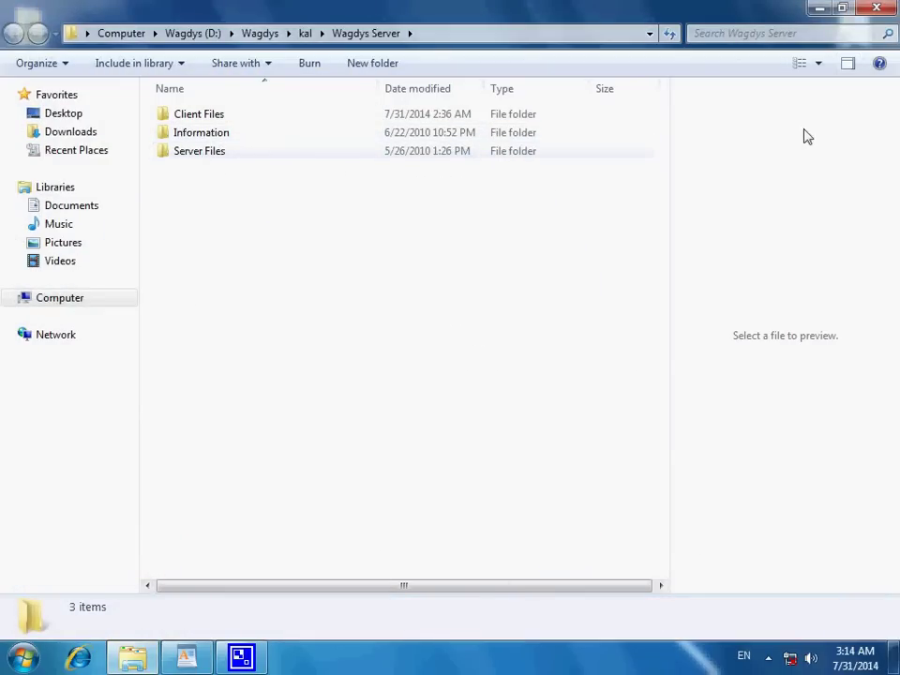
pyautogui.click(847, 64)
pyautogui.click(184, 157)
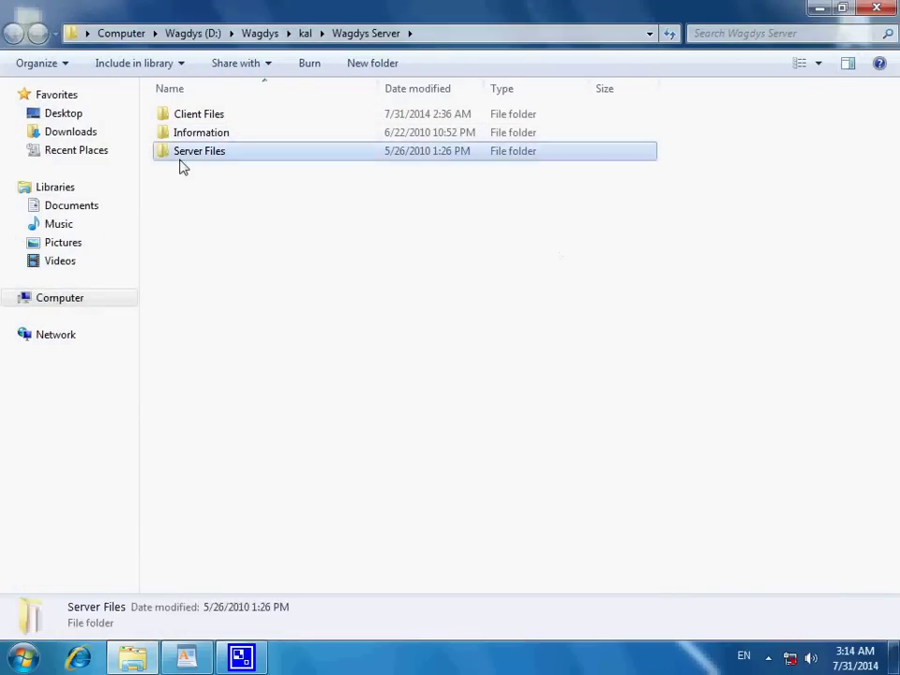
pyautogui.doubleClick(182, 157)
pyautogui.doubleClick(197, 206)
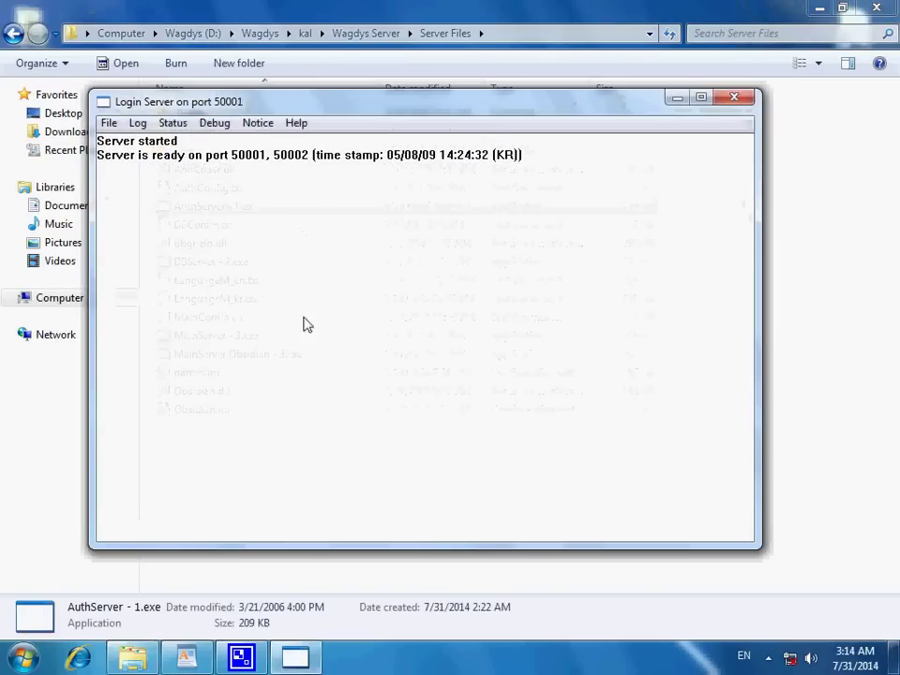
pyautogui.doubleClick(215, 261)
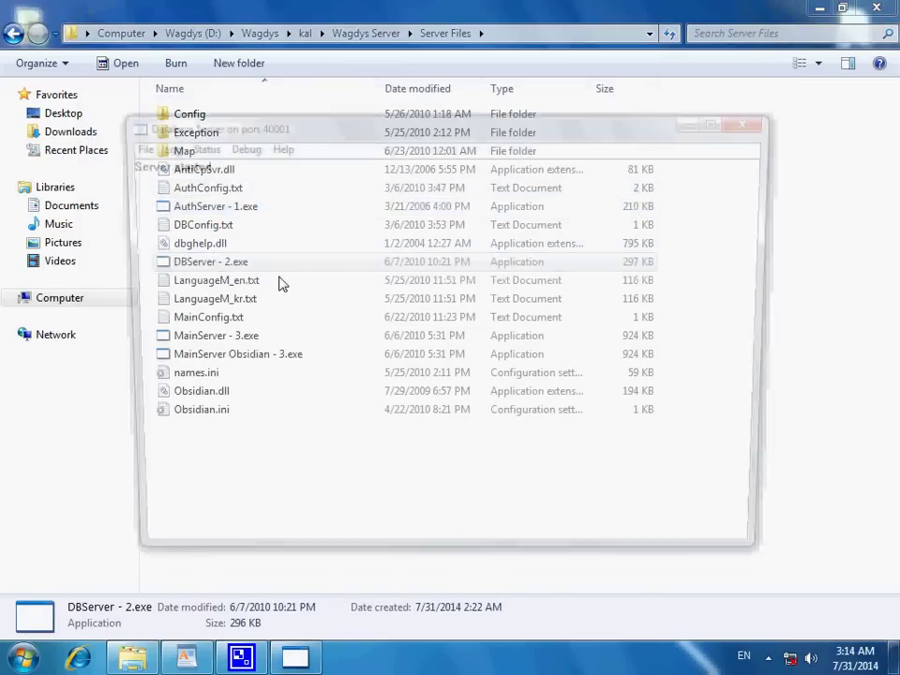
pyautogui.click(699, 120)
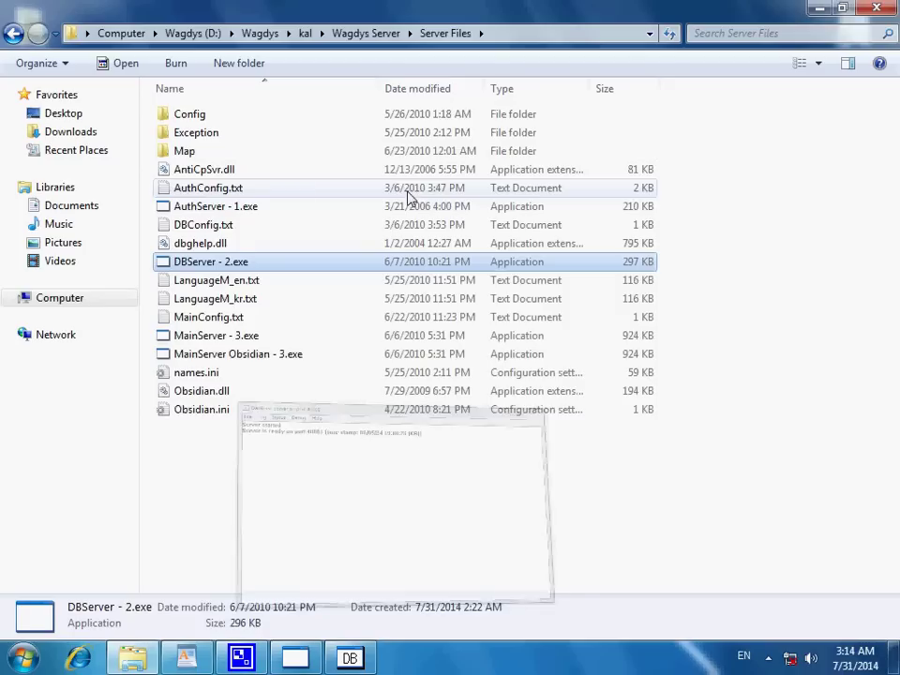
# Start MainServer - 3.exe and minimize its window once loading is done
pyautogui.doubleClick(207, 338)
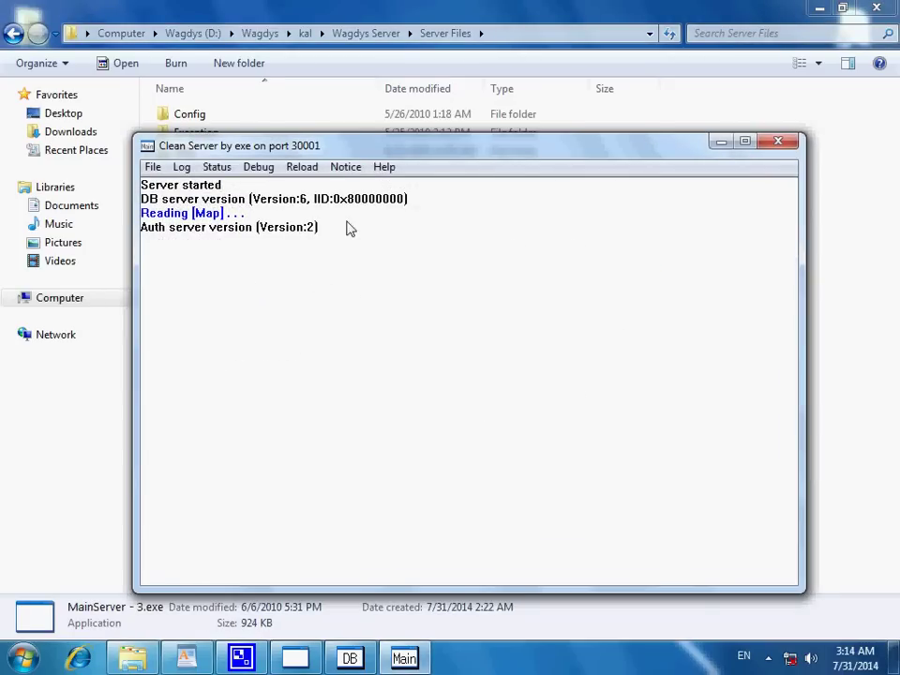
pyautogui.moveTo(460, 150)
pyautogui.mouseDown()
pyautogui.moveTo(400, 101)
pyautogui.moveTo(445, 140)
pyautogui.mouseUp()
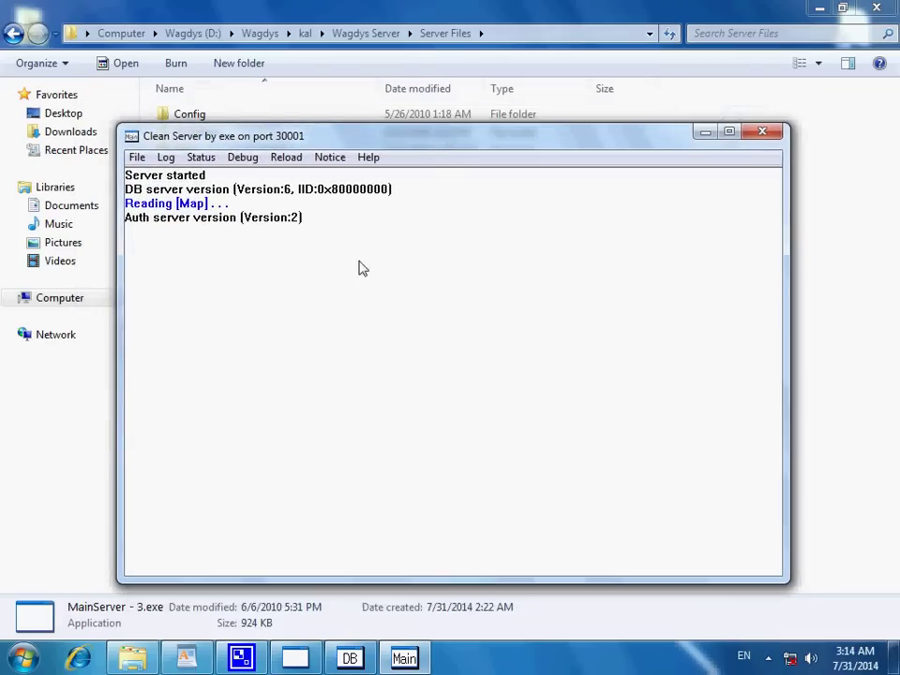
pyautogui.click(705, 132)
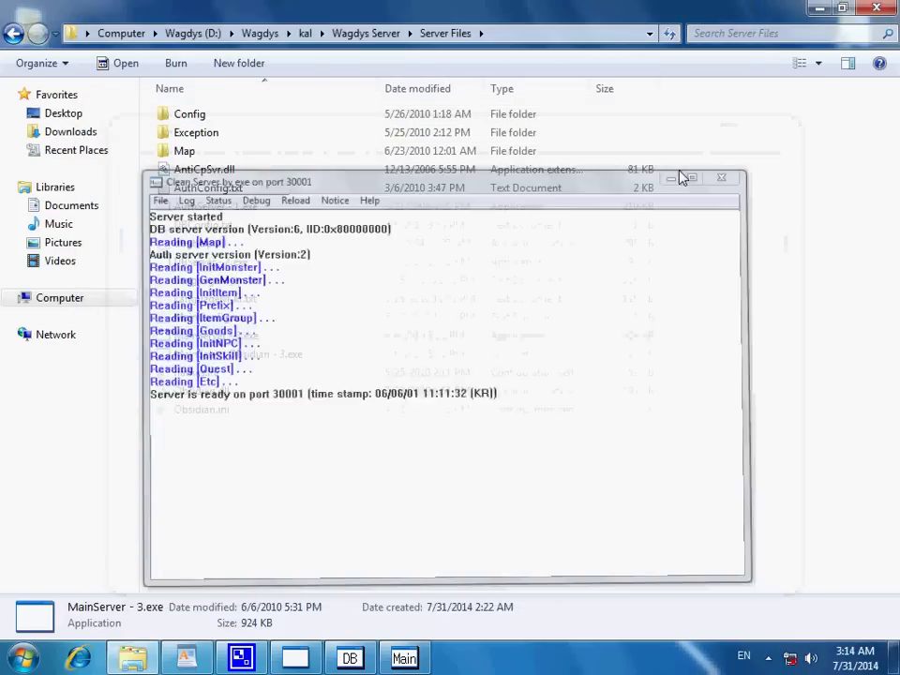
# Launch the game client with start.bat from the Client Files folder of Wagdys Server
pyautogui.click(368, 33)
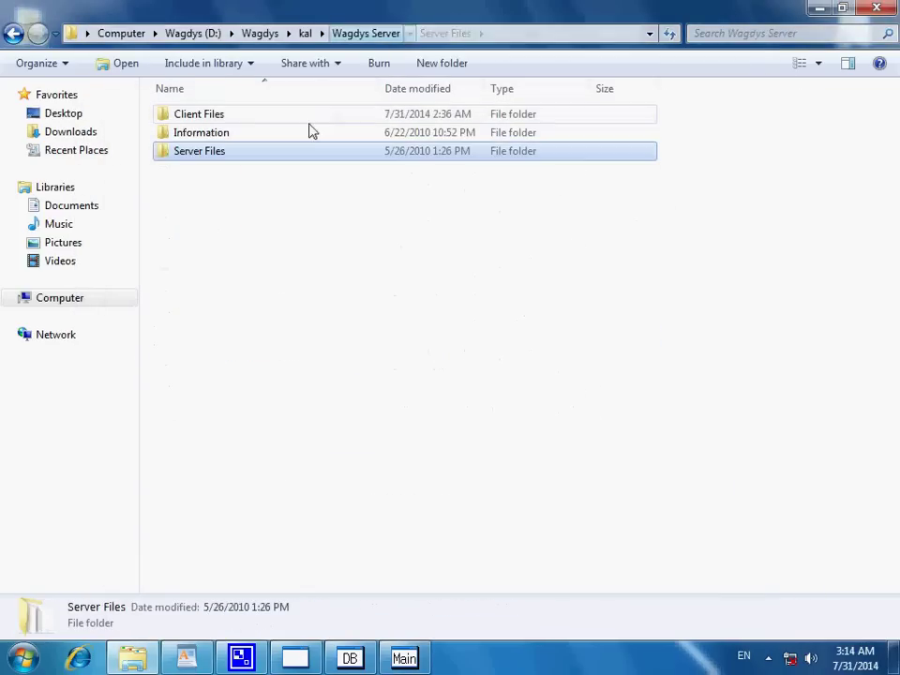
pyautogui.doubleClick(213, 114)
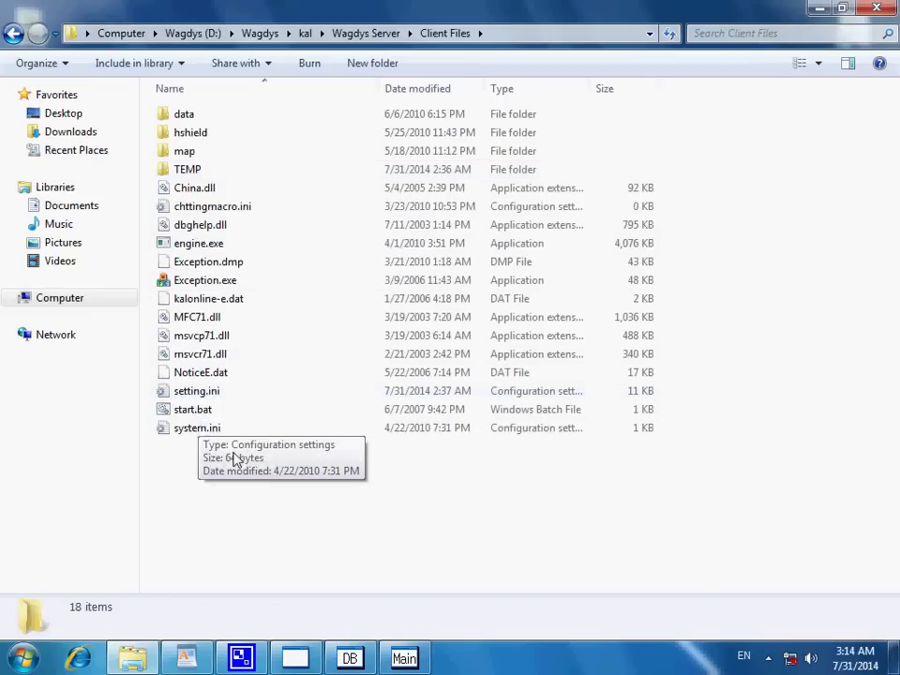
pyautogui.doubleClick(178, 410)
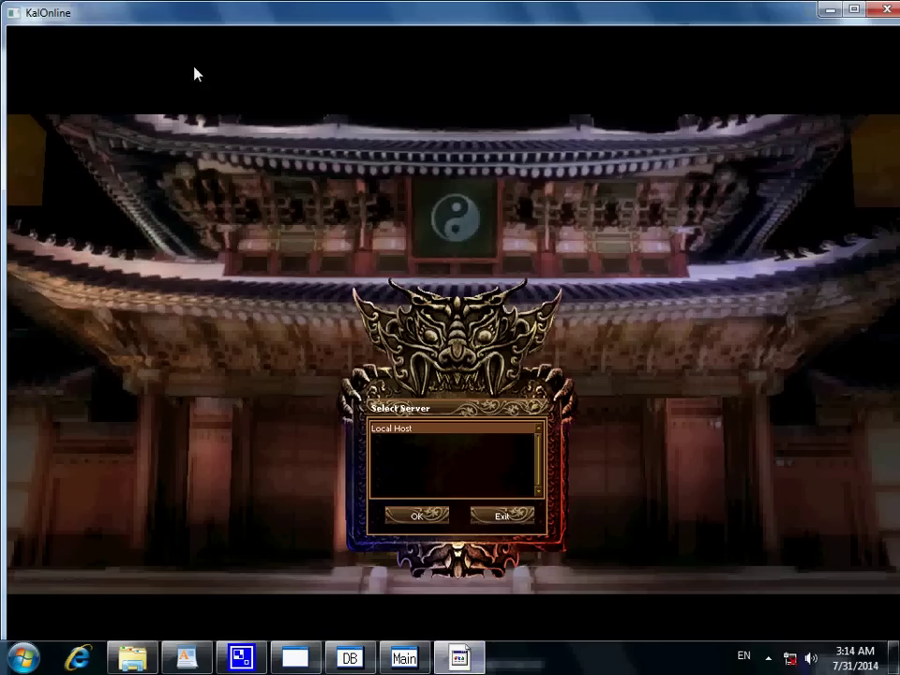
# Fit the game window to the screen and log in to the Local Host server with the account's ID and password
pyautogui.moveTo(111, 21); pyautogui.dragTo(137, 38)
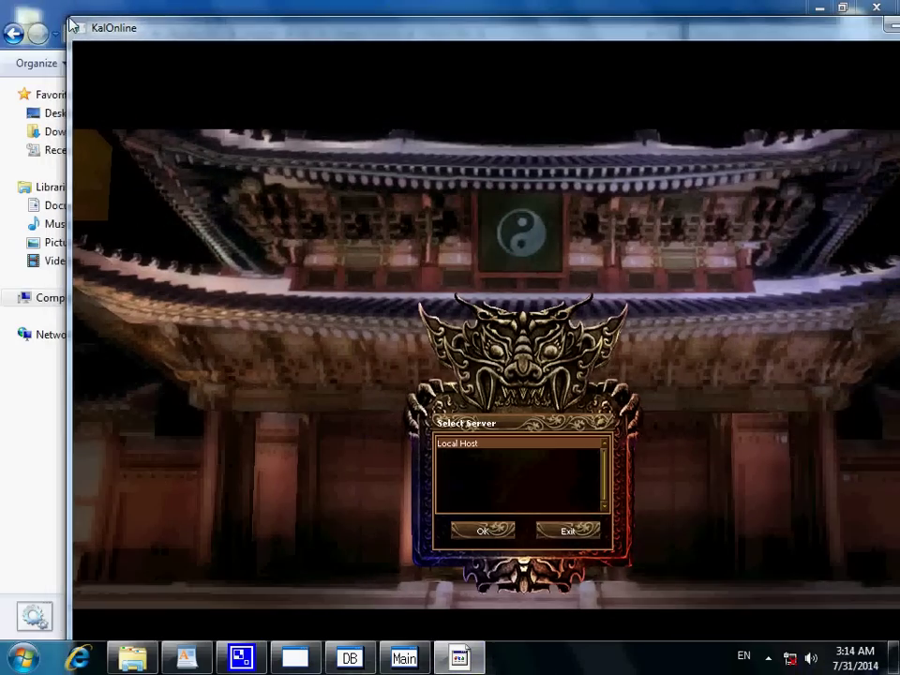
pyautogui.moveTo(342, 27); pyautogui.dragTo(282, 11)
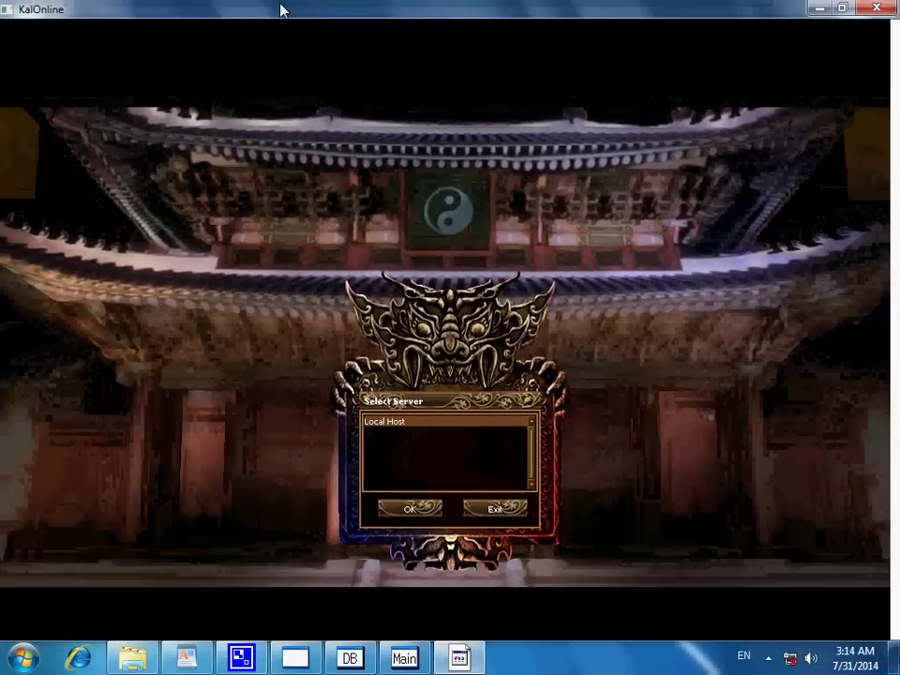
pyautogui.click(409, 508)
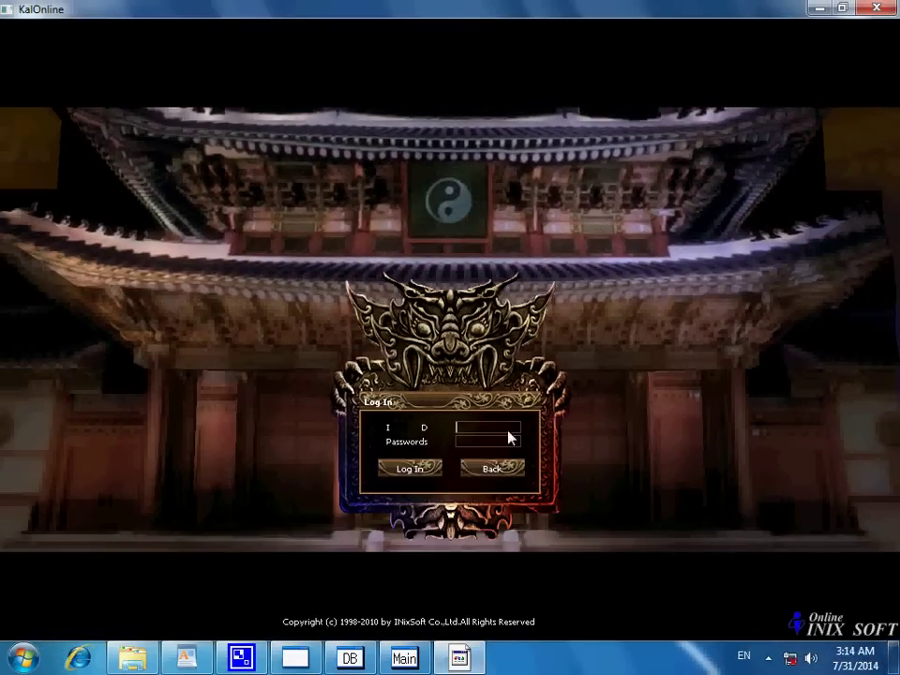
pyautogui.click(413, 469)
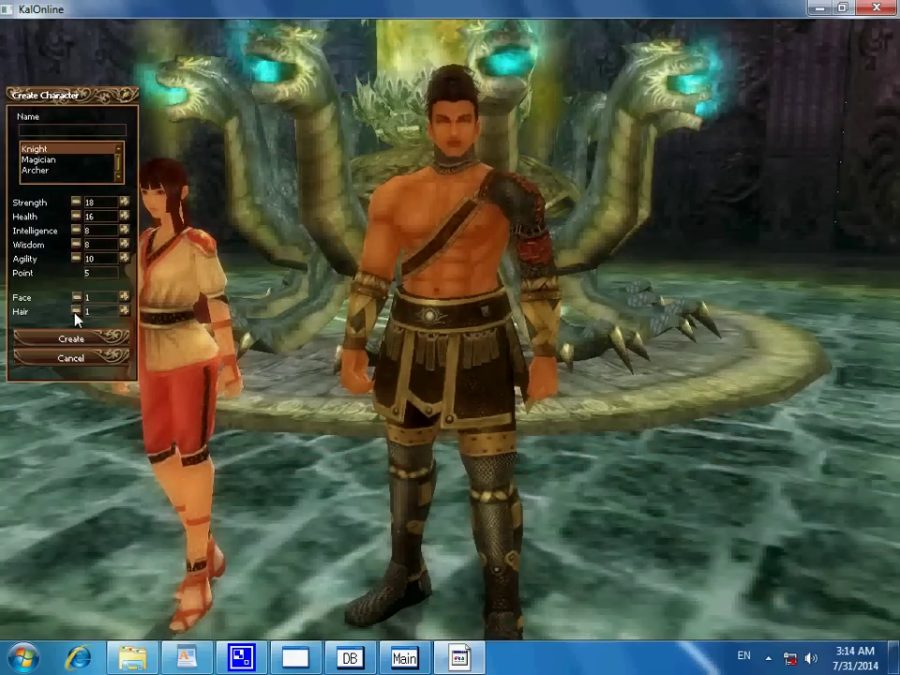
# Create a Knight named Wagdys with hair 4 and all spare points put into Strength, for a value of 23
pyautogui.click(76, 311)
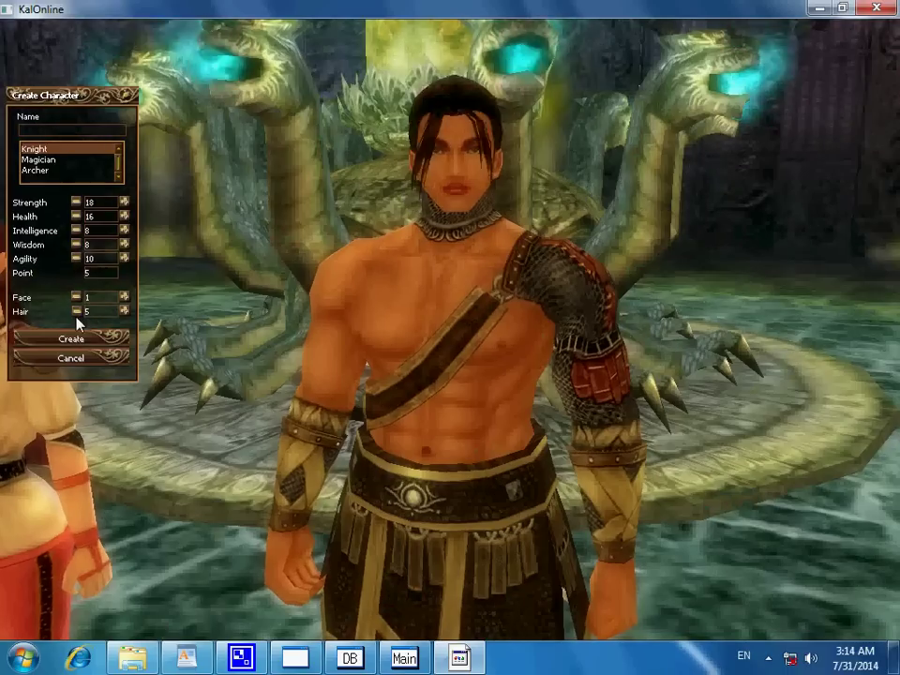
pyautogui.click(91, 138)
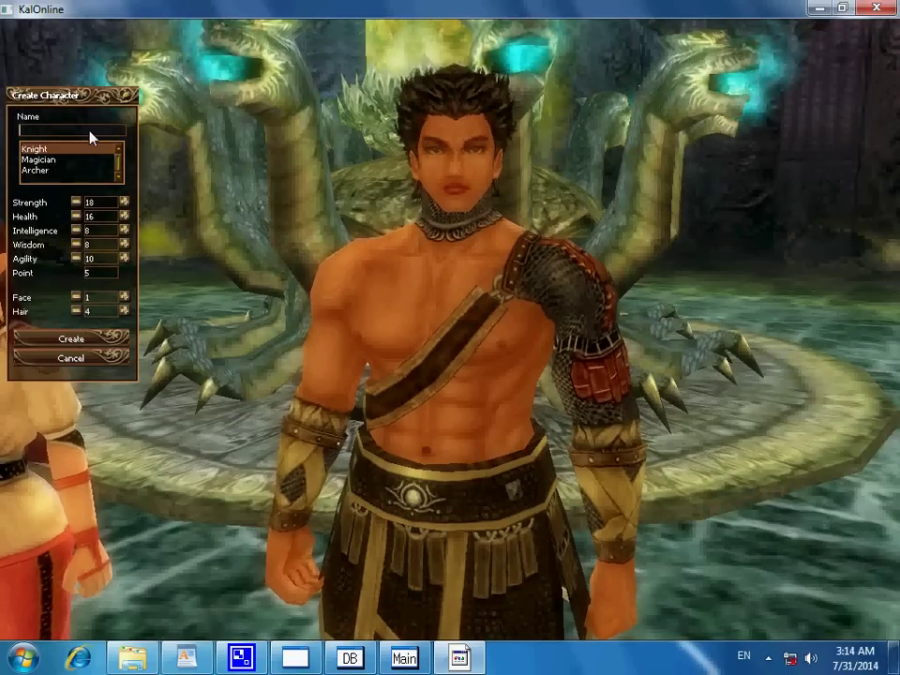
pyautogui.write('W')
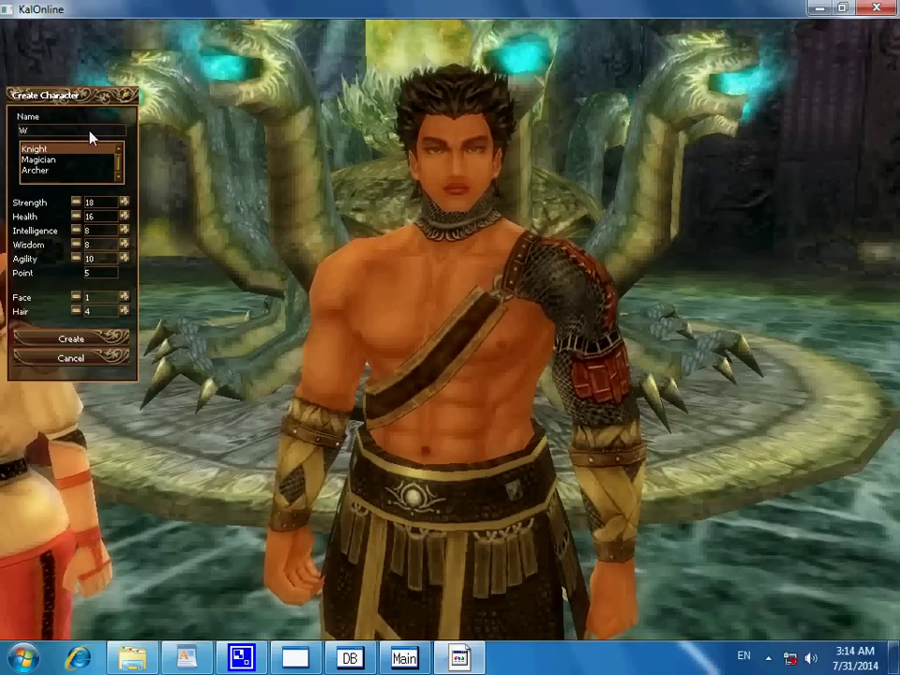
pyautogui.write('agdys')
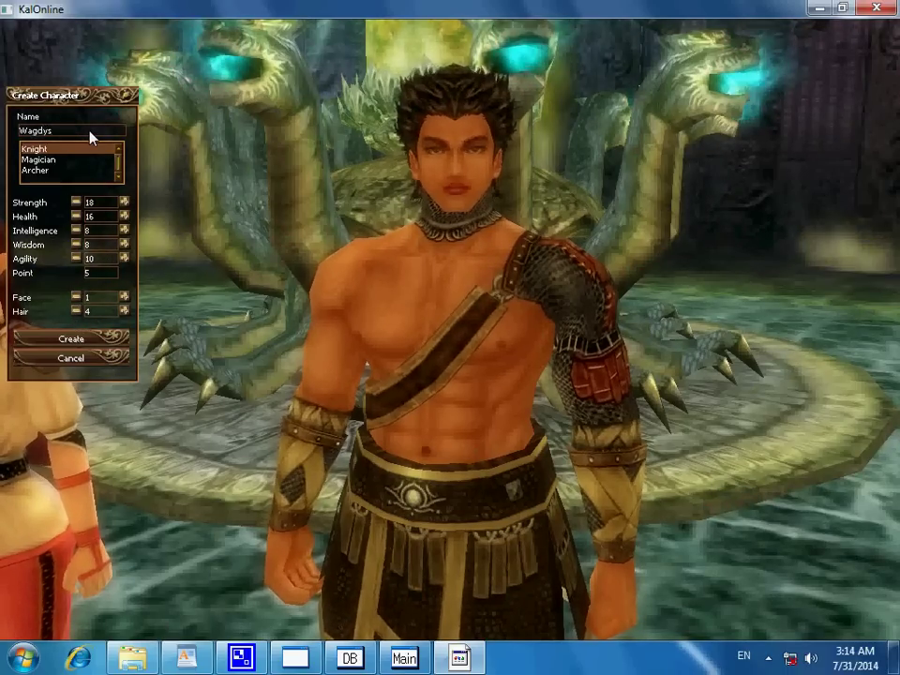
pyautogui.click(123, 201)
pyautogui.click(124, 202)
pyautogui.click(124, 201)
pyautogui.click(123, 202)
pyautogui.click(124, 201)
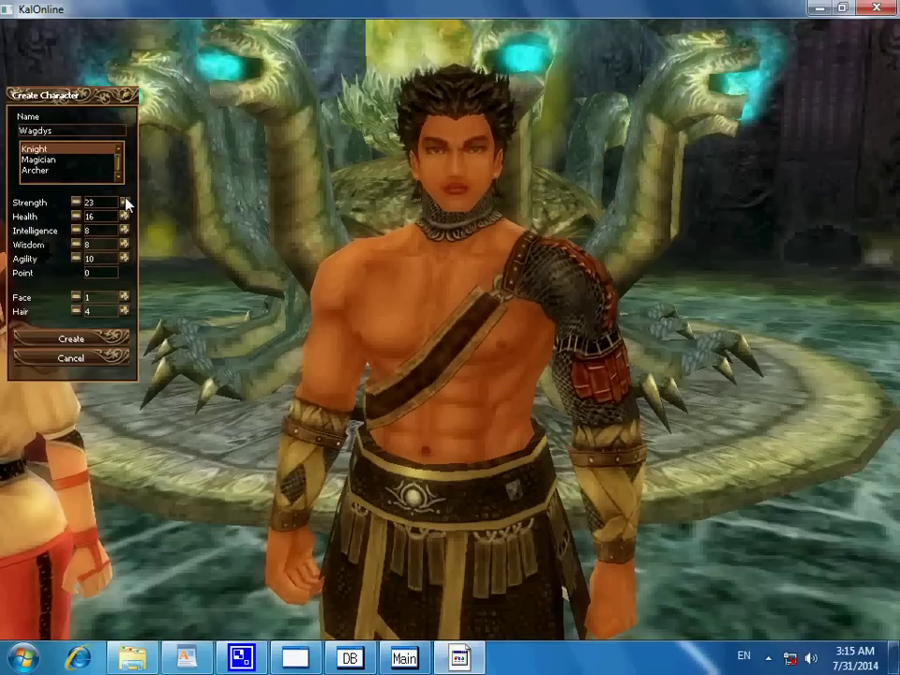
pyautogui.click(116, 340)
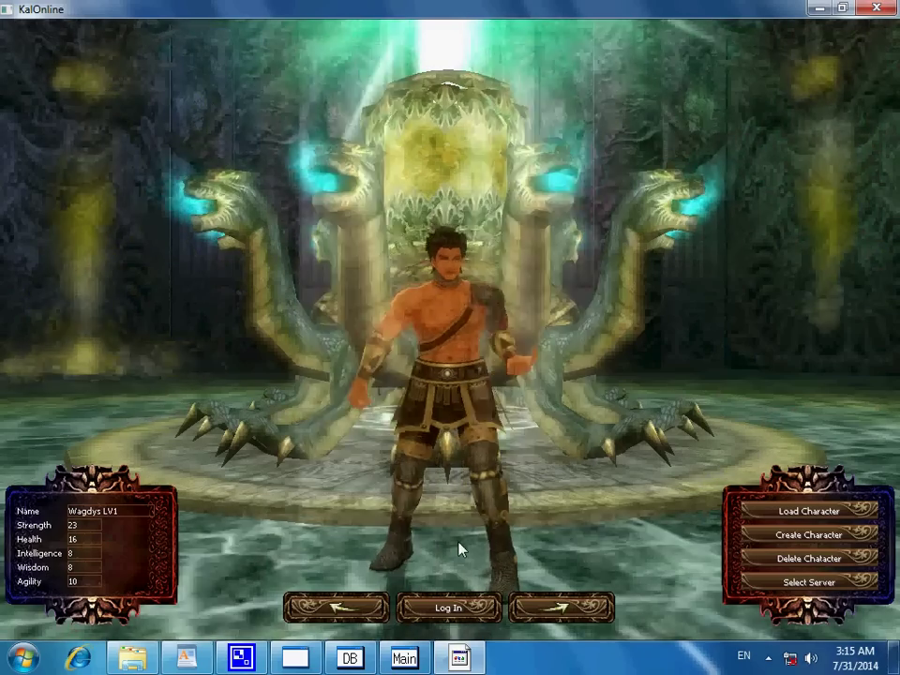
# Enter the game with the Wagdys character and switch back to the WordPad notes
pyautogui.press('Return')
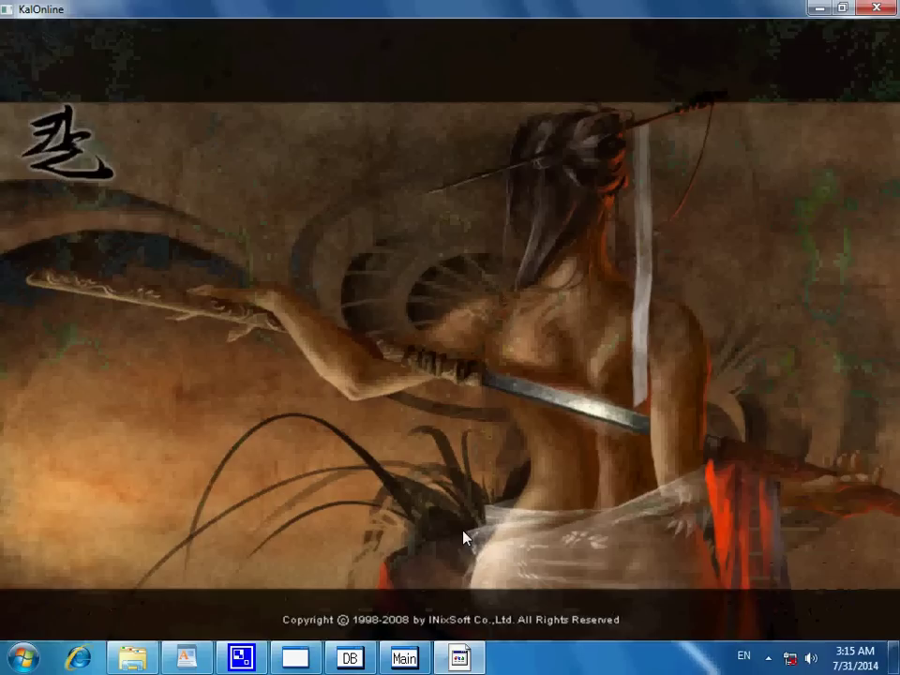
pyautogui.click(187, 658)
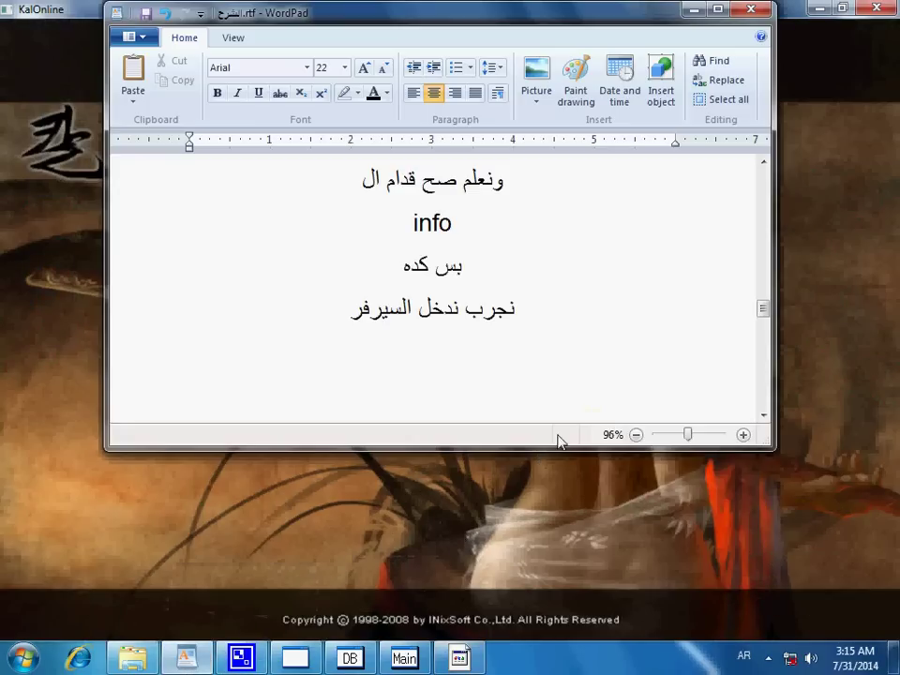
# Add the lines "بس خلاص", "تم عمل السيرفر على" and "windows 7" to the end of the notes
pyautogui.press('Return')
pyautogui.write('بس خلاص')
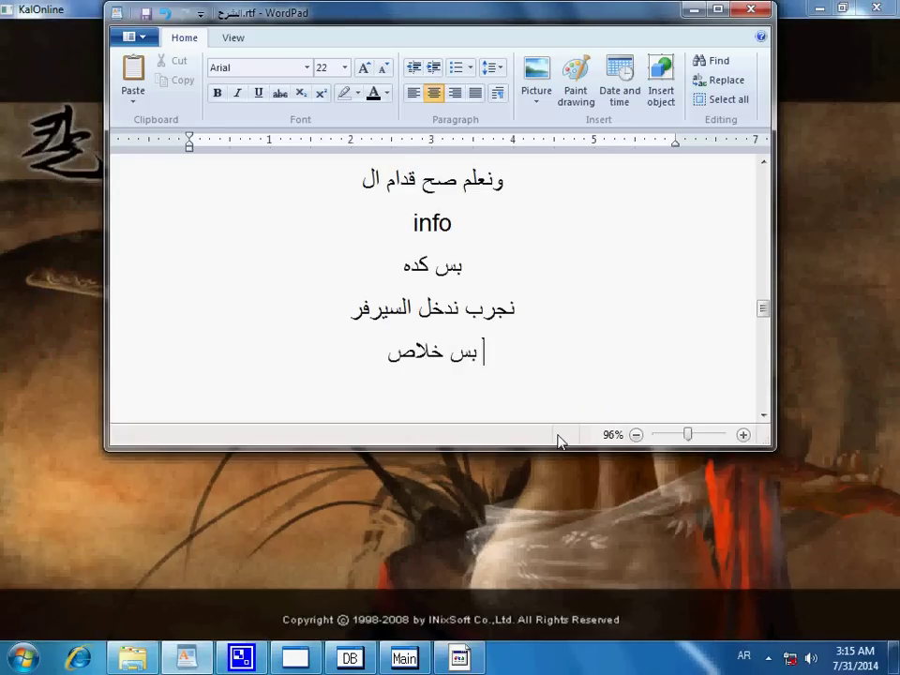
pyautogui.press('Return')
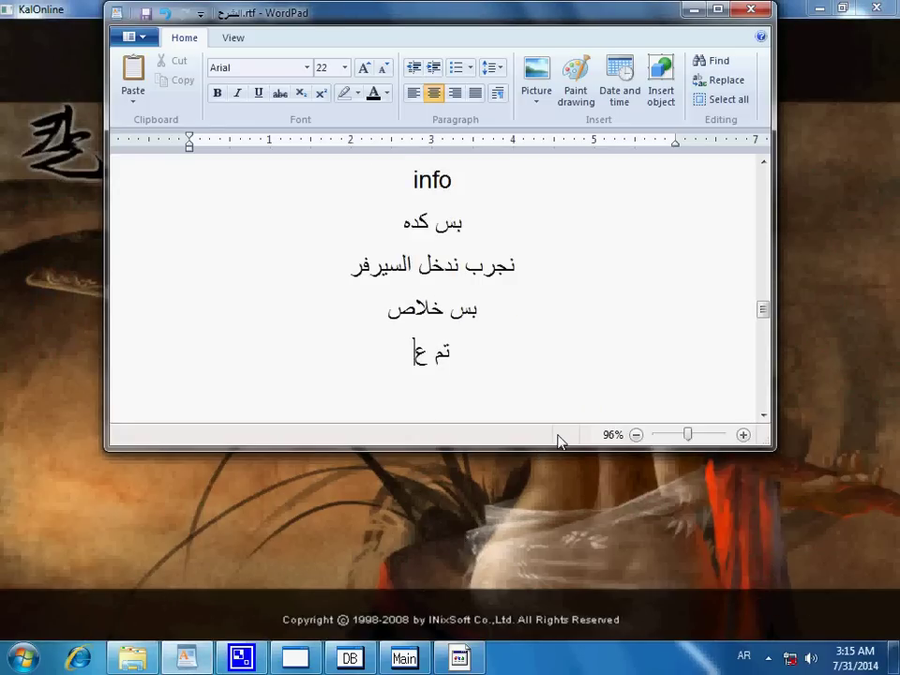
pyautogui.write('تم عمل السيرفر')
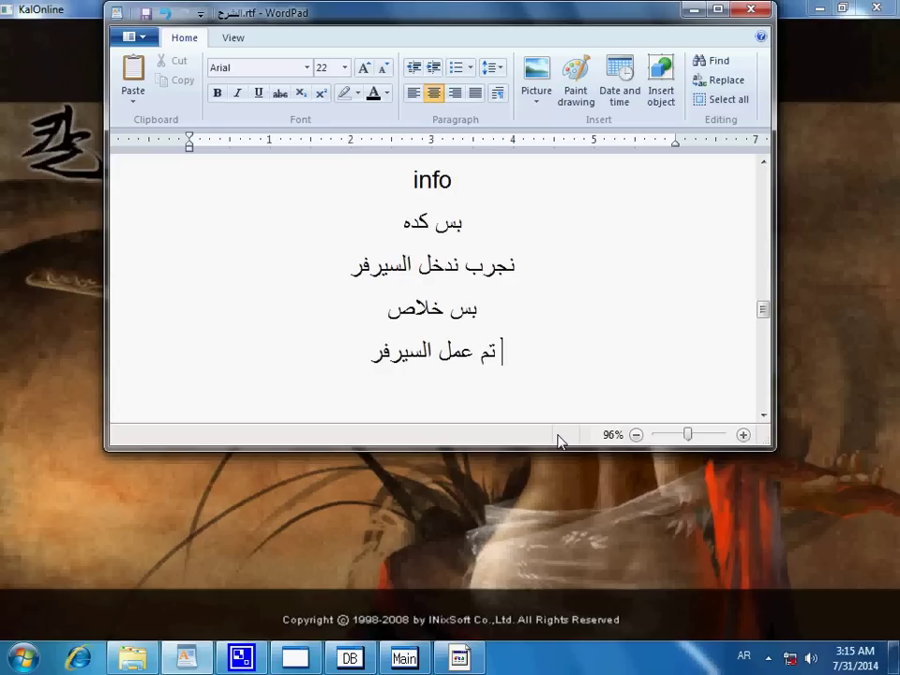
pyautogui.write(' على')
pyautogui.press('Return')
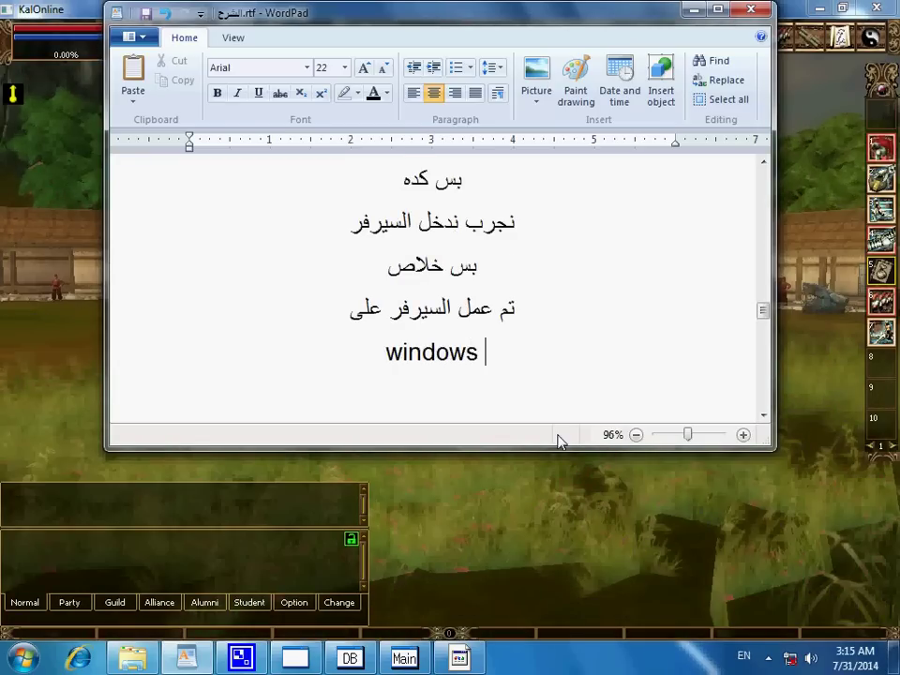
pyautogui.write('windows 7')
pyautogui.press('Return')
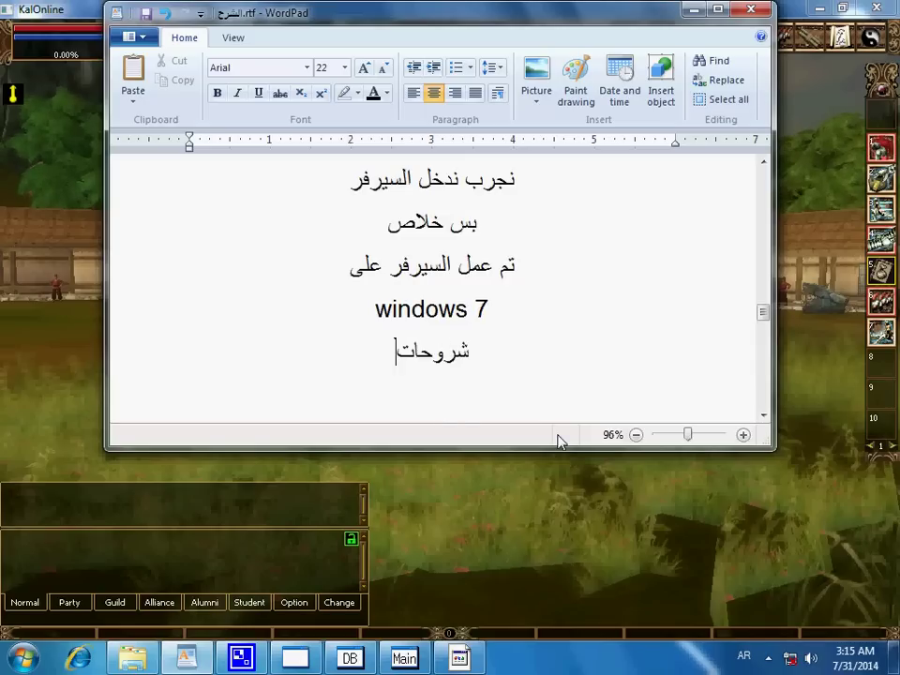
# Add the line "شروحات المرحله الثانيه كلها هتبقى على ويندوز 7" below the "windows 7" line
pyautogui.write('شروحات المرحله')
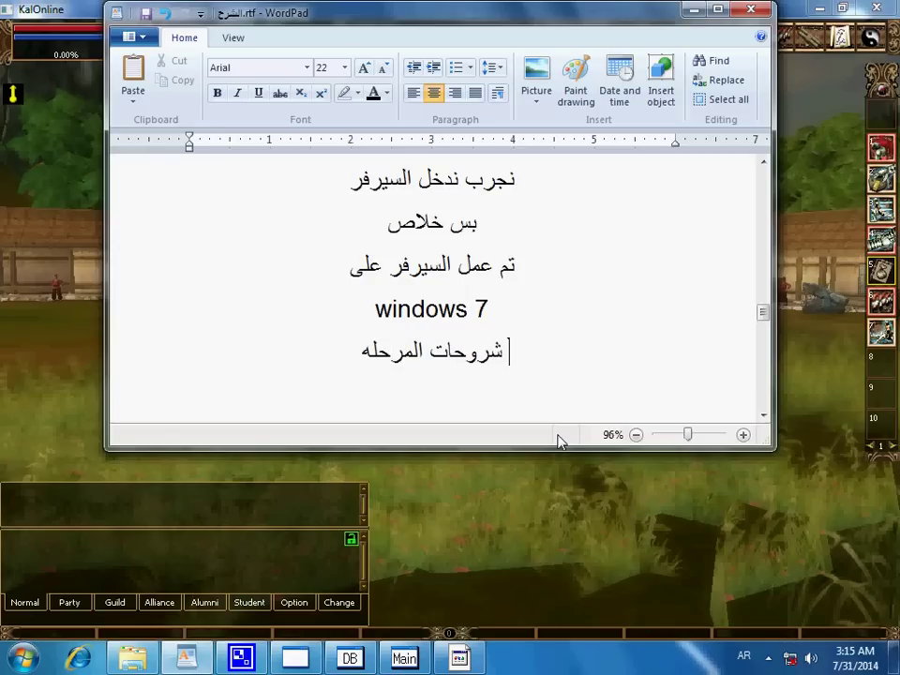
pyautogui.write(' الثانيه')
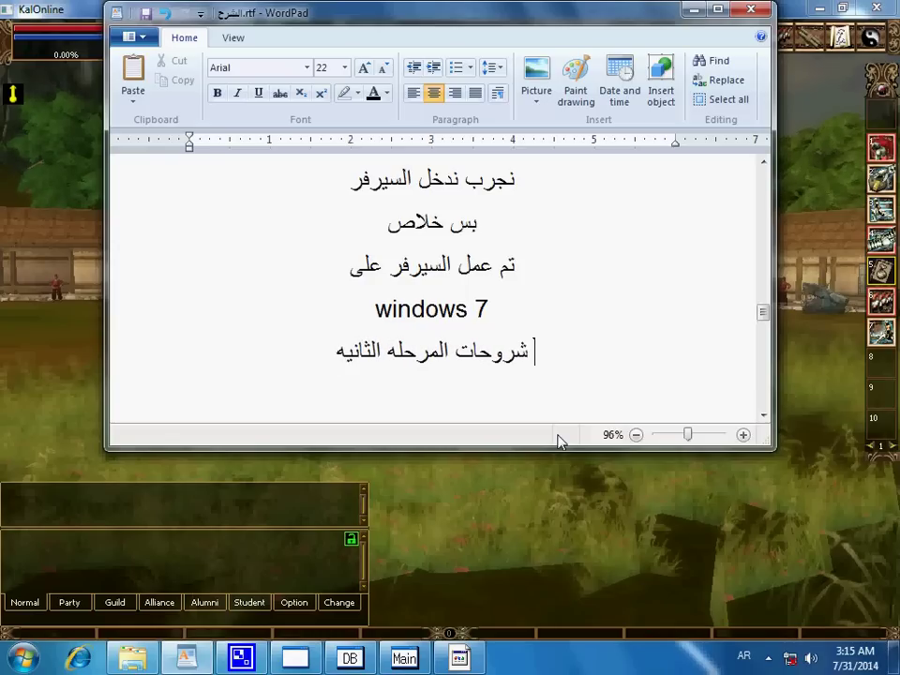
pyautogui.write(' كلها هتب')
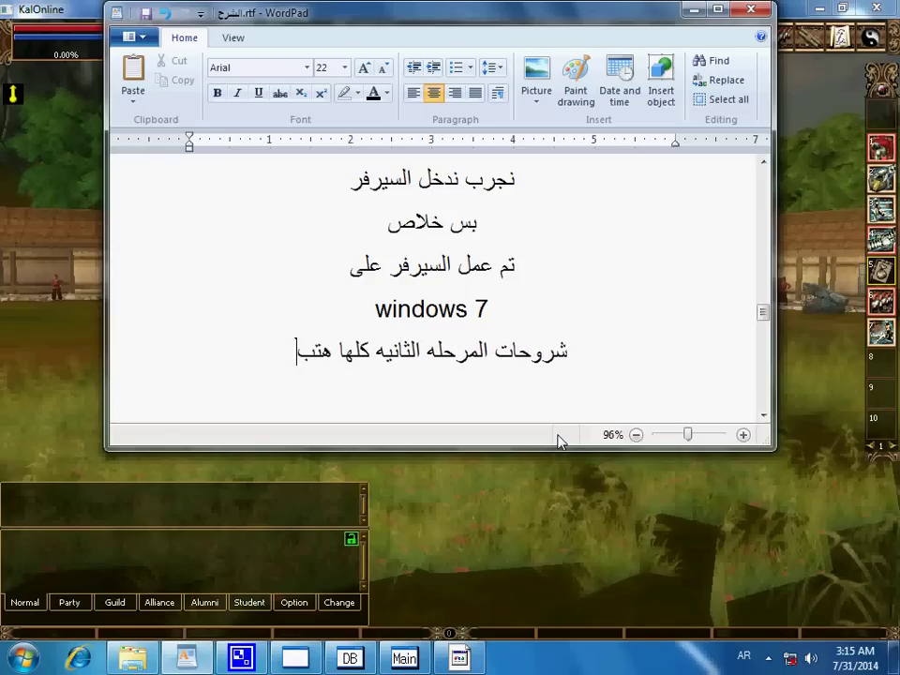
pyautogui.write('قى على ويندوز 7')
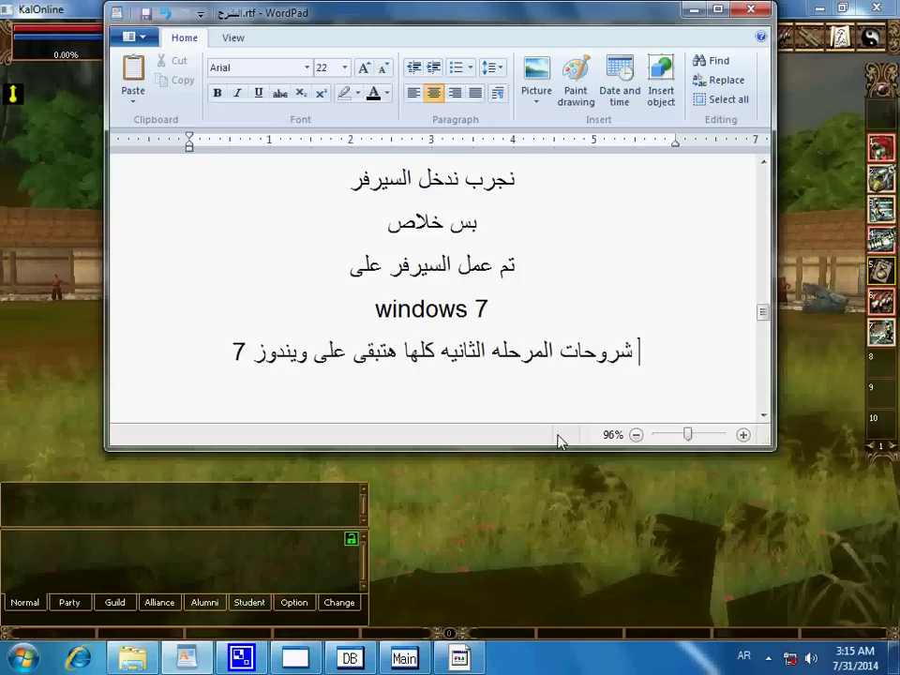
pyautogui.press('Return')
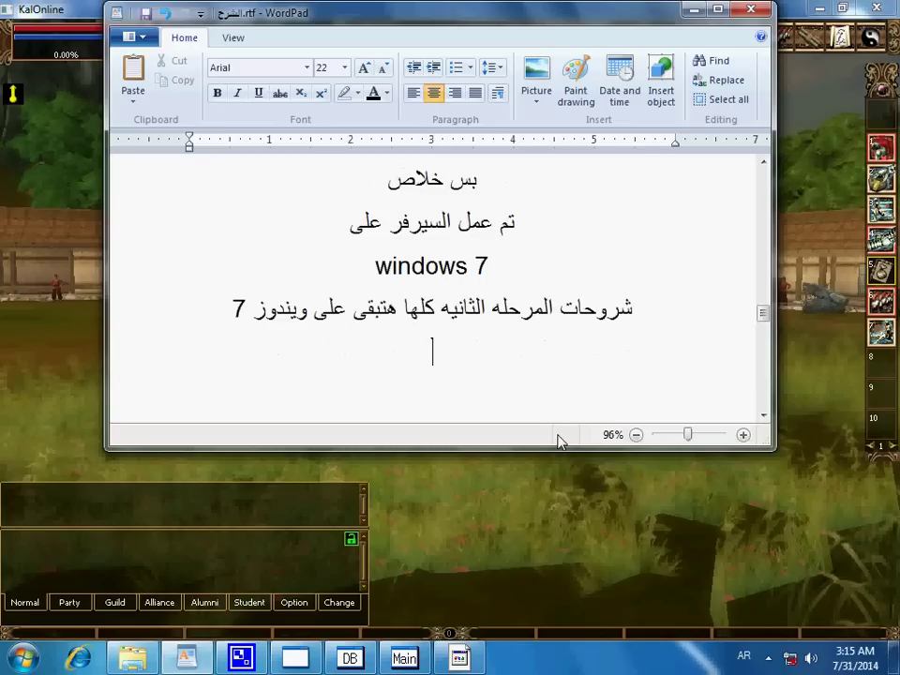
# Switch to the KalOnline game, view the character up close in the world, and minimize the game window
pyautogui.click(503, 492)
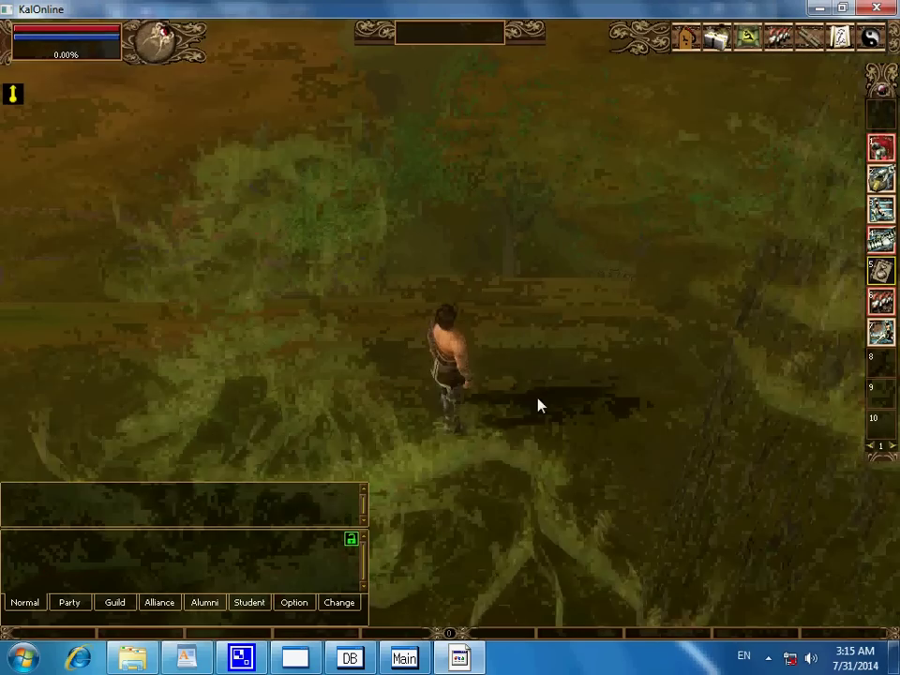
pyautogui.click(553, 322)
pyautogui.scroll(3, 508, 376)
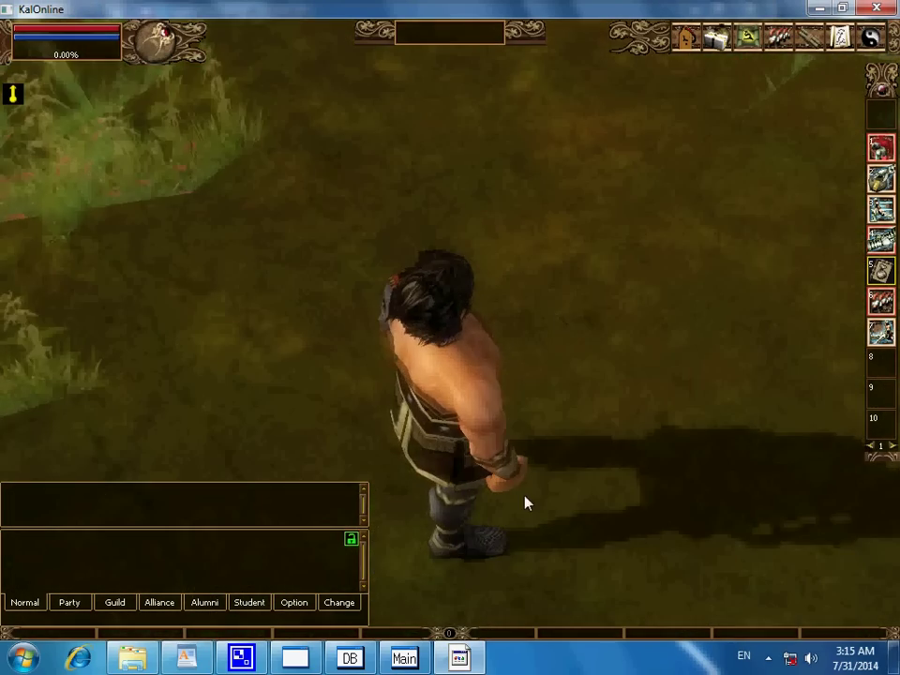
pyautogui.scroll(3, 319, 447)
pyautogui.click(819, 8)
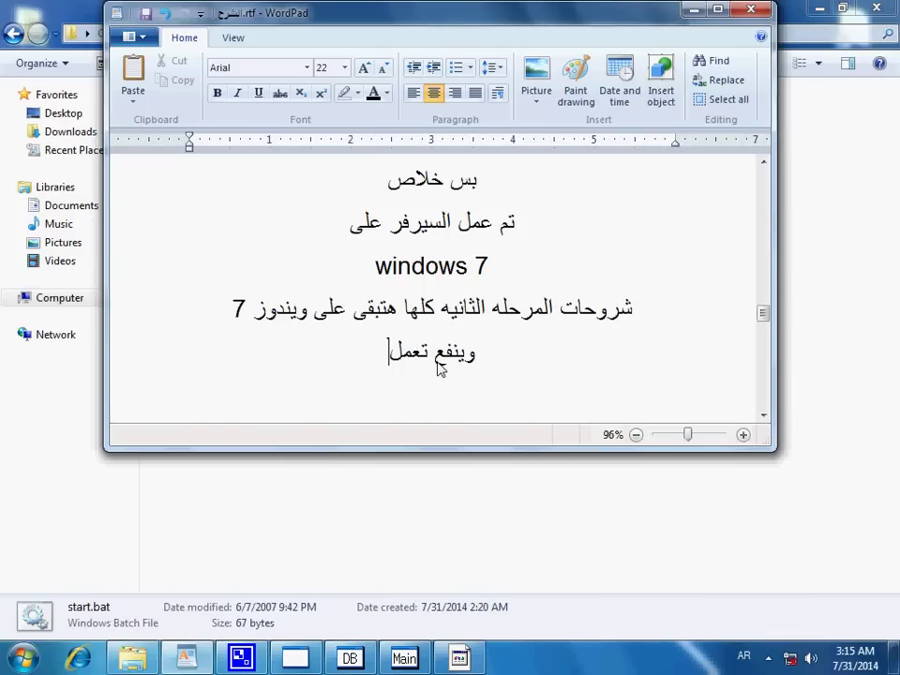
# Add the lines "وينفع تعملها على xp" and "من غير مشاكل" to the WordPad notes and begin a closing line with "اتمني يكون الموضوع"
pyautogui.write('ها على')
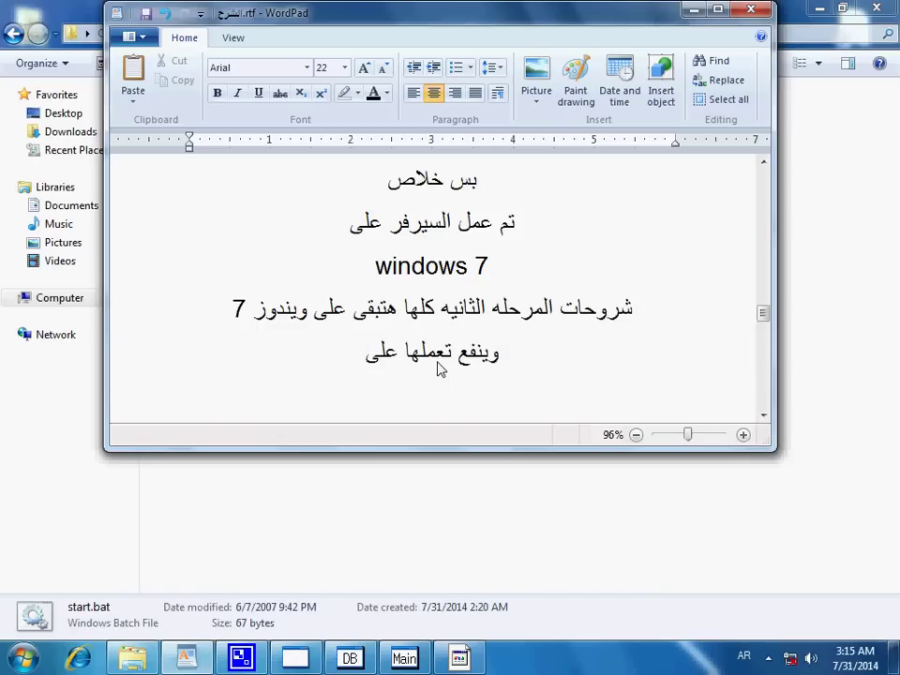
pyautogui.hotkey('alt', 'shift')
pyautogui.write('xp')
pyautogui.press('Return')
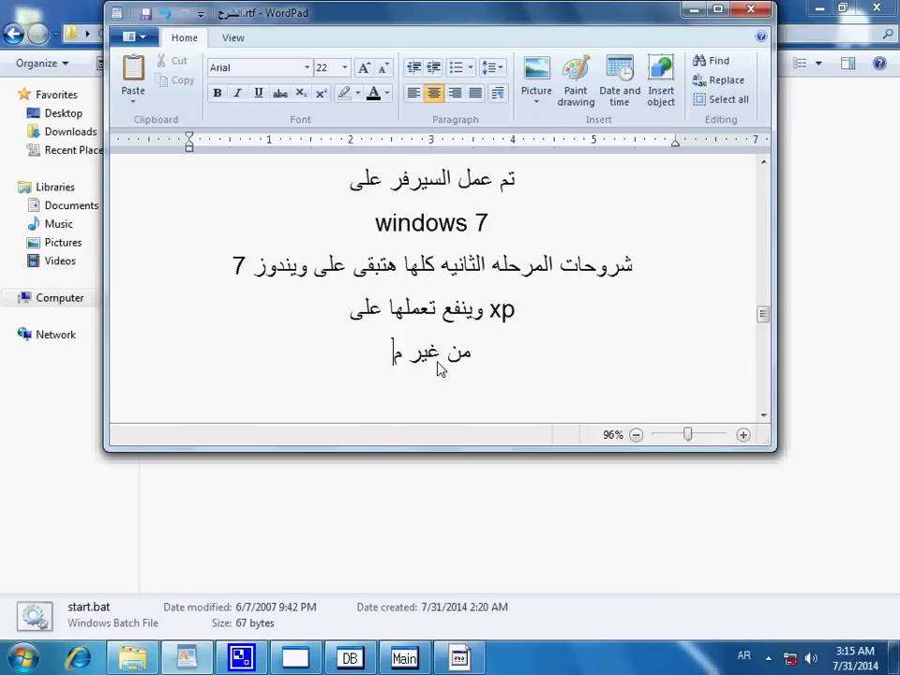
pyautogui.write('من غير مشاكل')
pyautogui.press('Return')
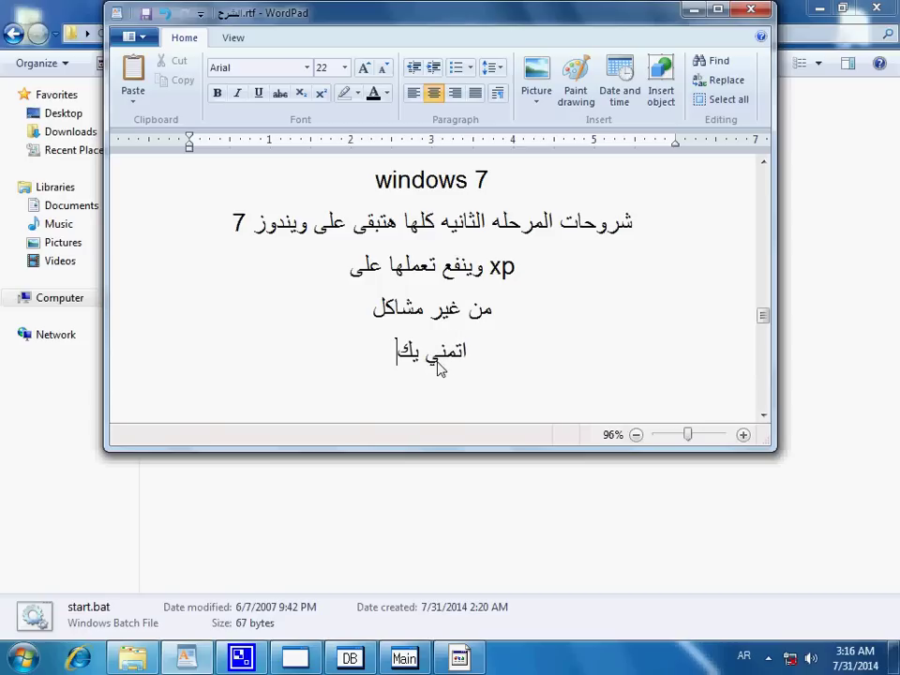
pyautogui.write('ون الموضوع')
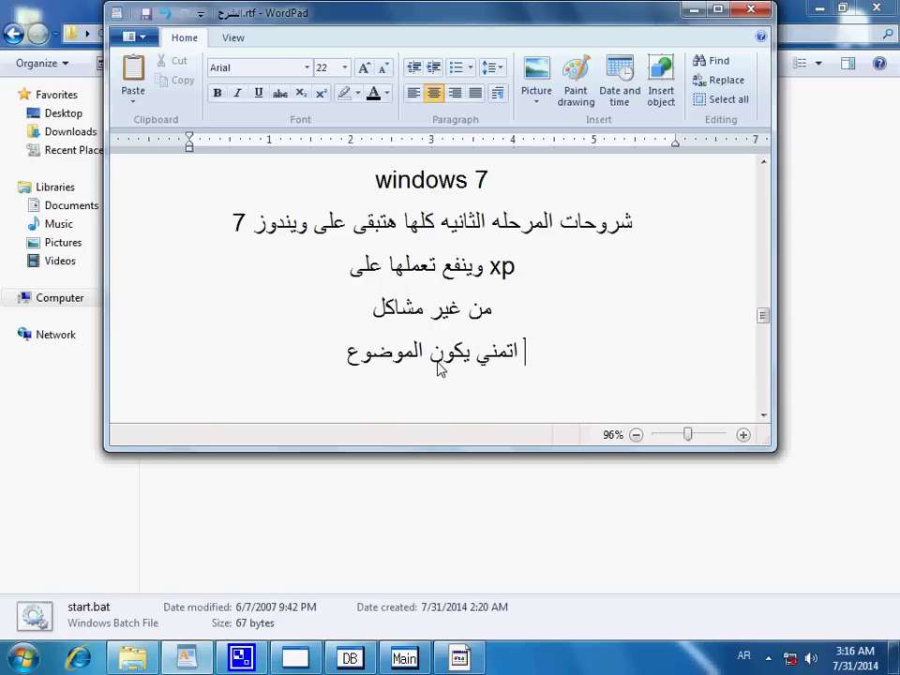